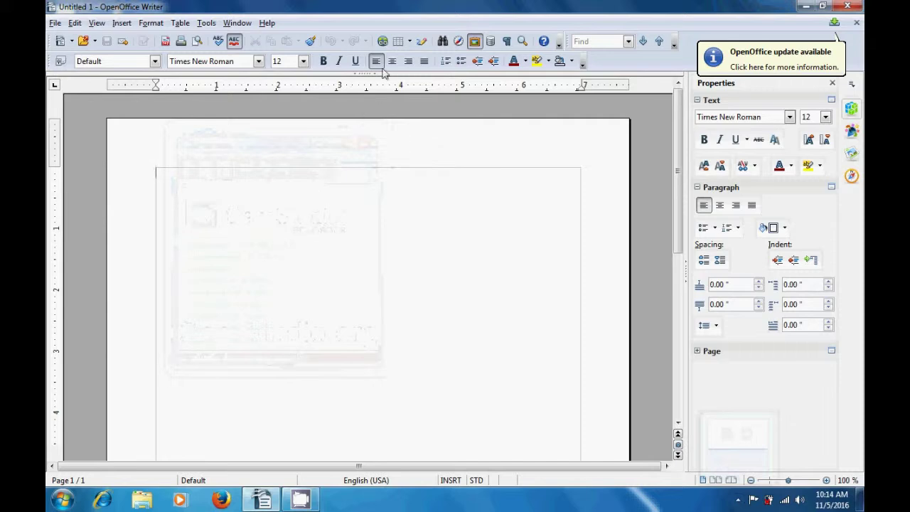
Insert a table with 5 columns and 5 rows using the Insert Table dialog
click(398, 43)
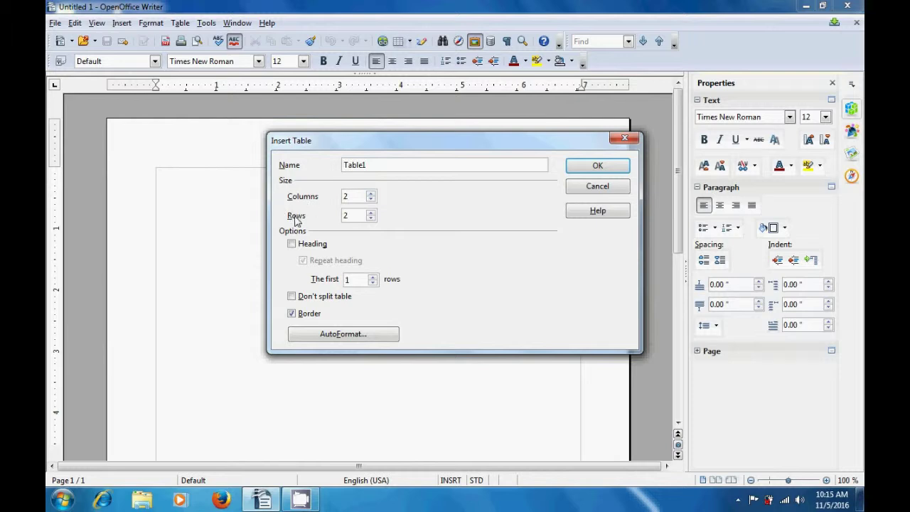
click(370, 194)
click(370, 194)
click(371, 194)
click(370, 214)
click(371, 214)
click(593, 169)
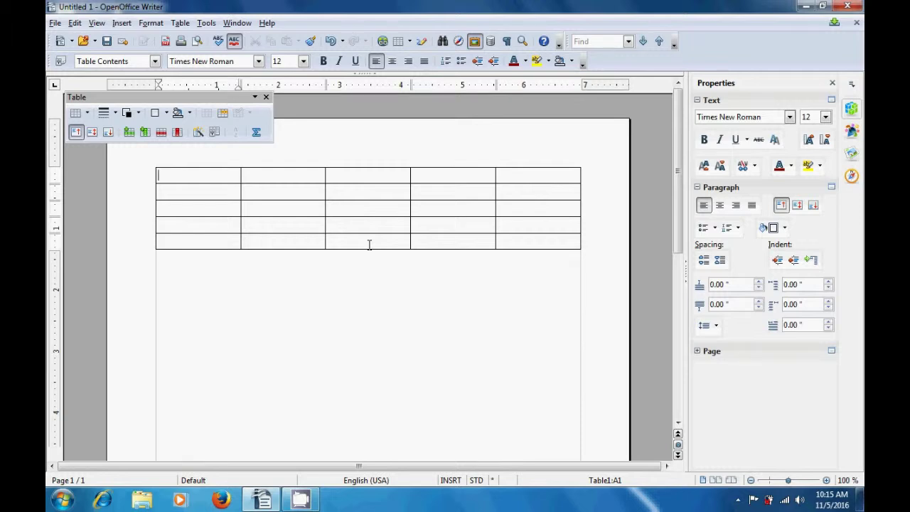
Type the headings Name, Class and Roll No into the first three header cells
text(Name)
click(301, 179)
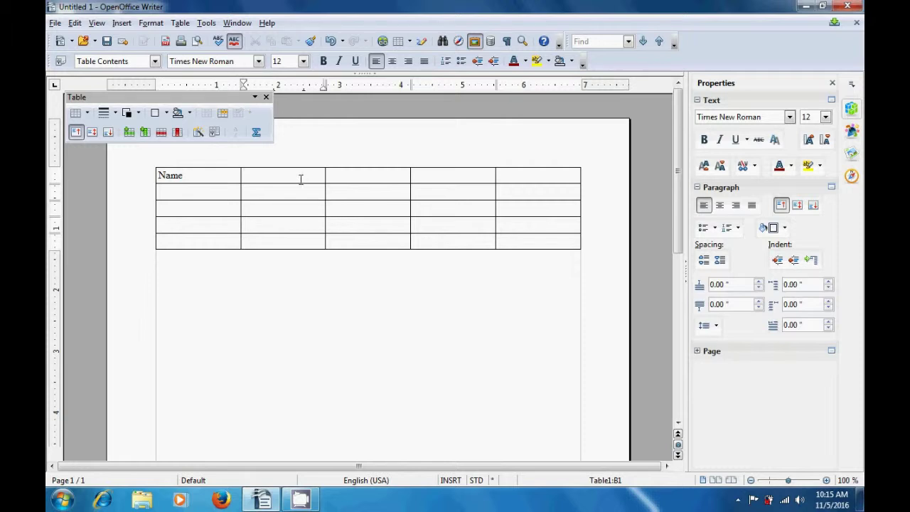
text(Class)
click(352, 178)
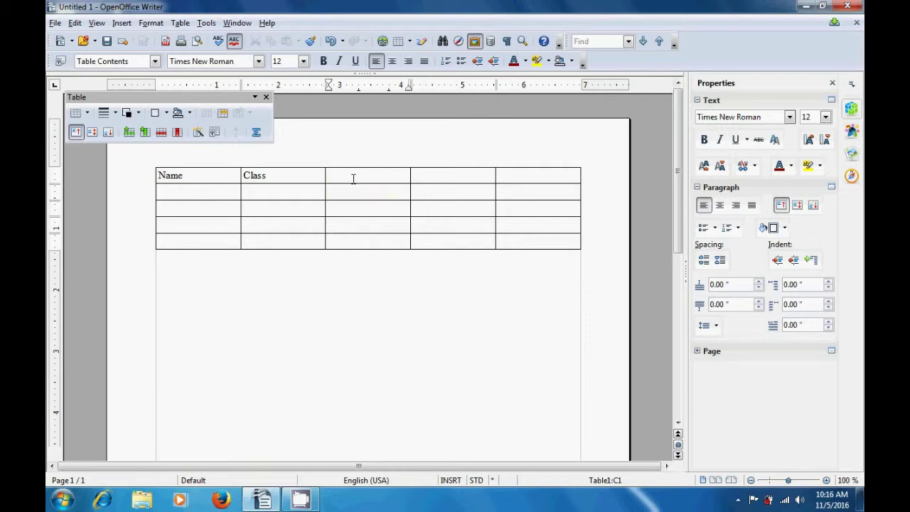
text(Roll No)
Enter the headings Total No and Pass/Fail in the last two header cells, fixing typos
click(426, 178)
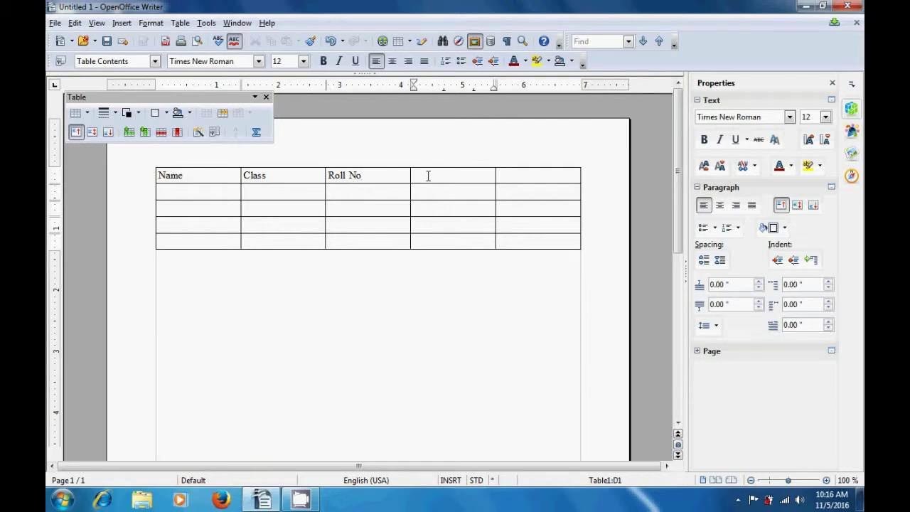
text(Total Nu)
key(BackSpace)
text(O)
key(BackSpace)
text(o)
click(512, 178)
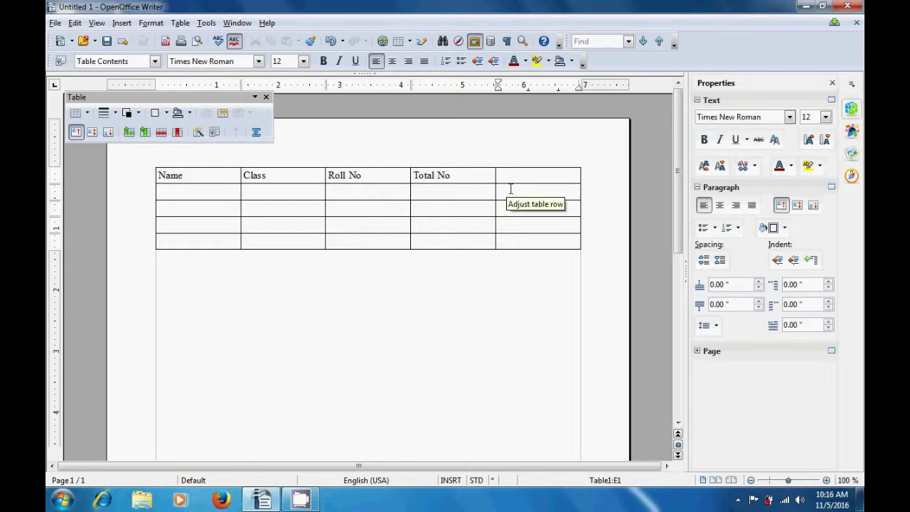
text(Fa)
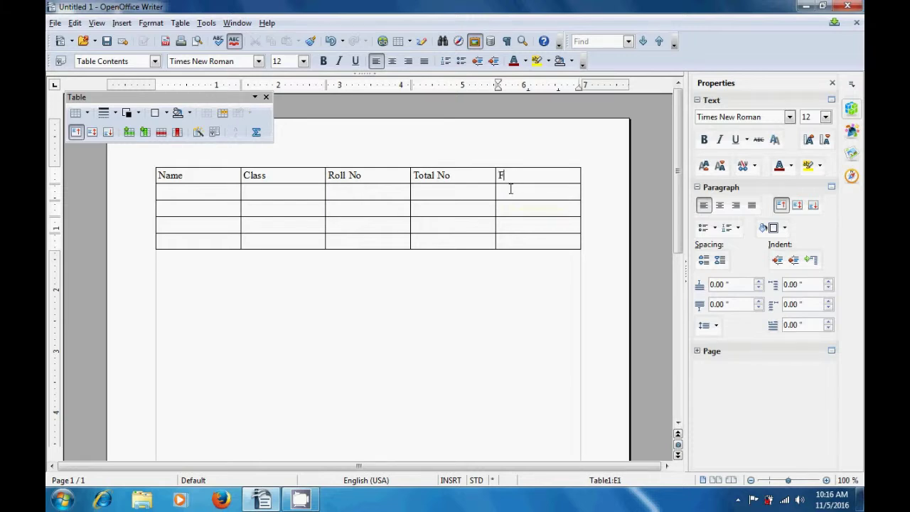
text(il)
key(BackSpace)
key(BackSpace)
key(BackSpace)
key(BackSpace)
text(Pass/Fail)
click(200, 192)
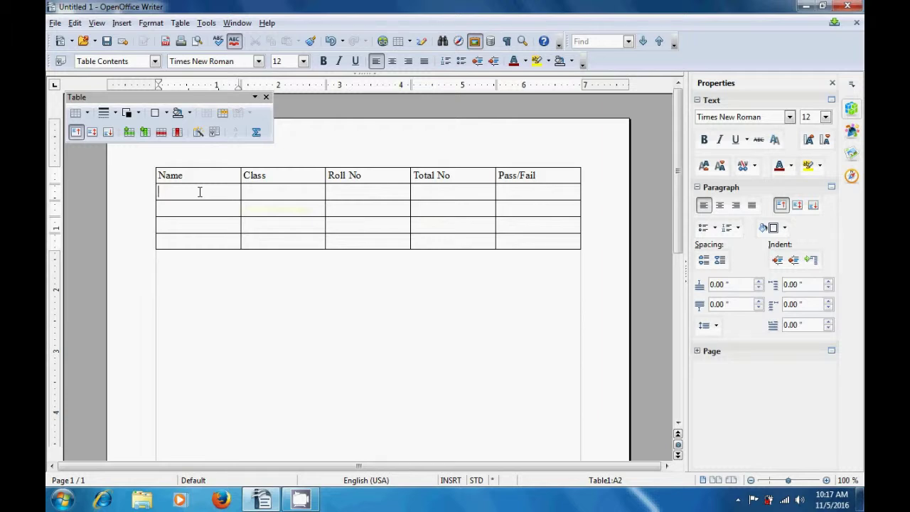
List the student names A, B, C and D down the Name column
text(A)
click(192, 212)
text(B)
click(193, 225)
text(C)
click(189, 243)
text(D)
Enter 10th in the Class cells beside the student names
click(272, 193)
text(10)
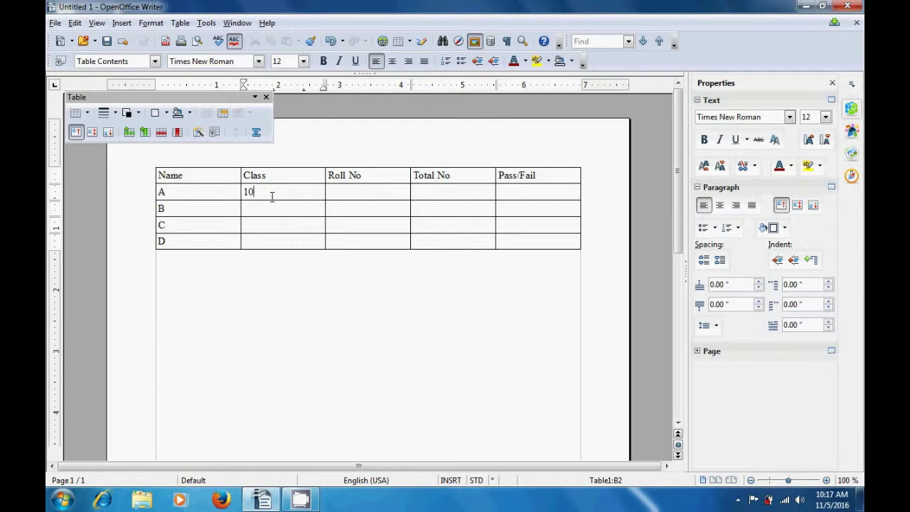
text(th)
click(271, 211)
text(10th)
click(269, 225)
text(10th 10th)
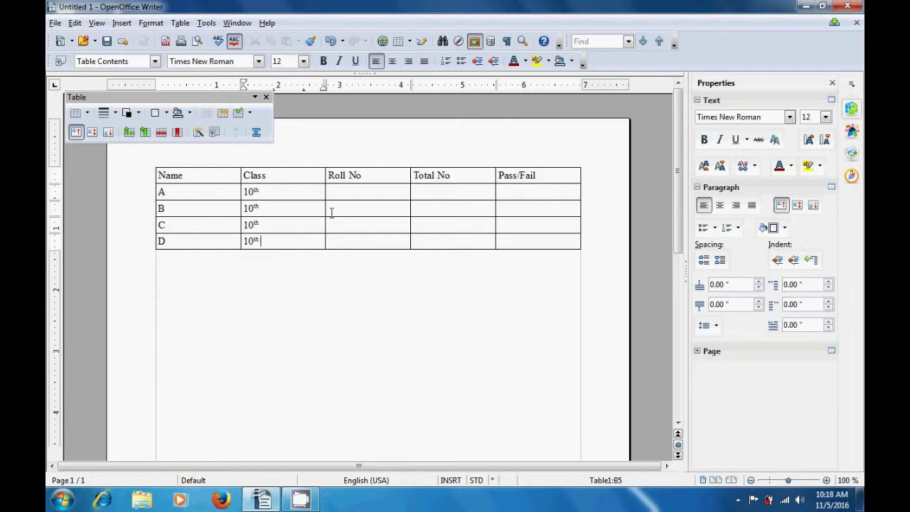
Fill the Roll No column with 1, 2, 3 and 4
click(347, 197)
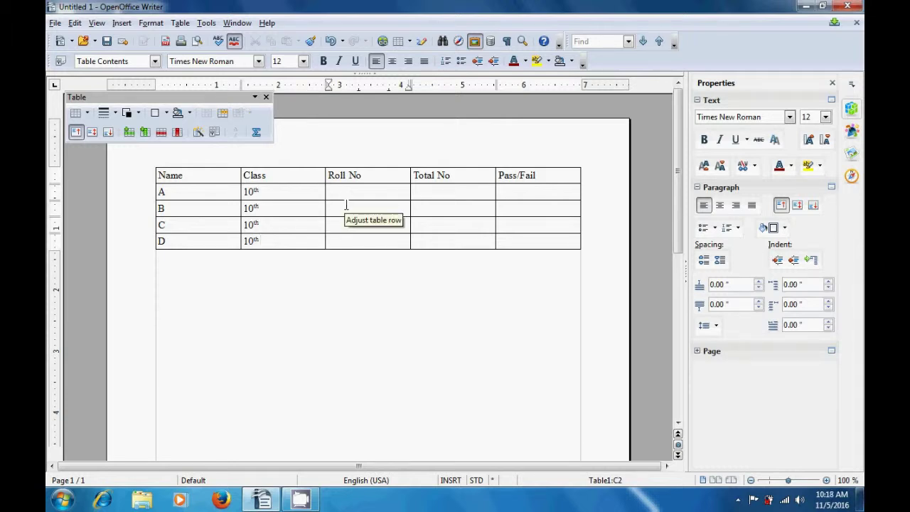
text(1)
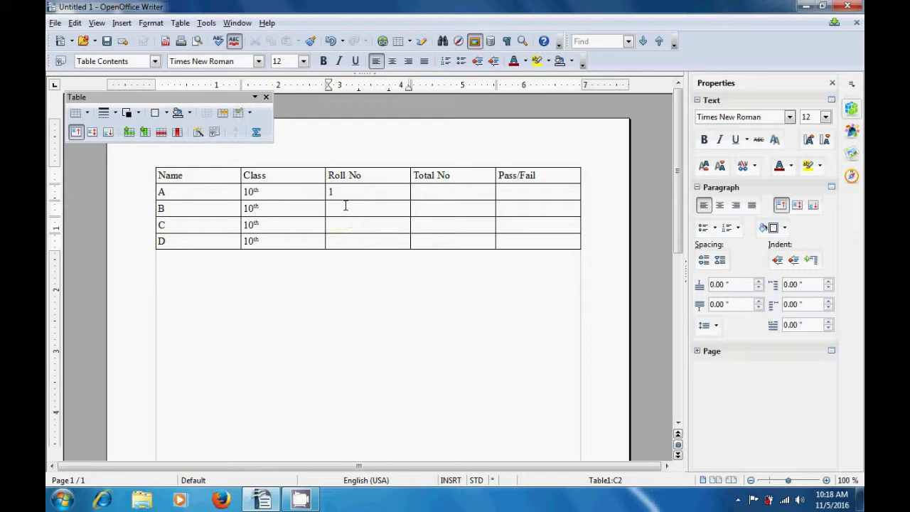
click(345, 211)
text(2)
click(347, 223)
text(3)
click(347, 243)
text(4)
Fill the Total No column with 78, 56, 30 and 89
click(436, 195)
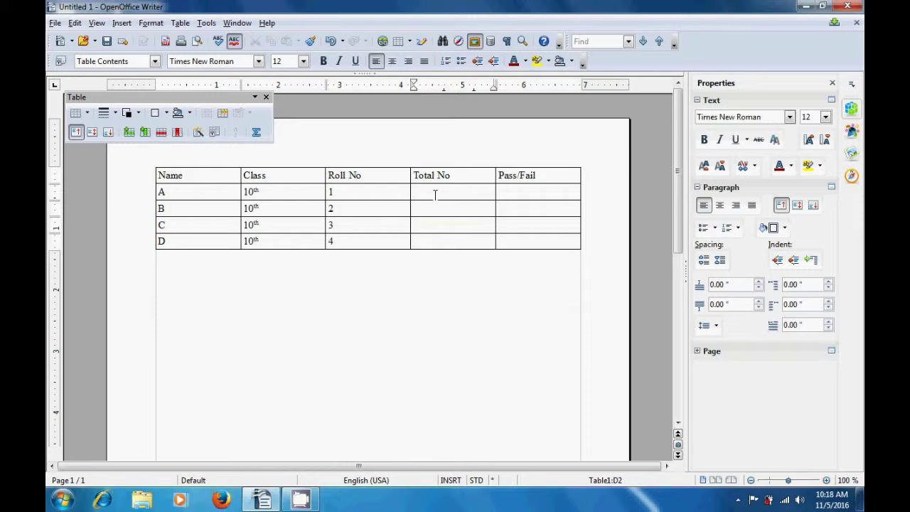
text(78)
click(429, 211)
text(56)
text(30)
click(424, 243)
text(89)
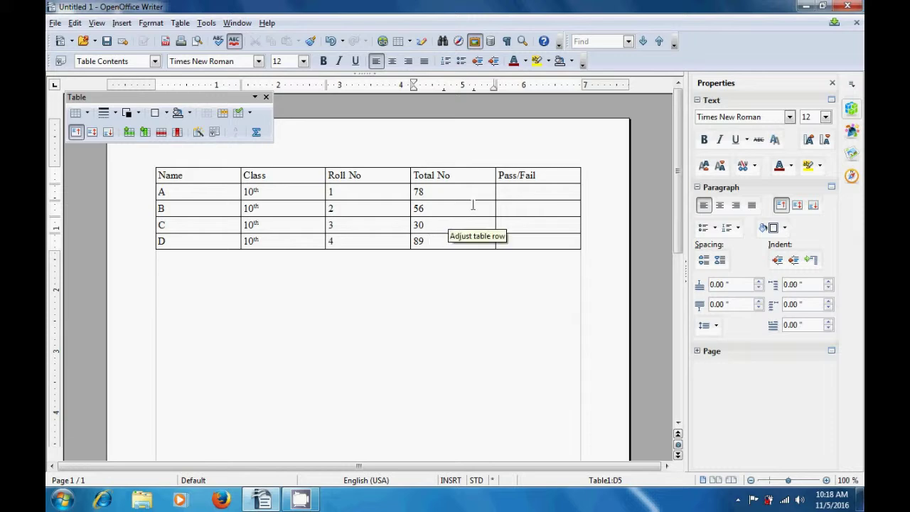
Fill the Pass/Fail column with Pass, Pass, Fail, Pass for students A–D
click(515, 196)
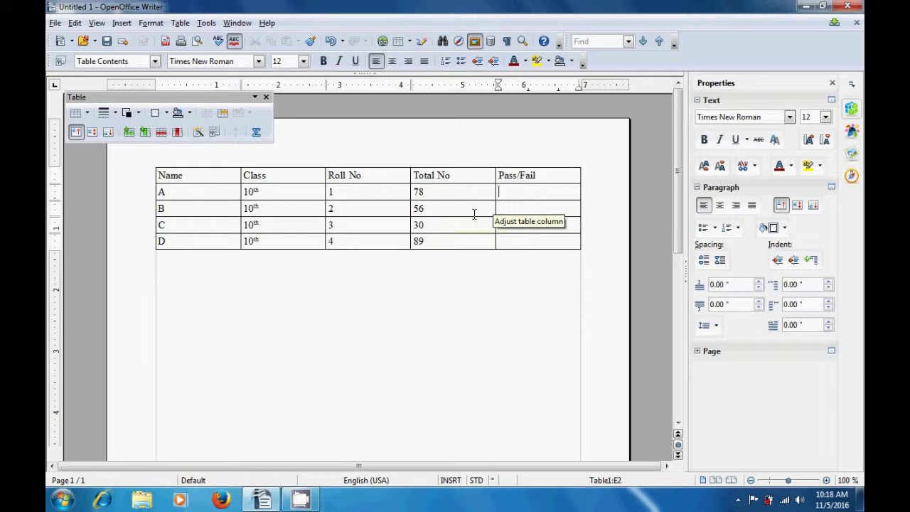
text(Pass)
key(Down)
text(Pass)
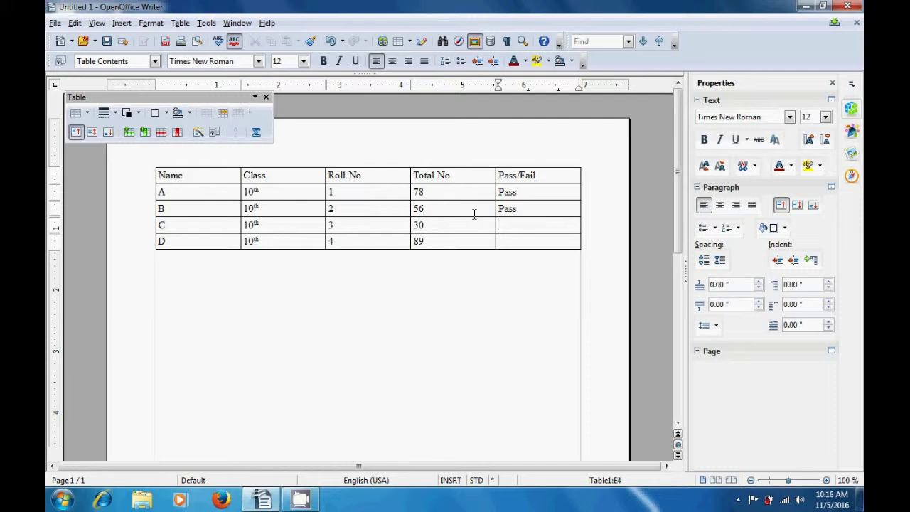
text(Fail)
key(Down)
text(Pass)
Move to the empty paragraph below the table and bring up Find & Replace
click(430, 305)
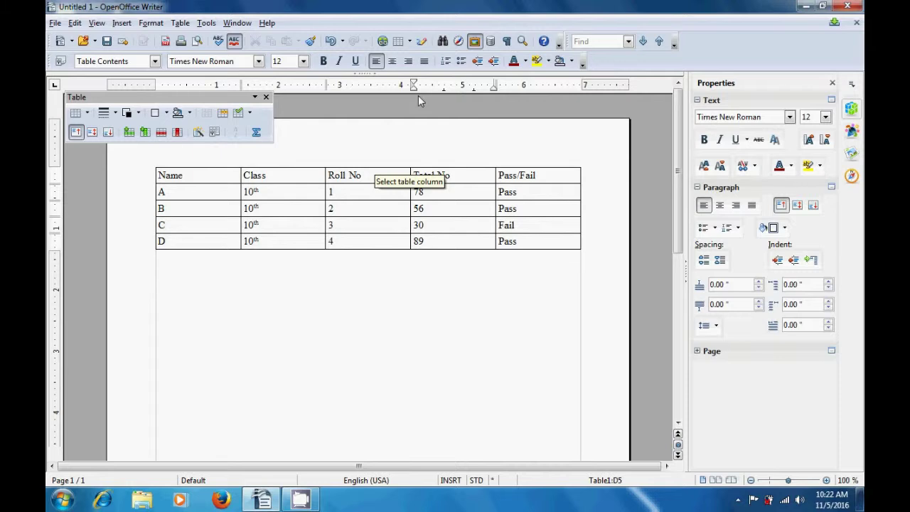
click(444, 42)
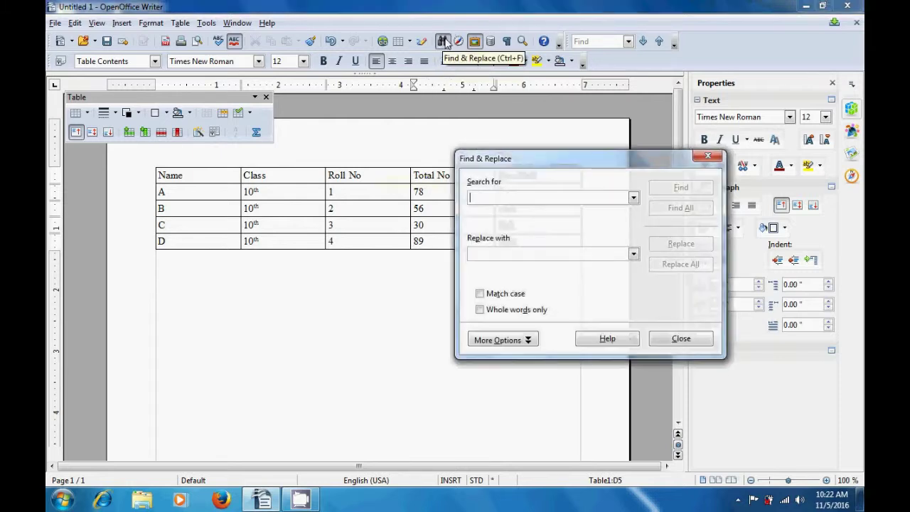
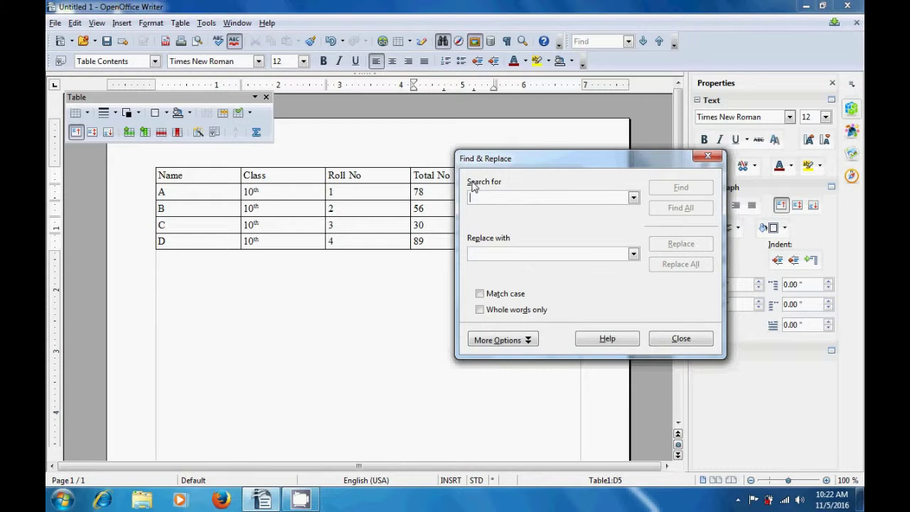
Search for 30 to find student C's Total No cell, then close Find & Replace
text(3)
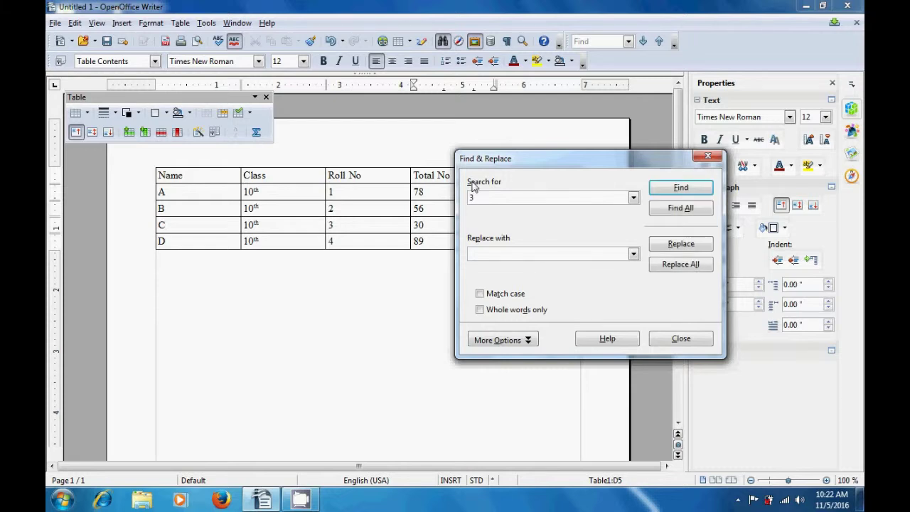
text(0)
click(677, 189)
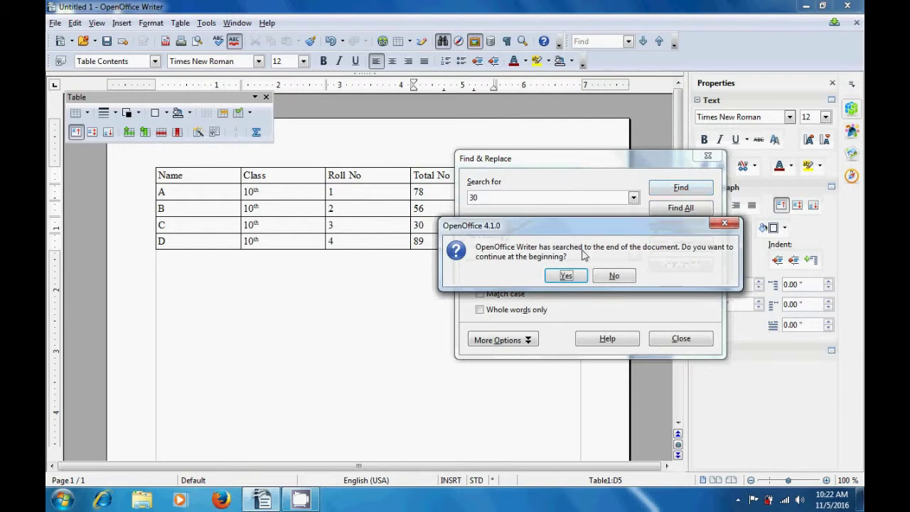
click(568, 277)
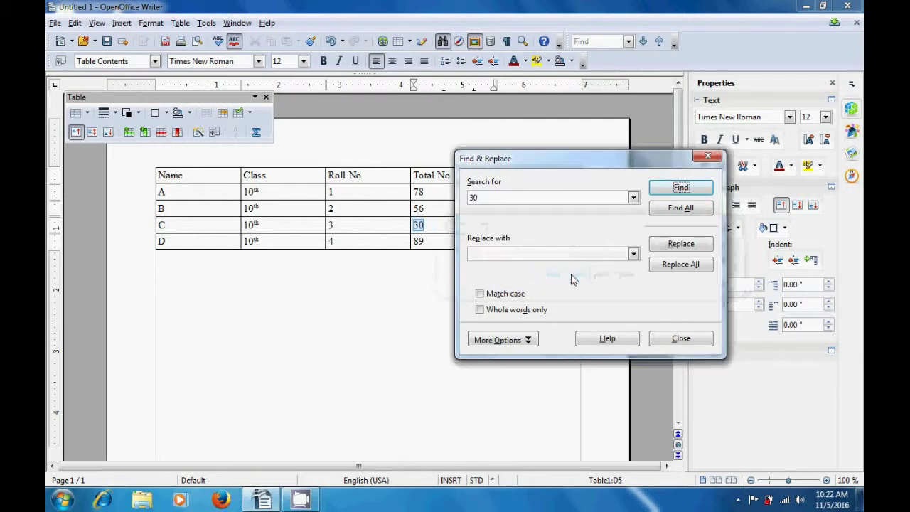
drag(571, 163, 616, 275)
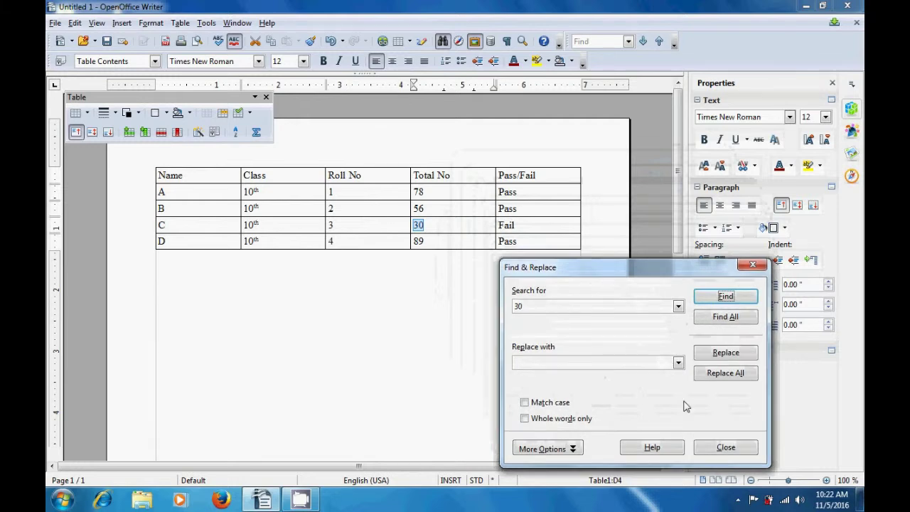
click(719, 452)
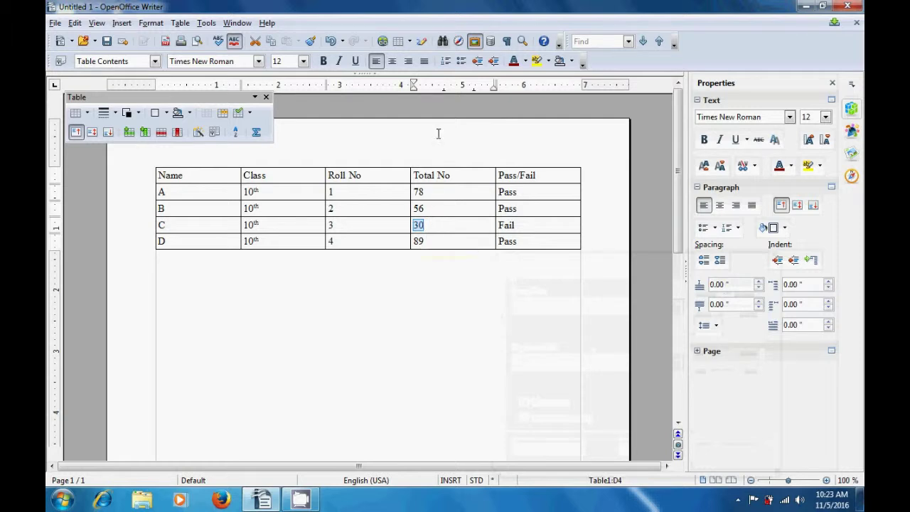
Replace the 30 in student C's Total No cell with 70, then close the search window
click(443, 43)
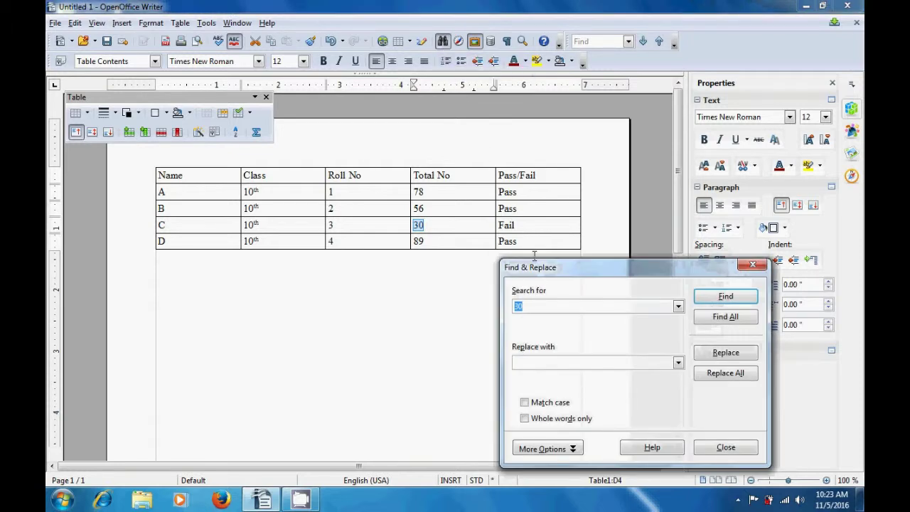
drag(540, 269, 487, 157)
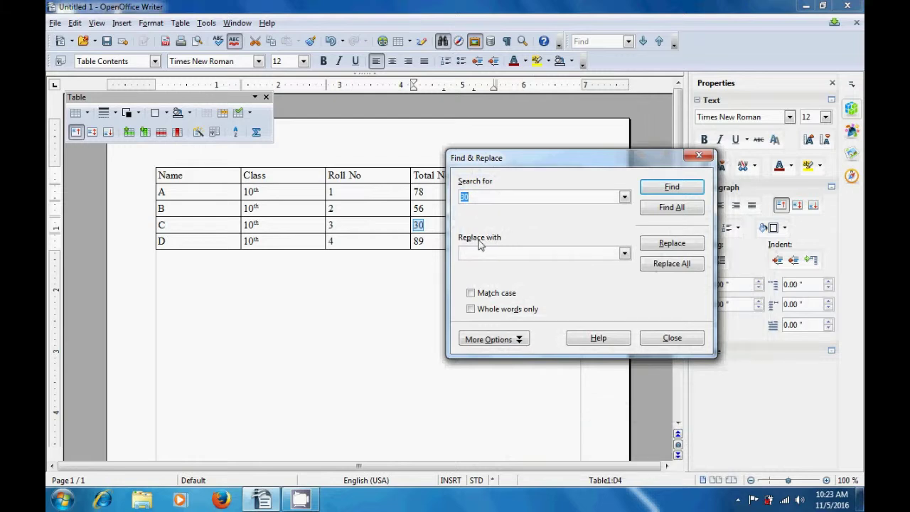
click(480, 254)
text(70)
click(669, 244)
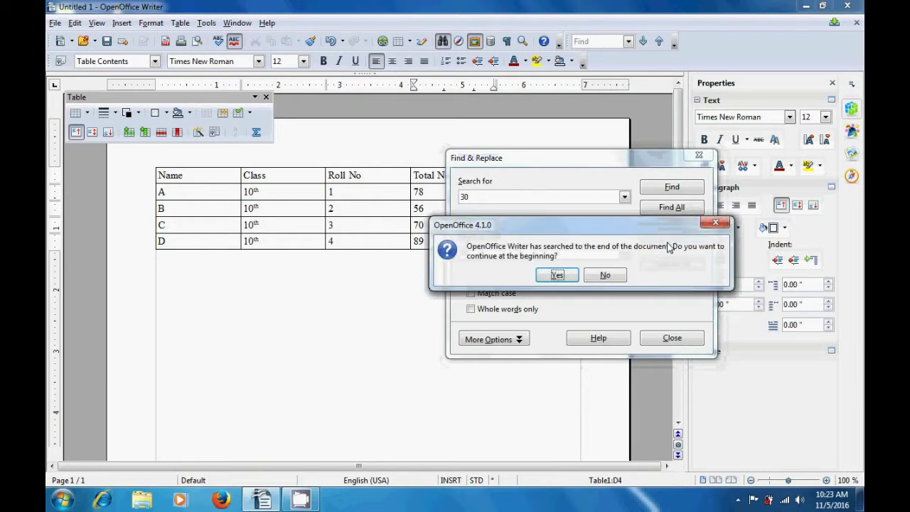
click(557, 276)
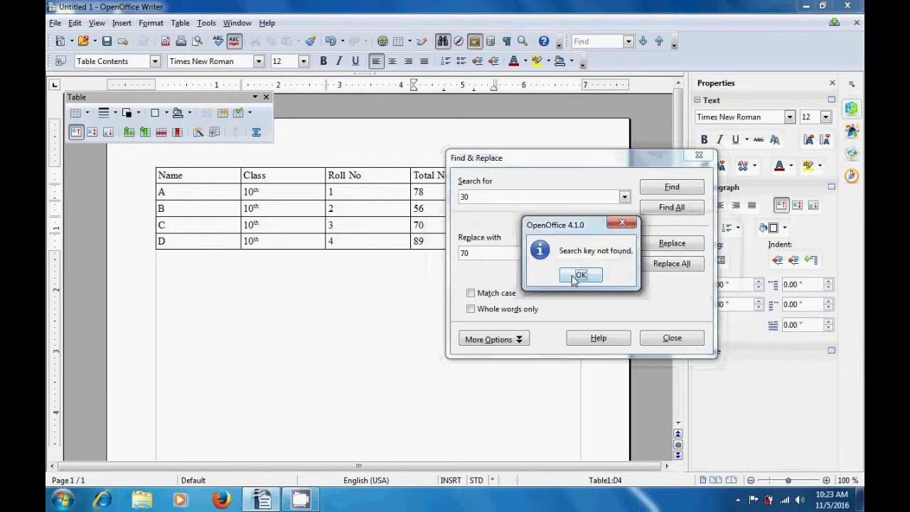
click(575, 279)
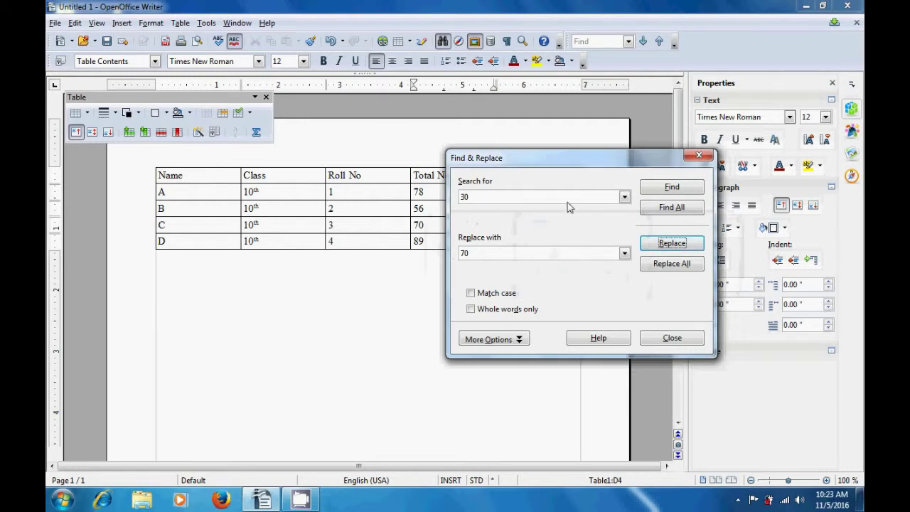
drag(562, 164, 545, 241)
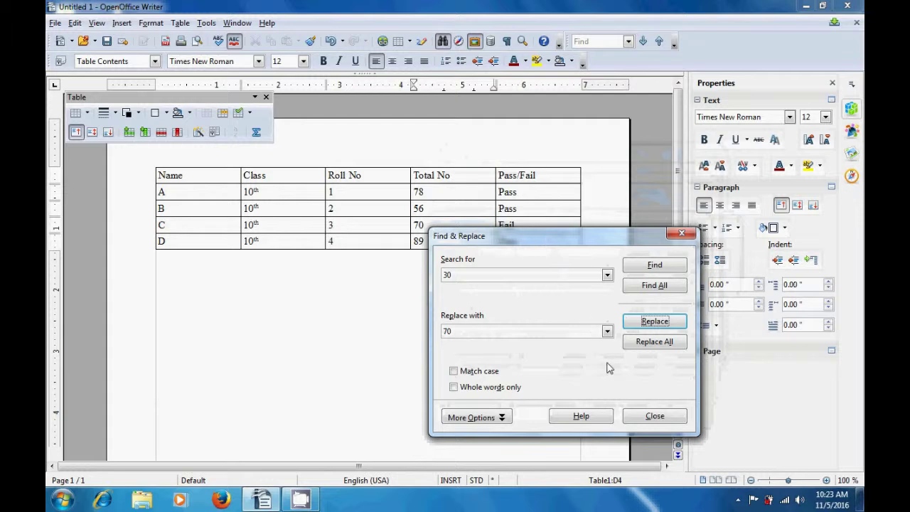
click(646, 421)
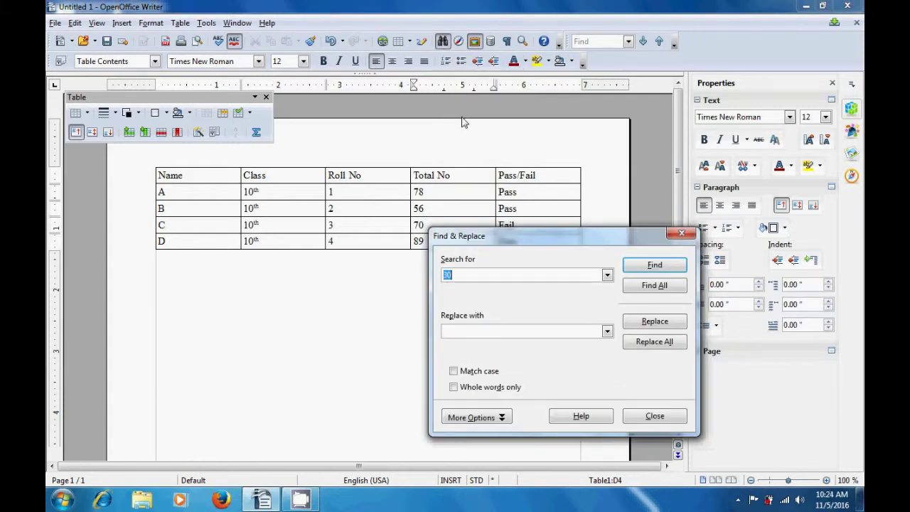
Search for 'Fail' and replace student C's result with 'Pass', then close Find & Replace
drag(491, 242, 448, 169)
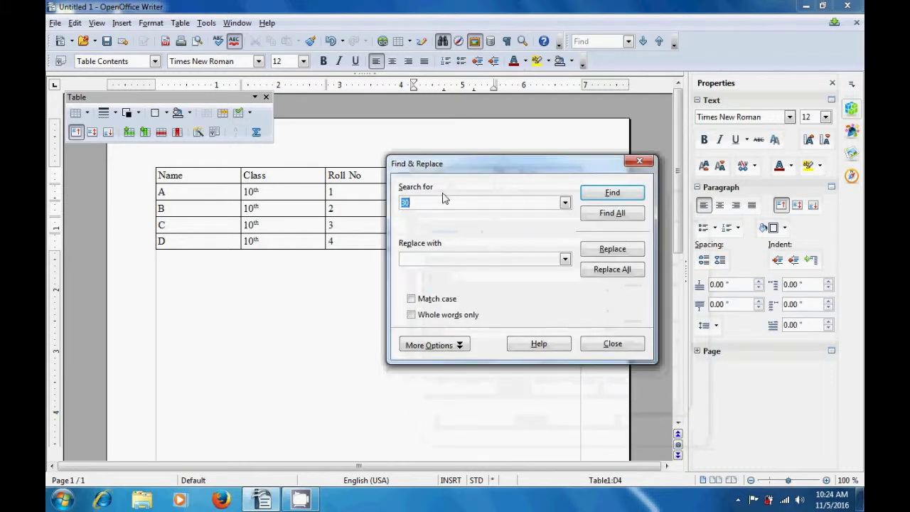
key(BackSpace)
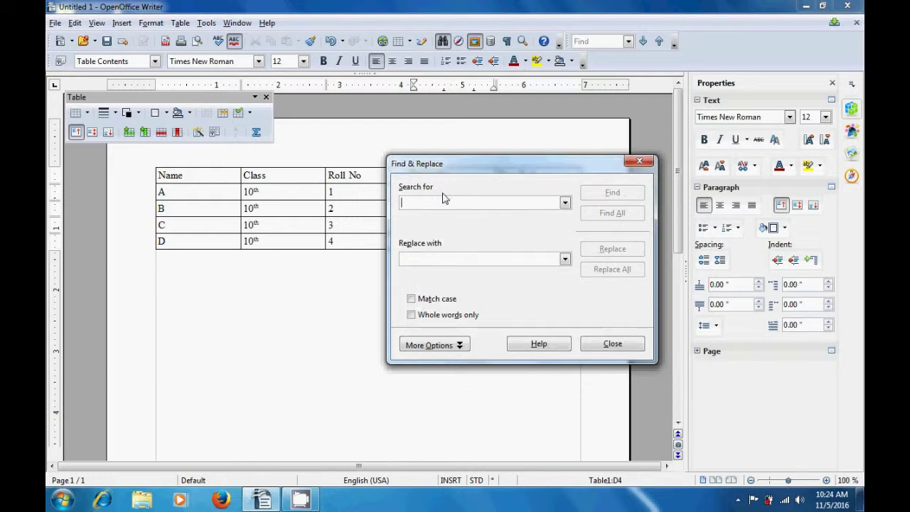
text(Fail)
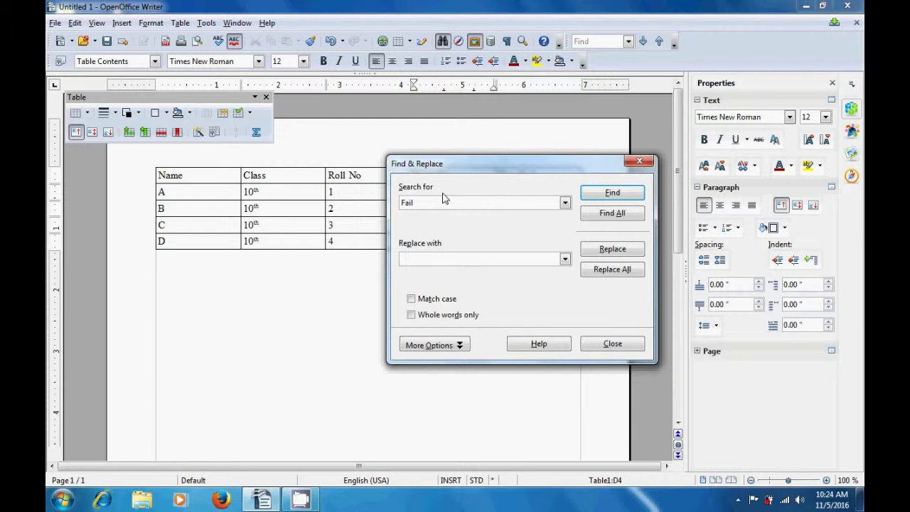
click(614, 198)
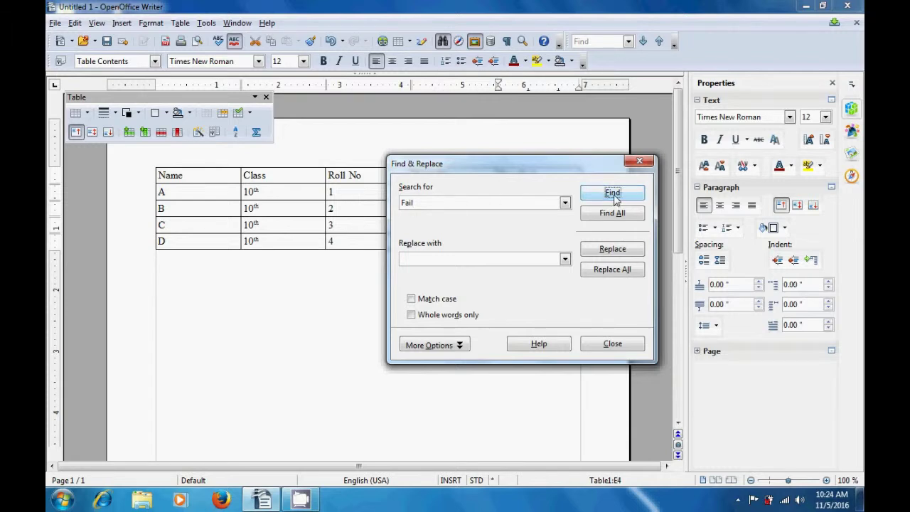
drag(563, 166, 559, 270)
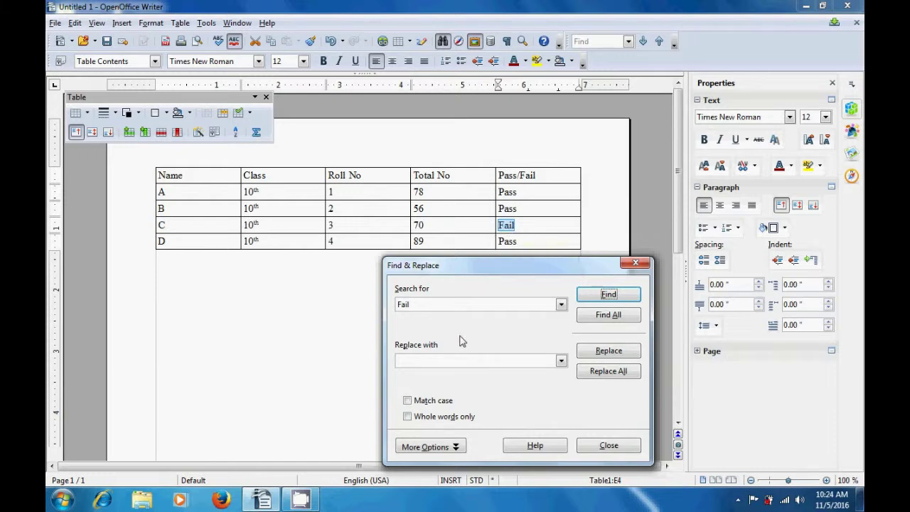
click(457, 362)
text(Pass)
click(601, 353)
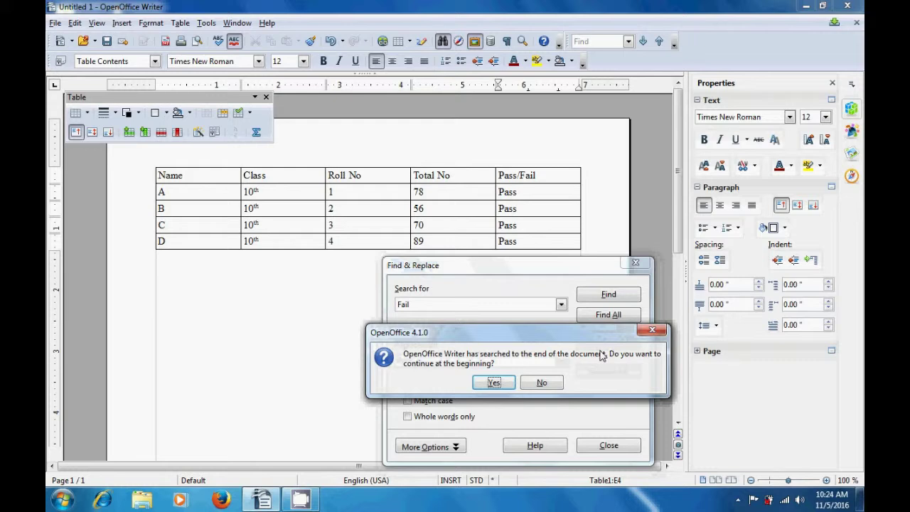
click(494, 383)
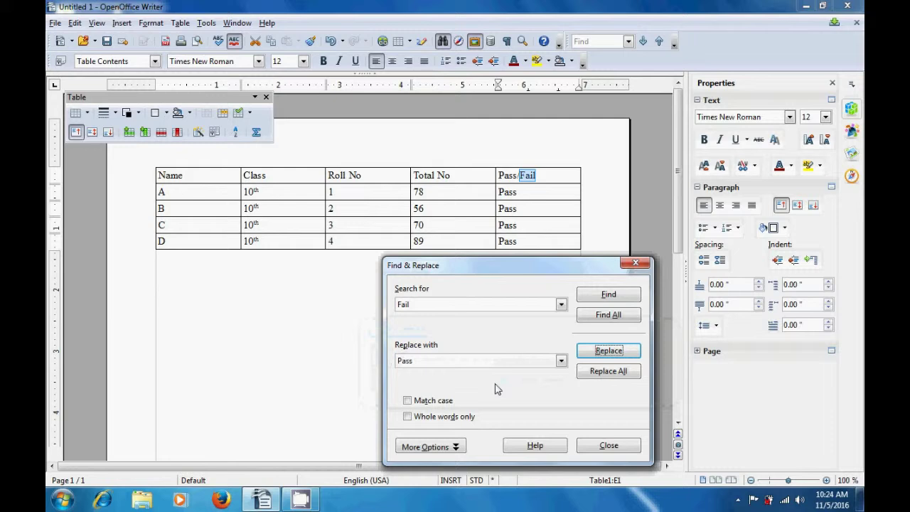
click(636, 264)
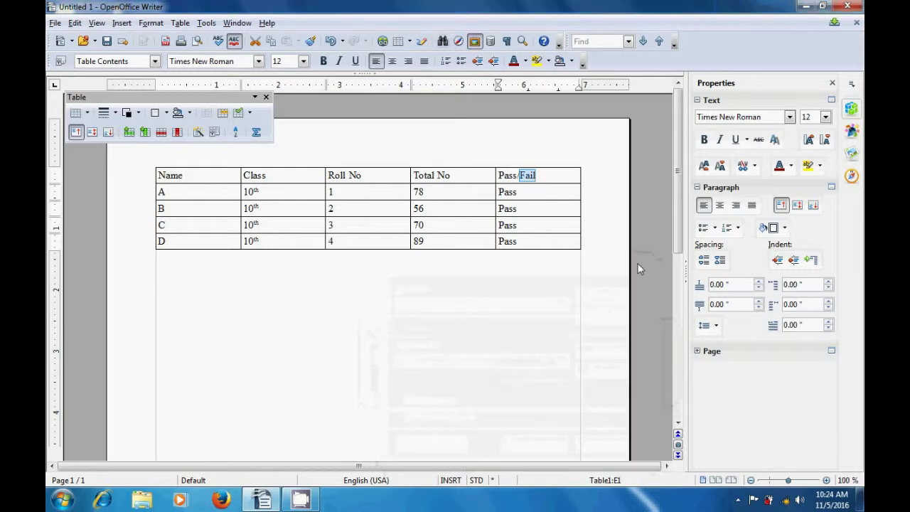
click(549, 338)
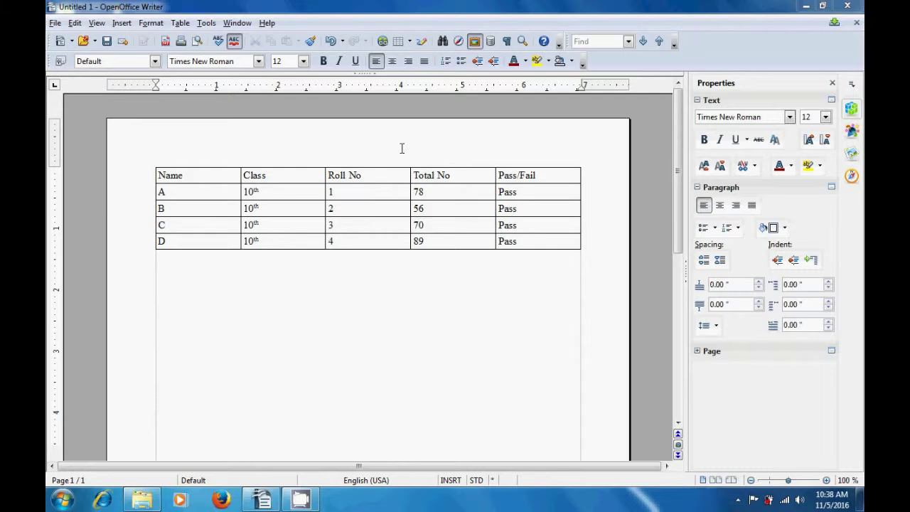
Open the Gallery and browse the Transport, Textshapes, Symbols, Sounds, School, Rulers and People themes
click(475, 42)
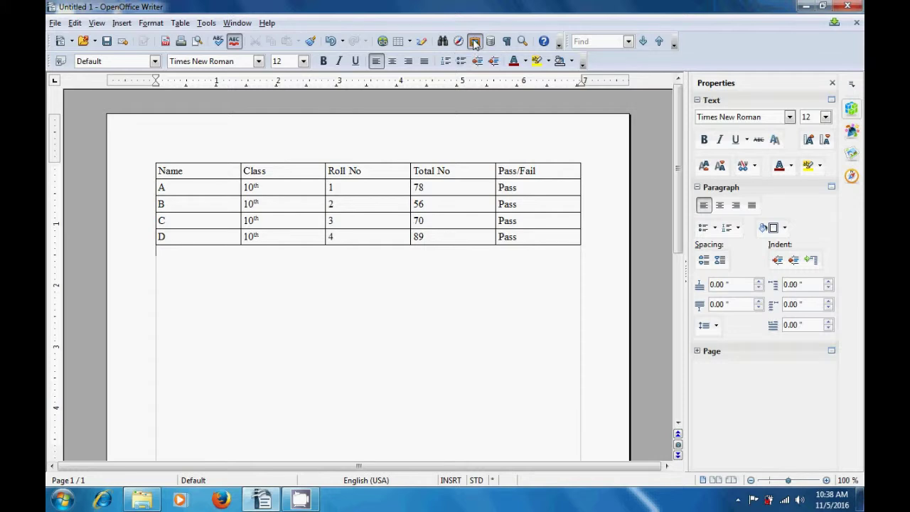
click(475, 43)
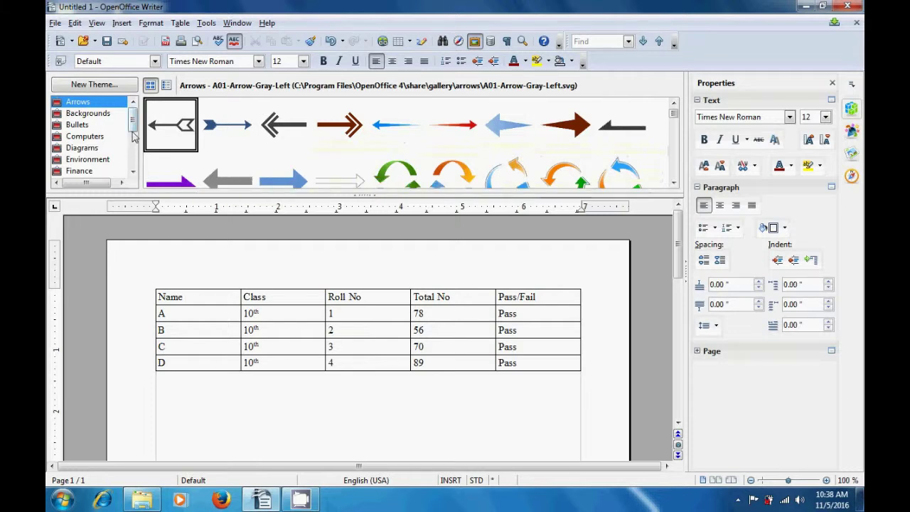
drag(135, 119, 138, 152)
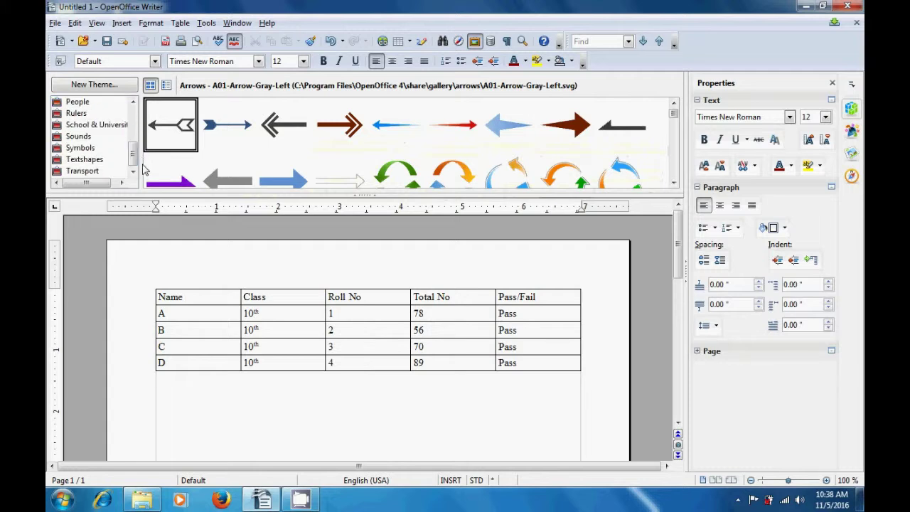
click(105, 173)
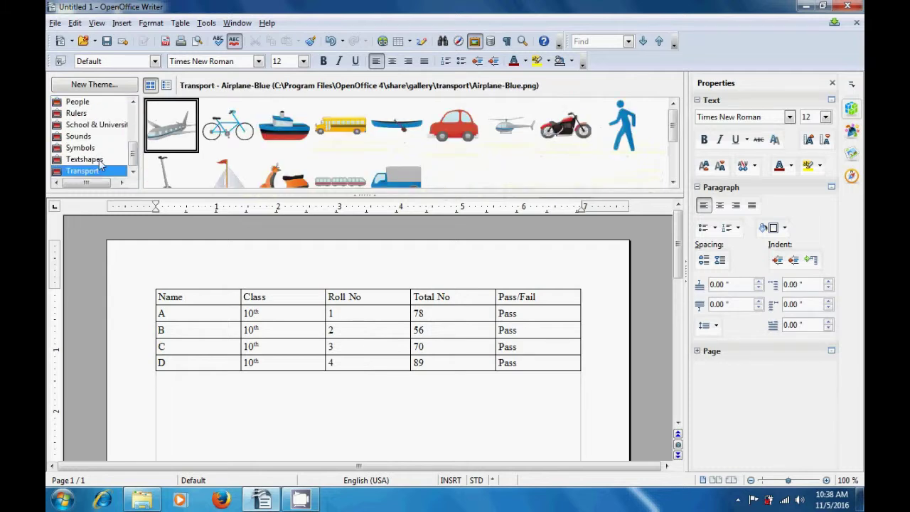
click(100, 160)
click(98, 149)
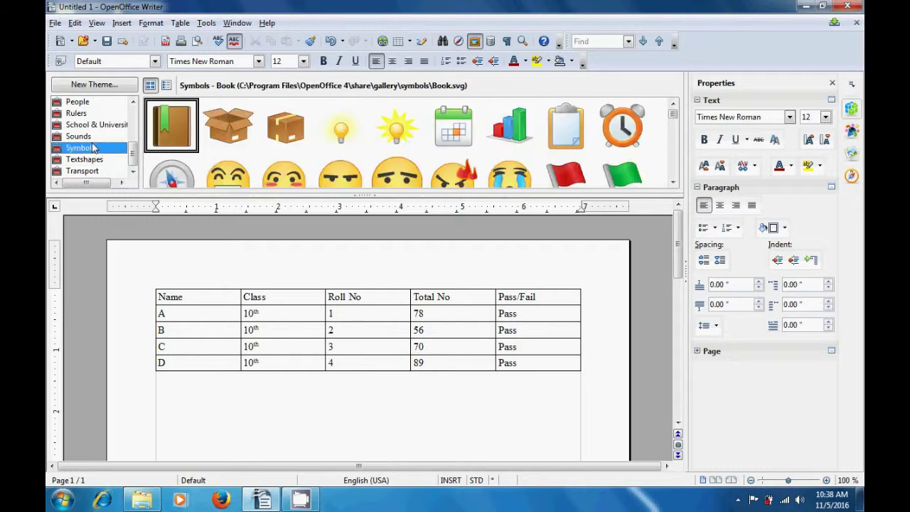
click(93, 138)
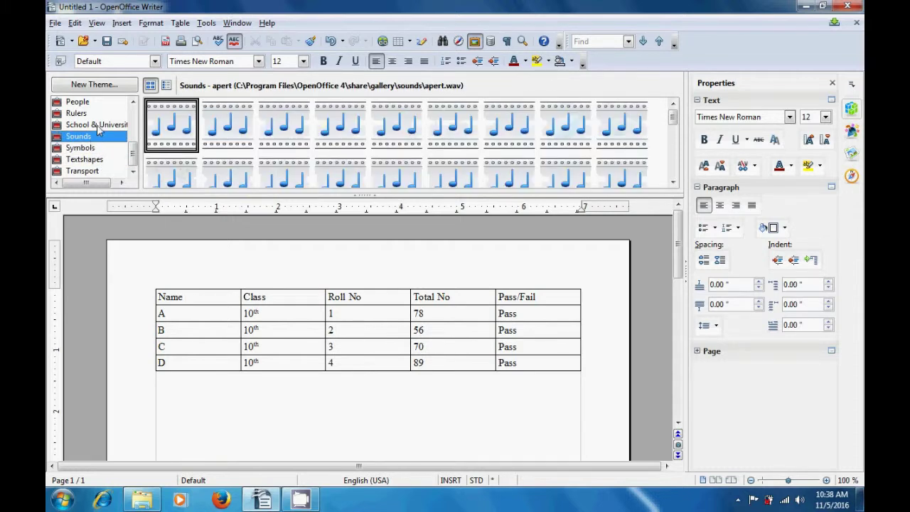
click(98, 127)
click(91, 113)
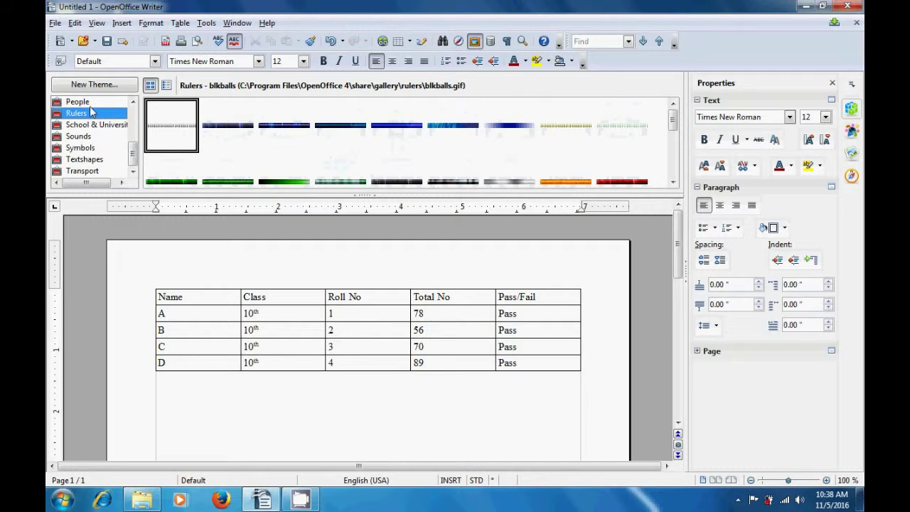
click(79, 102)
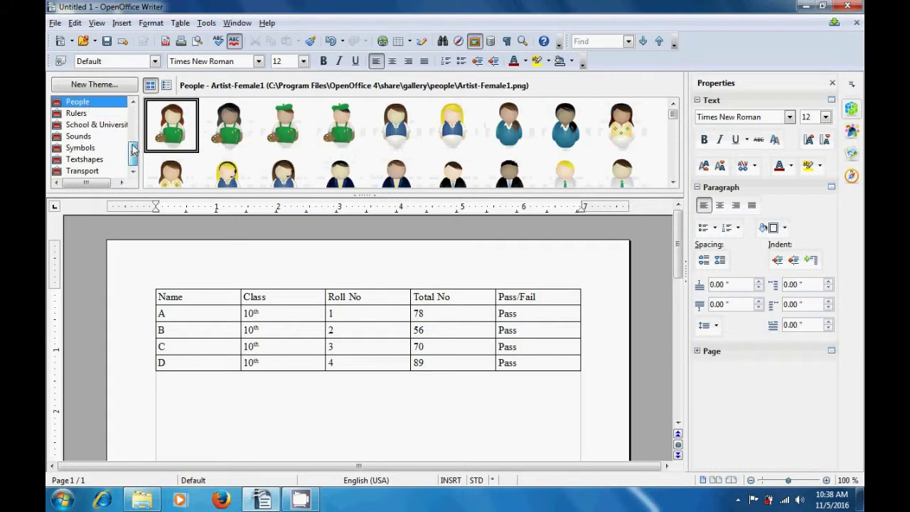
scroll(132, 141, up, 1)
Browse My Theme, Homepage, Finance and Environment, then settle on the Diagrams theme
click(100, 116)
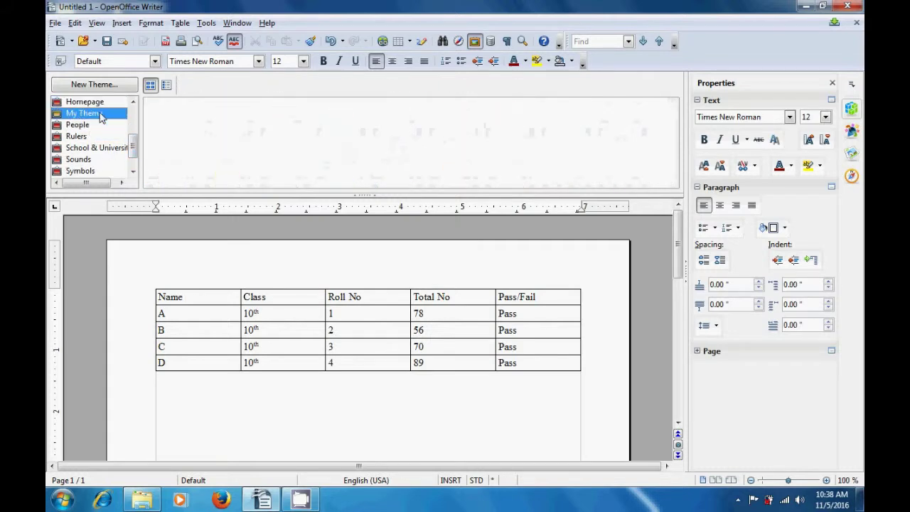
click(99, 103)
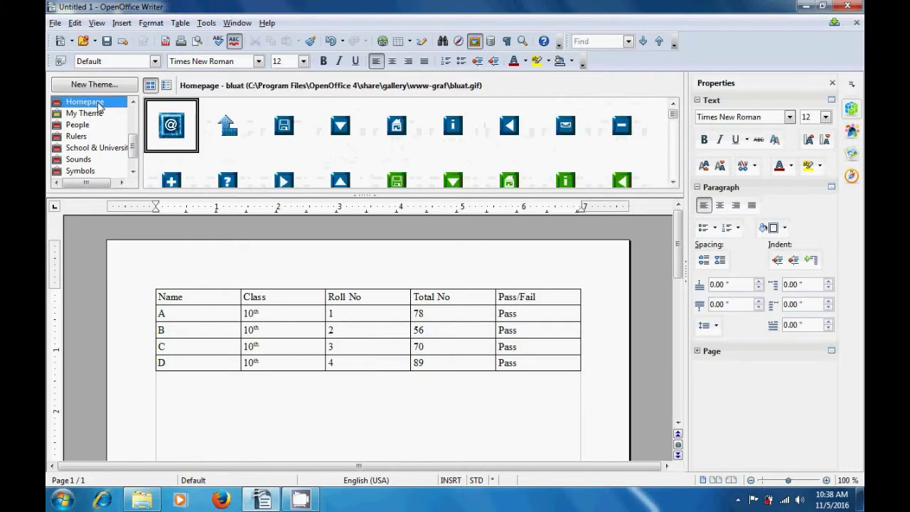
scroll(134, 136, up, 3)
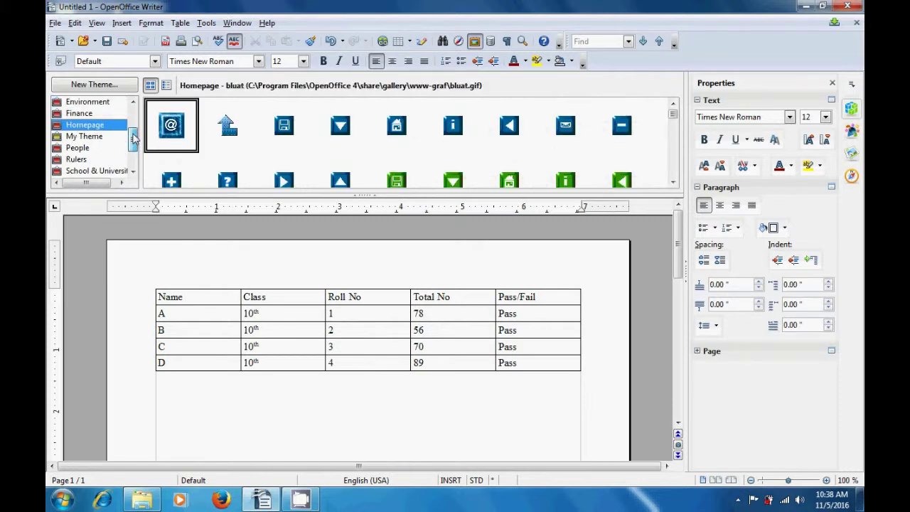
click(105, 126)
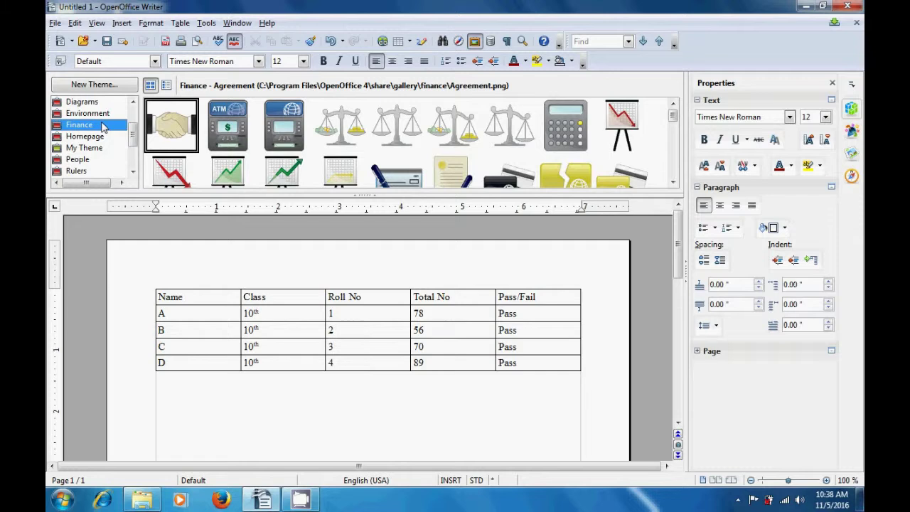
click(89, 114)
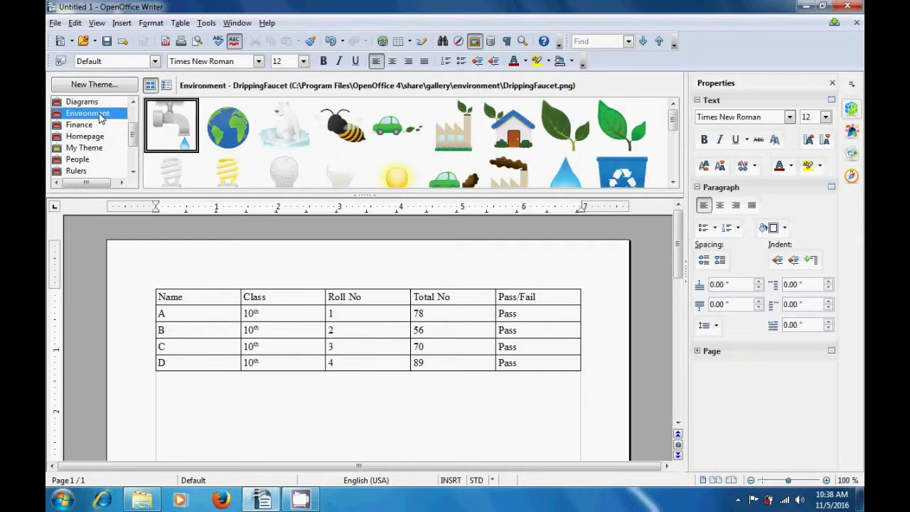
click(96, 104)
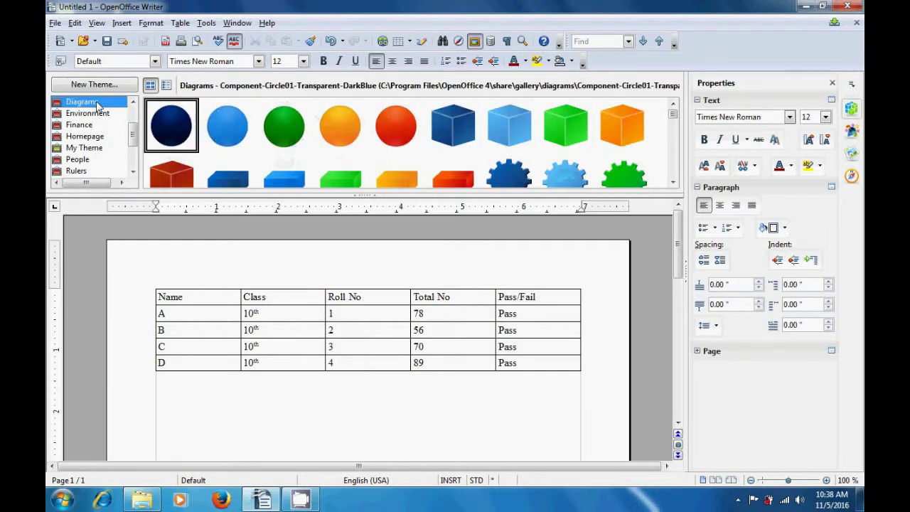
drag(133, 134, 131, 117)
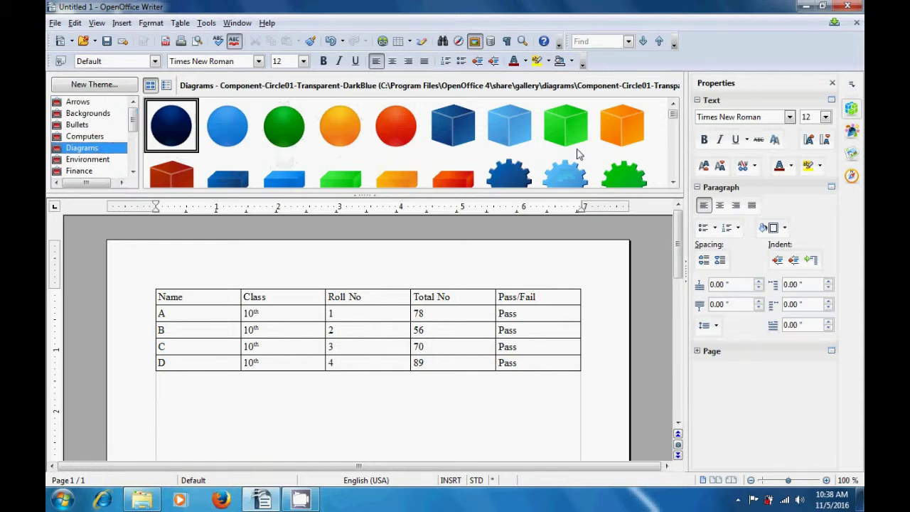
click(675, 123)
drag(674, 123, 681, 119)
Insert a copy of the Component-Cube02-LightBlue image from the Diagrams gallery
click(509, 125)
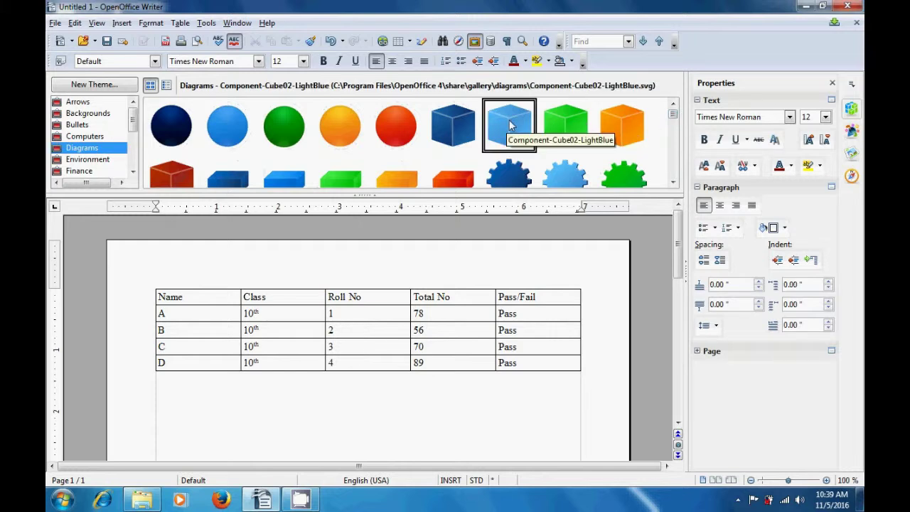
right_click(509, 126)
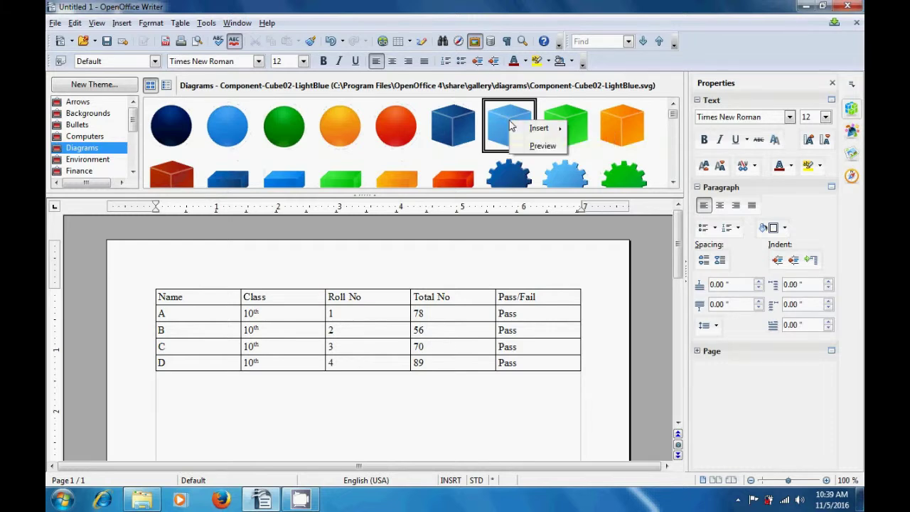
mouse_move(539, 128)
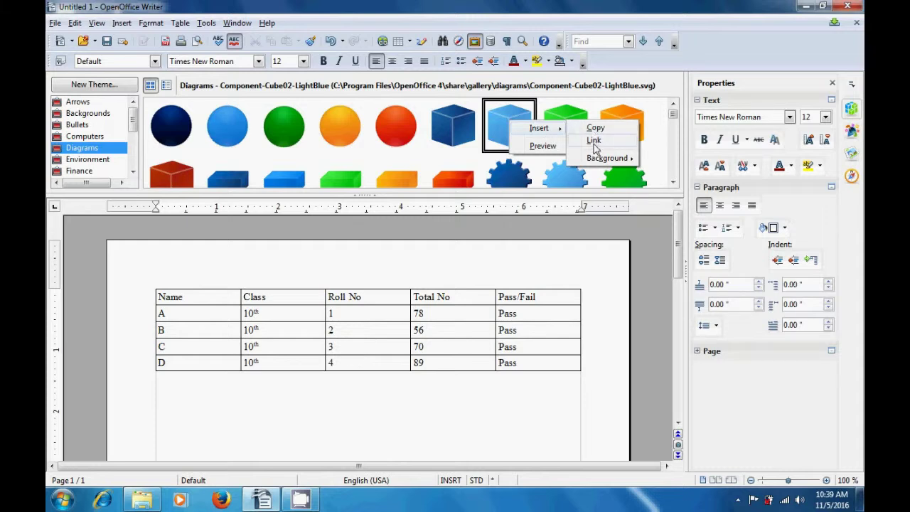
mouse_move(602, 165)
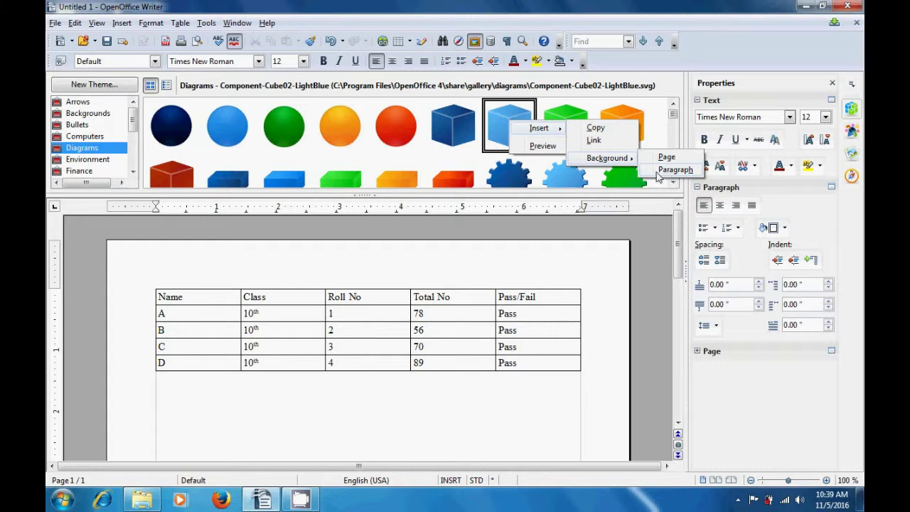
click(596, 131)
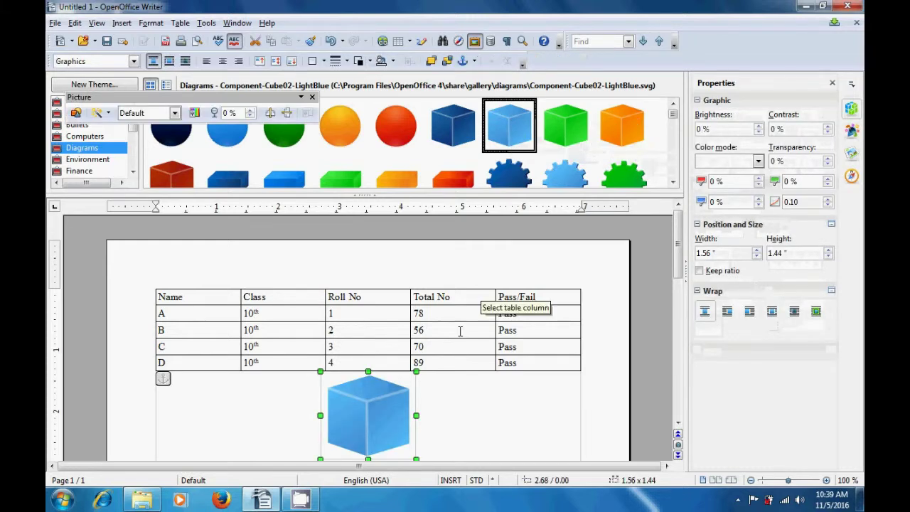
Move the cube over the table, enlarge it to 3.72" × 2.67", then cut it out
drag(377, 417, 397, 387)
drag(436, 430, 502, 454)
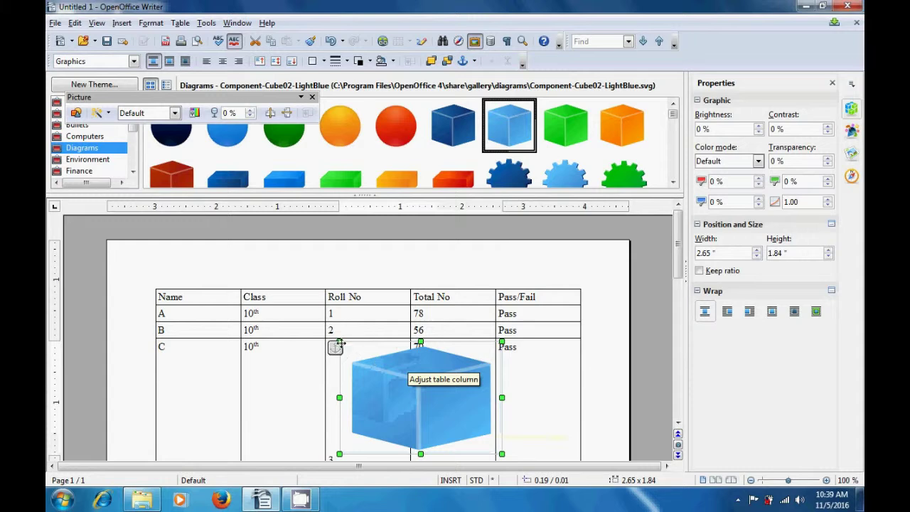
drag(337, 342, 282, 317)
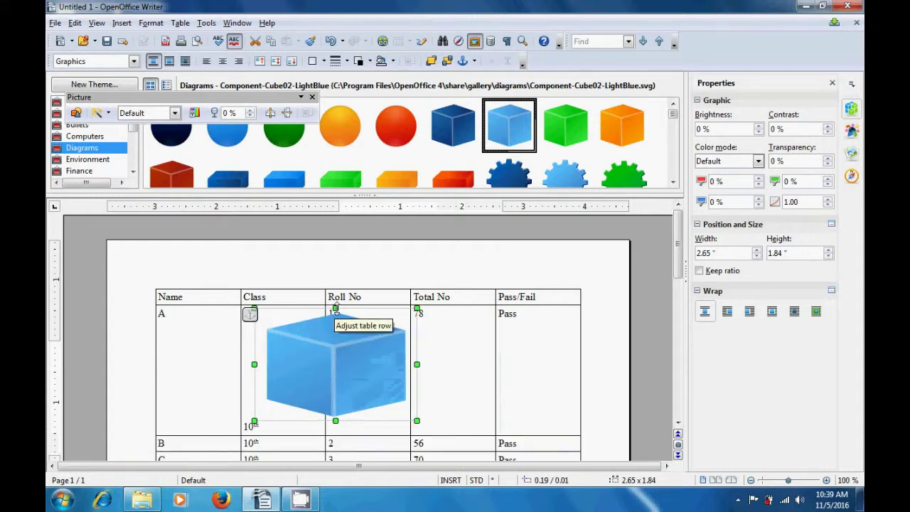
drag(338, 279, 338, 279)
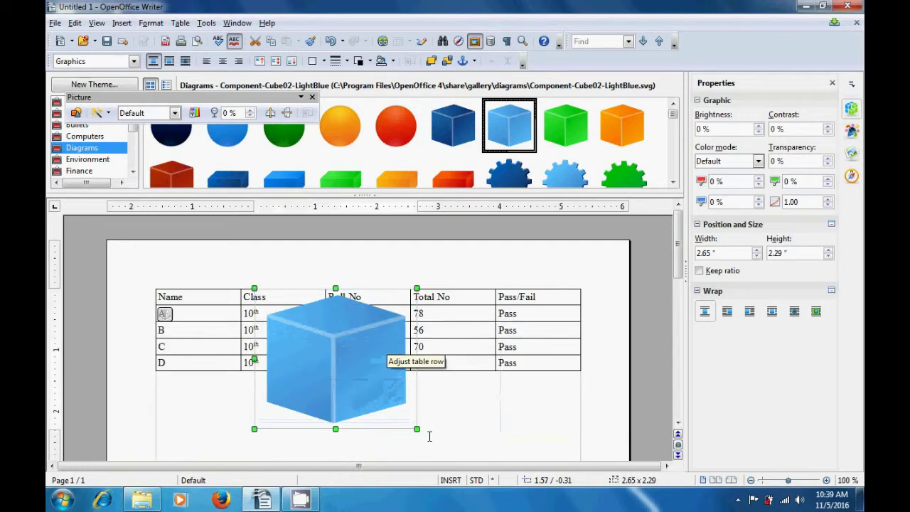
drag(417, 429, 482, 452)
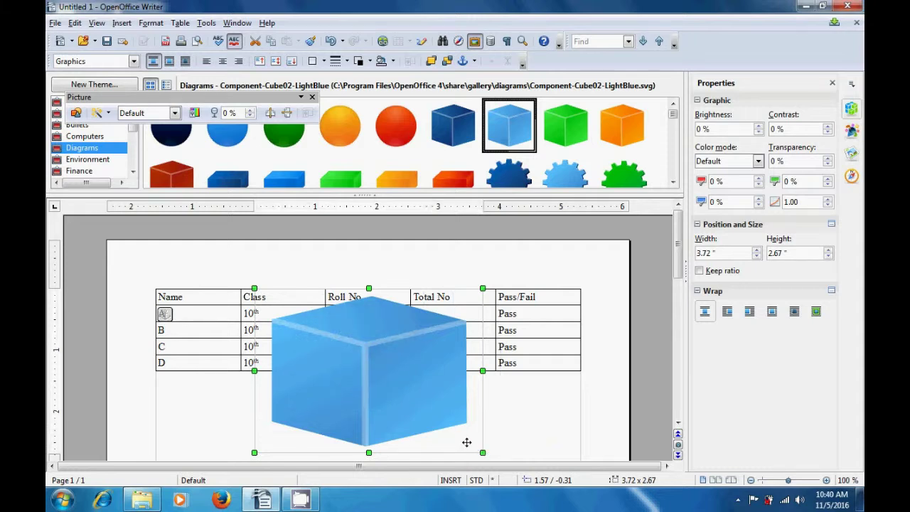
right_click(405, 357)
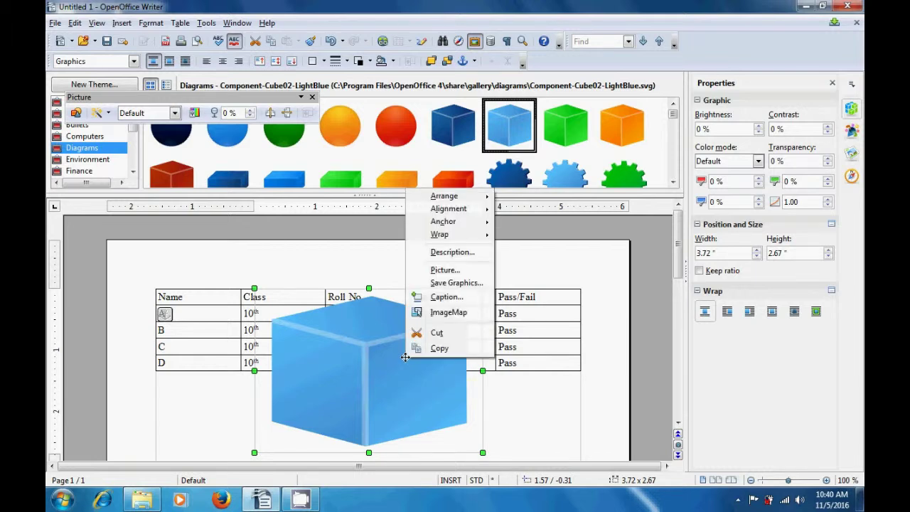
click(437, 333)
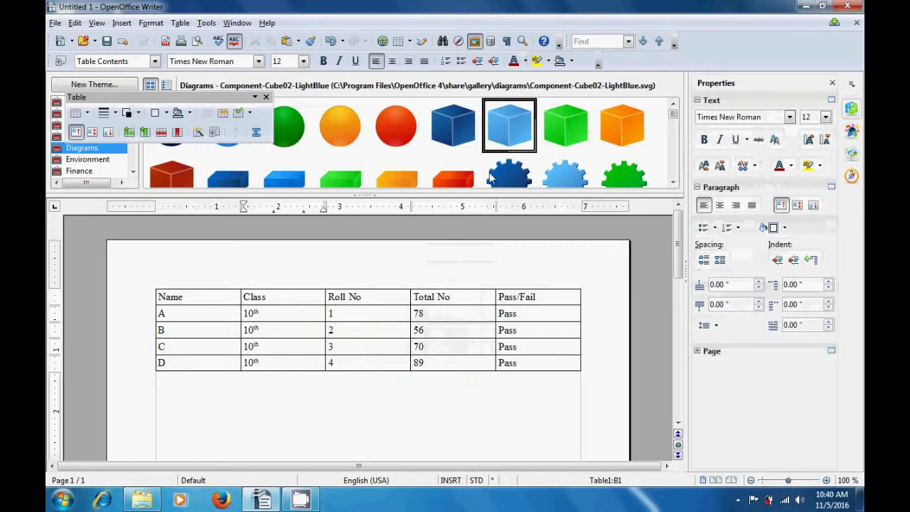
right_click(501, 131)
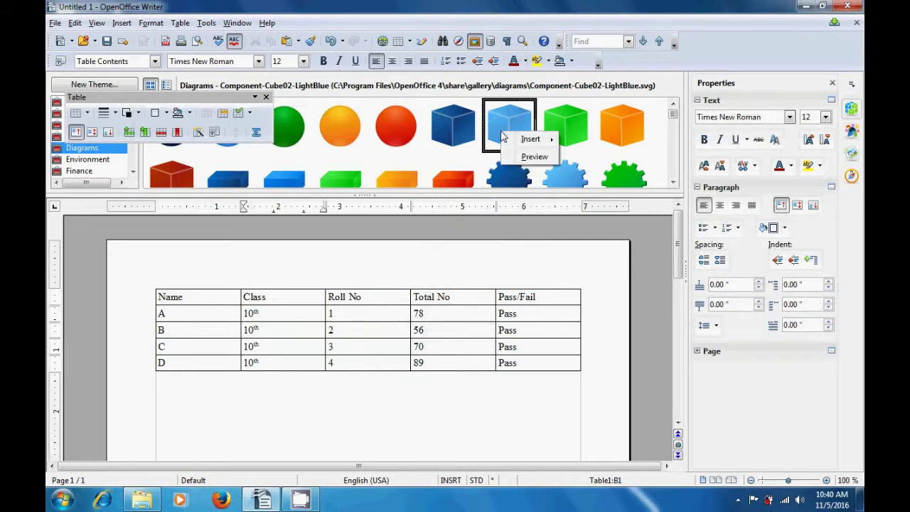
mouse_move(523, 141)
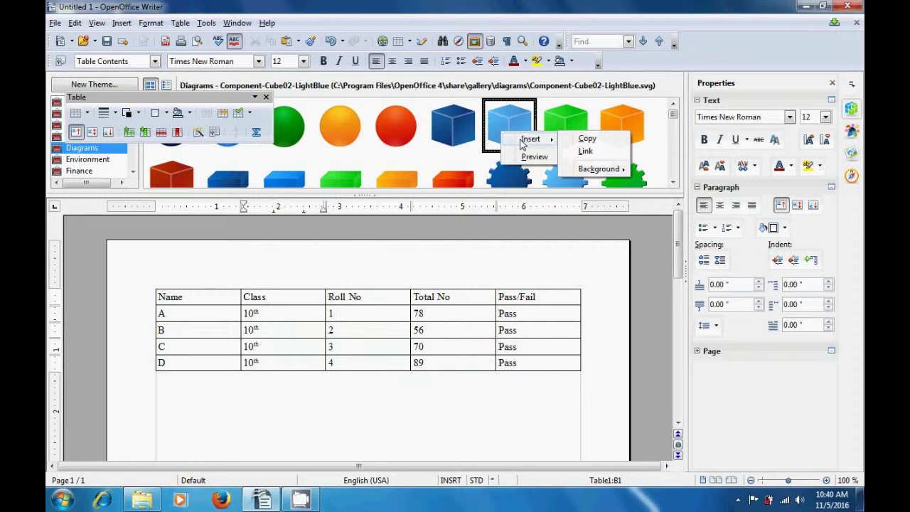
click(586, 151)
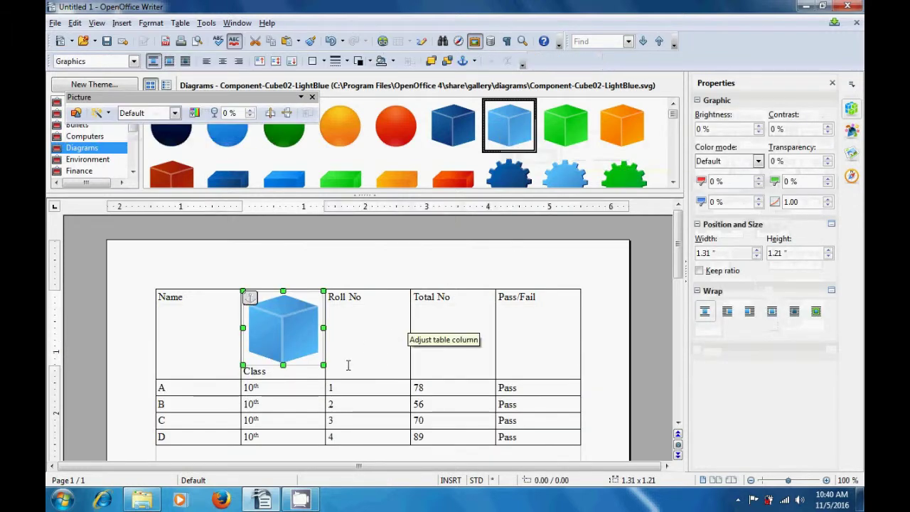
drag(299, 341, 463, 425)
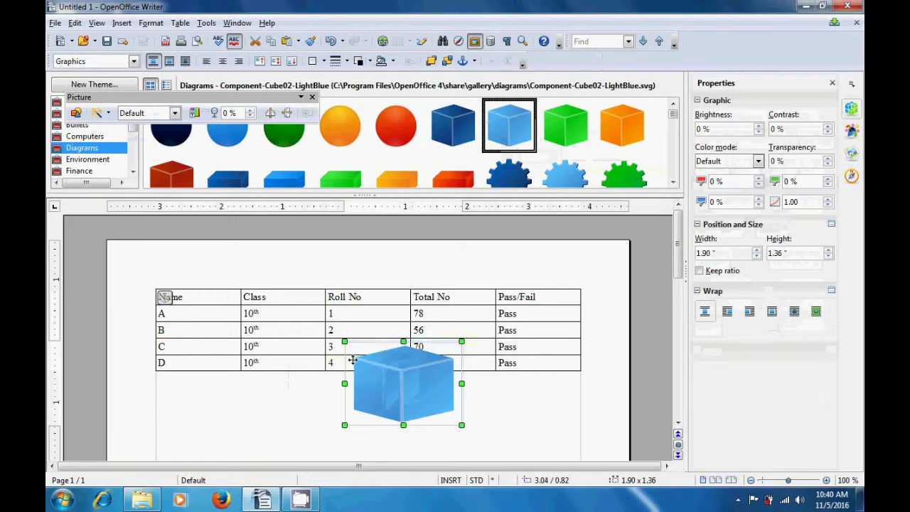
drag(347, 345, 343, 328)
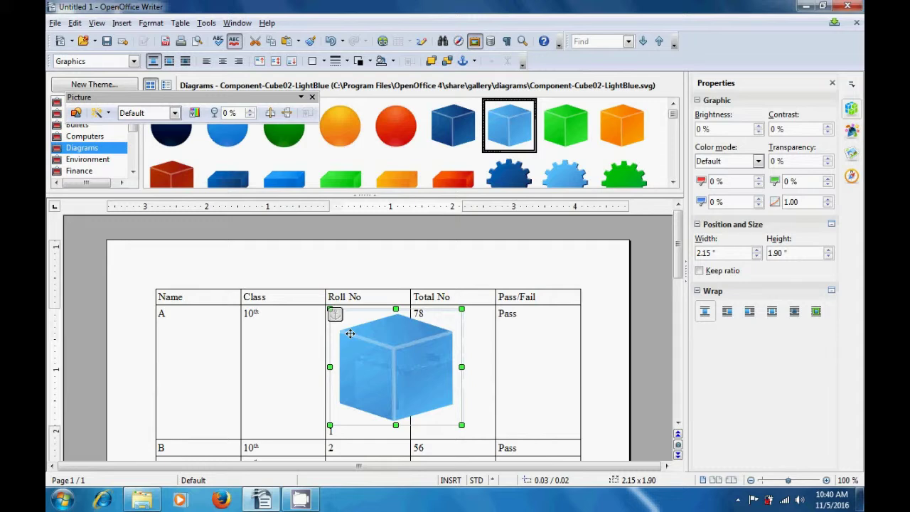
right_click(370, 365)
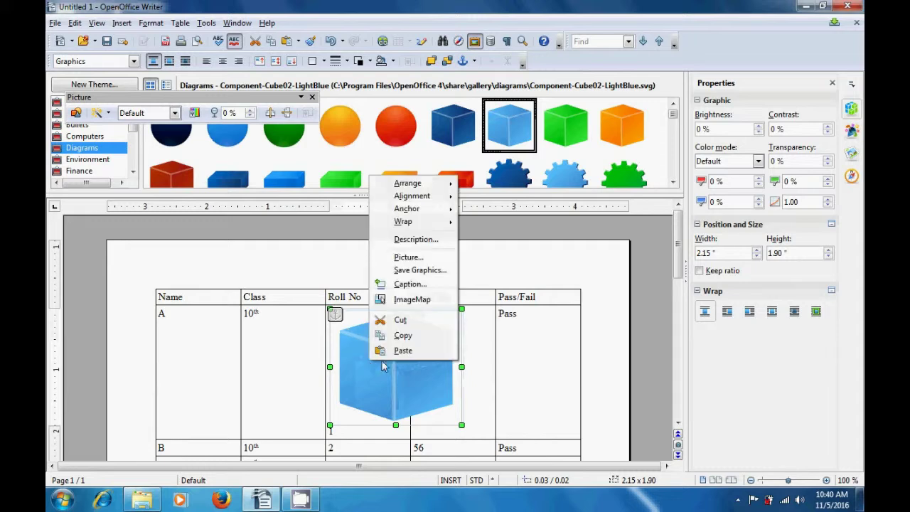
click(402, 320)
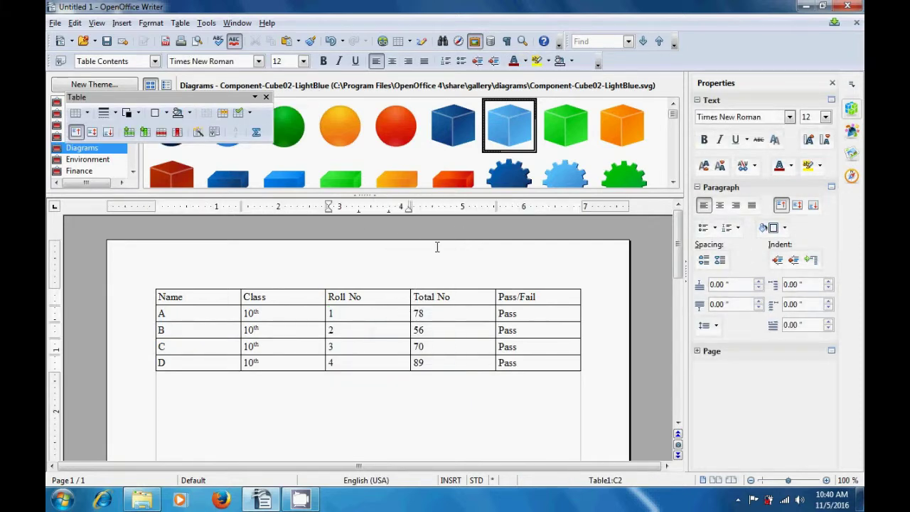
Set the light-blue gallery cube as a tiled page background behind the results table
right_click(497, 133)
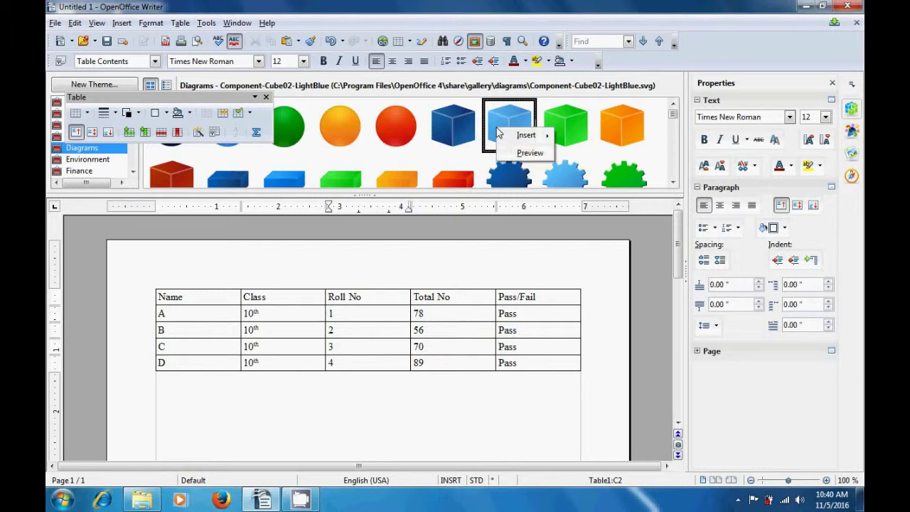
mouse_move(506, 137)
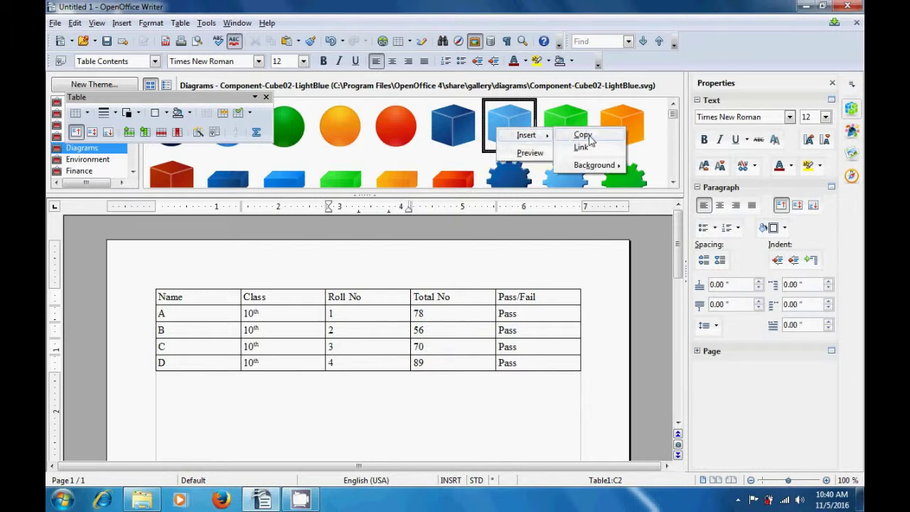
mouse_move(594, 167)
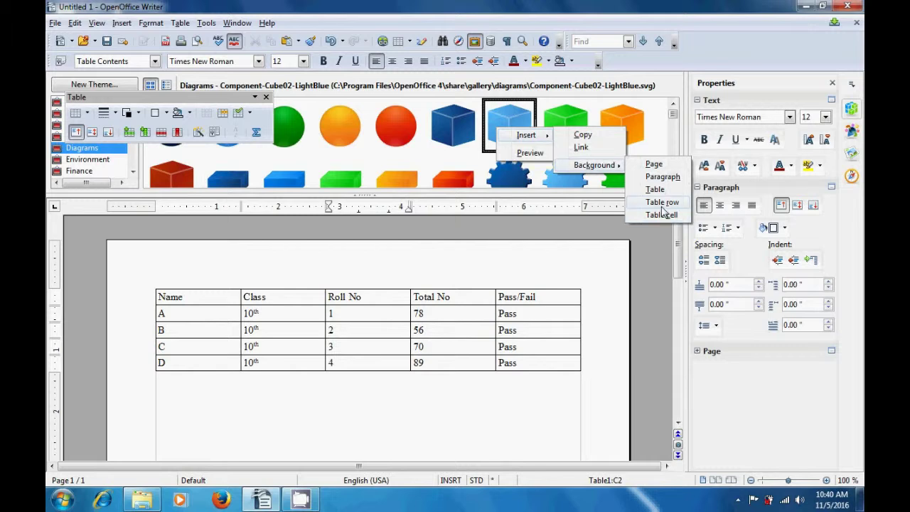
click(655, 165)
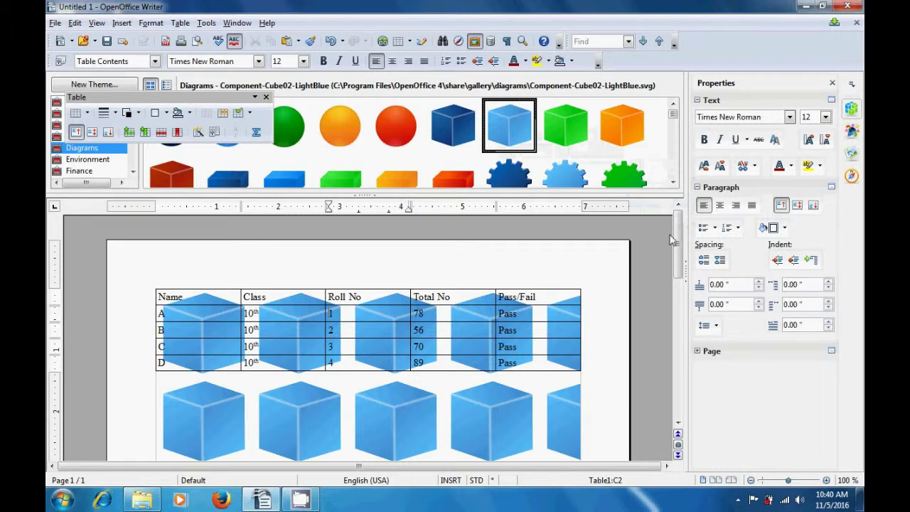
drag(677, 242, 682, 387)
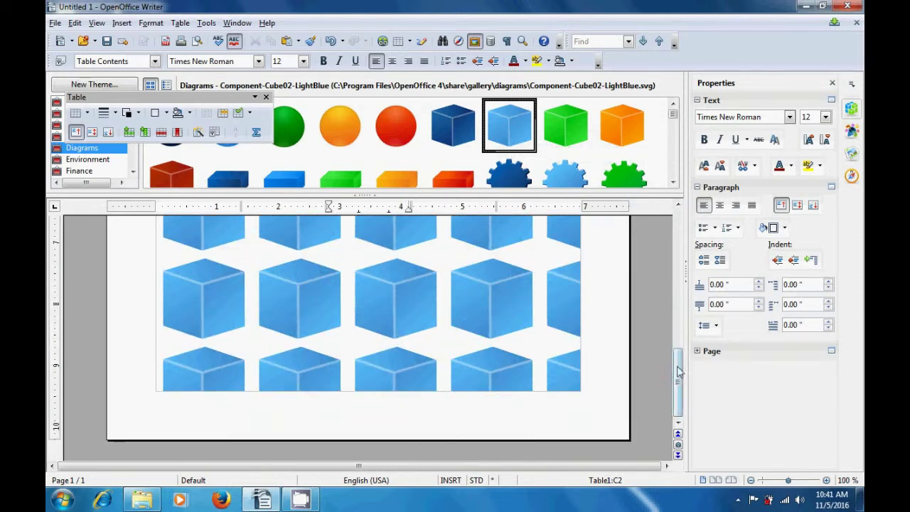
drag(677, 373, 676, 227)
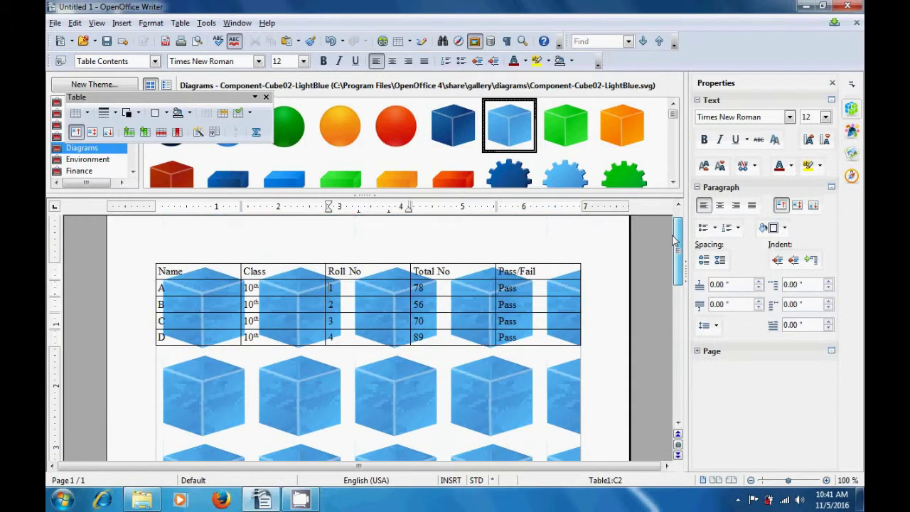
Try the cube as the table background from the 56 cell, then undo the cube background
click(427, 306)
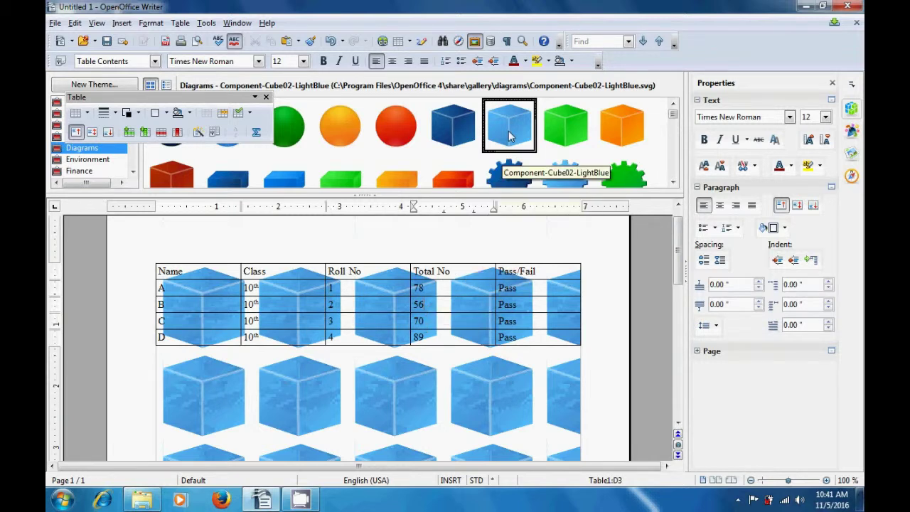
right_click(510, 137)
mouse_move(525, 141)
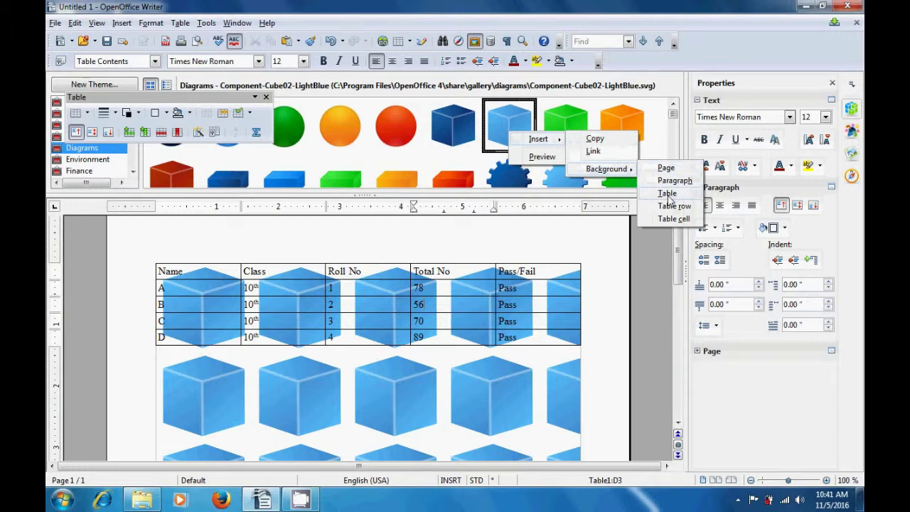
click(669, 197)
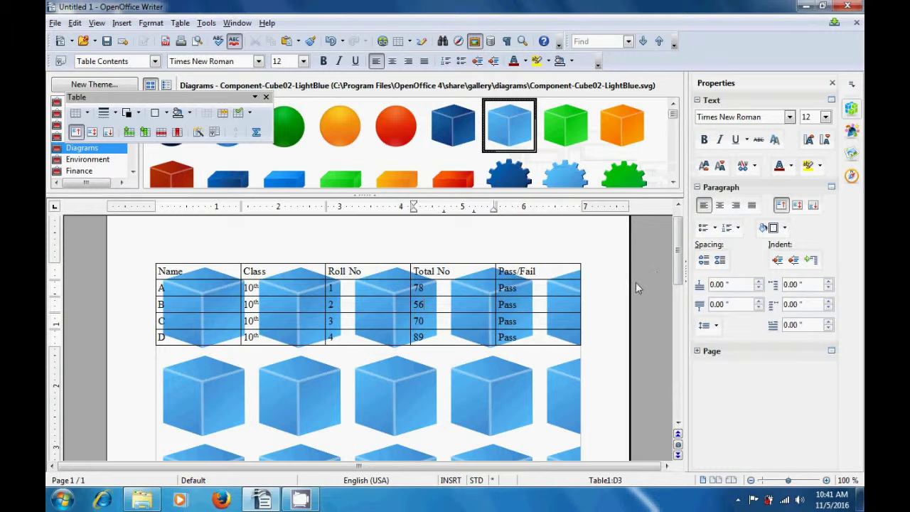
scroll(678, 284, down, 1)
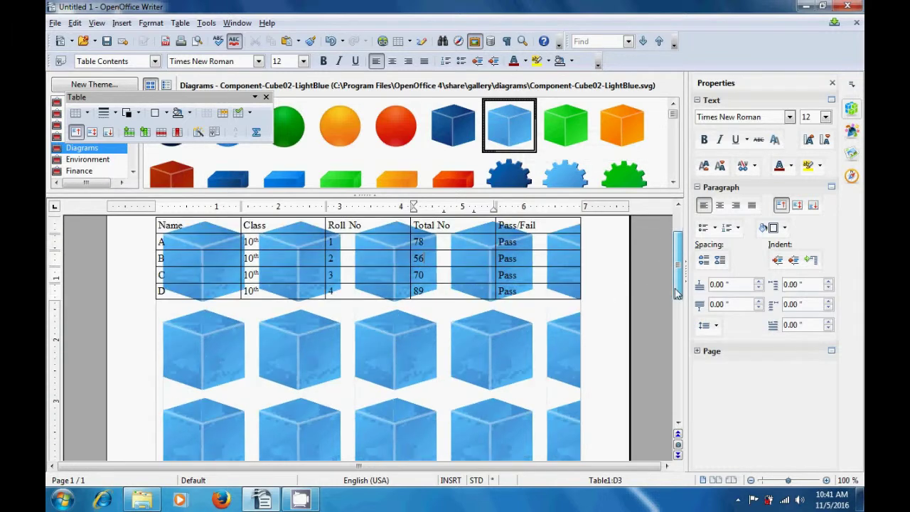
scroll(678, 286, up, 1)
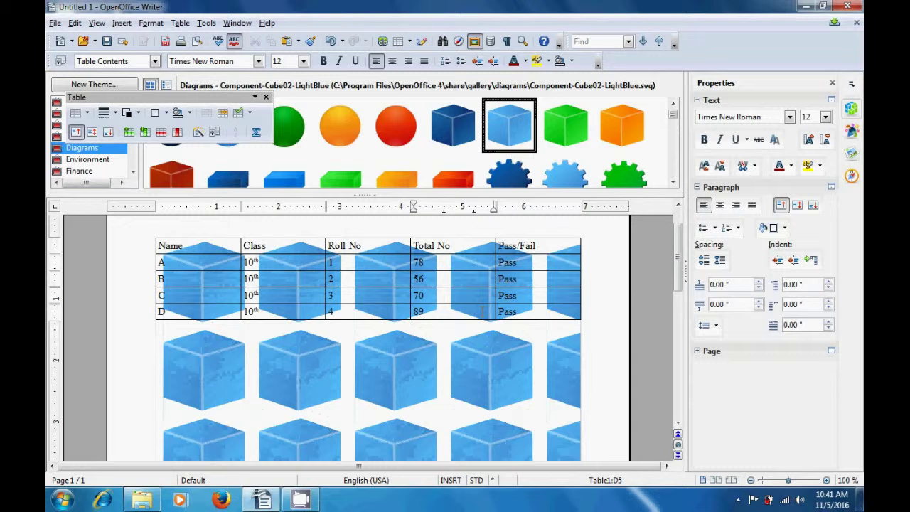
key(ctrl+z)
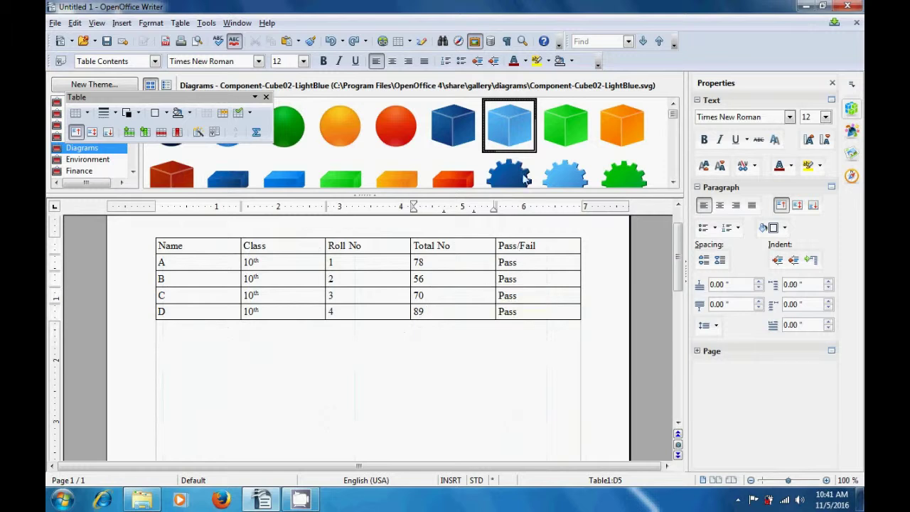
Apply the light-blue cube as the results table's own tiled background, leaving the page white
right_click(516, 140)
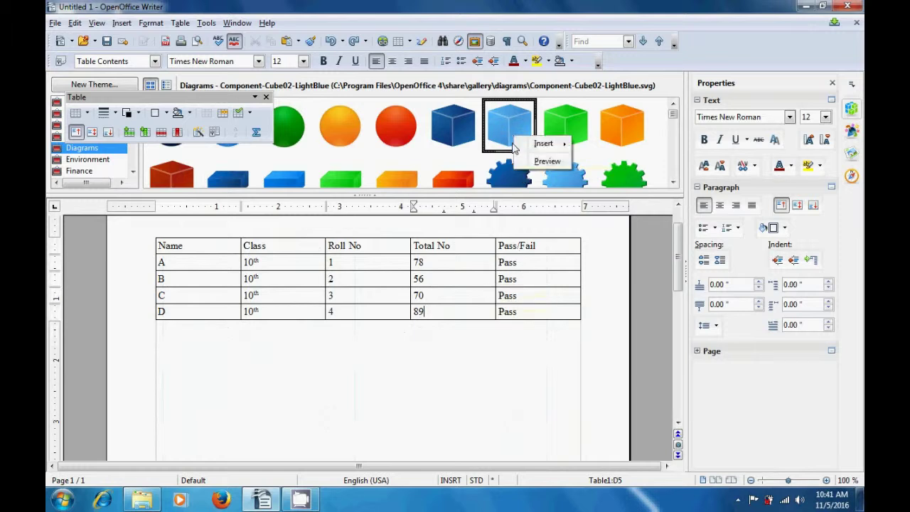
mouse_move(544, 144)
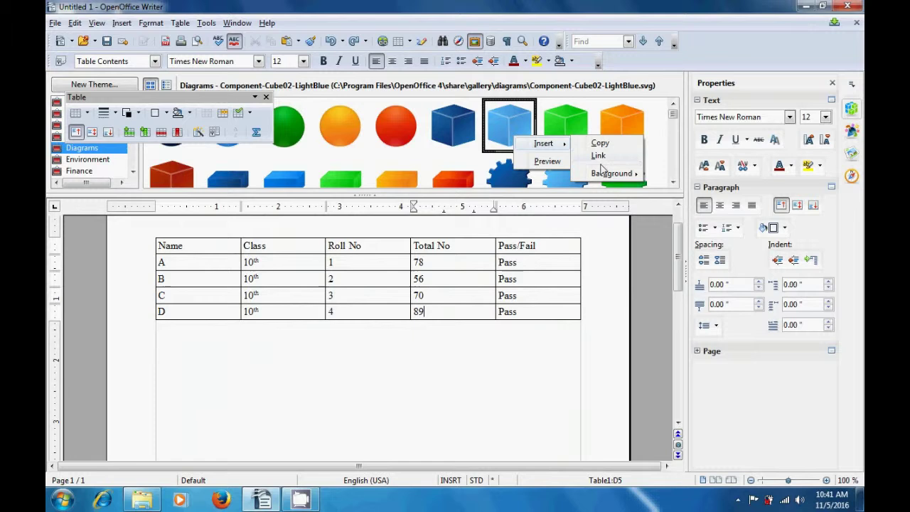
mouse_move(602, 173)
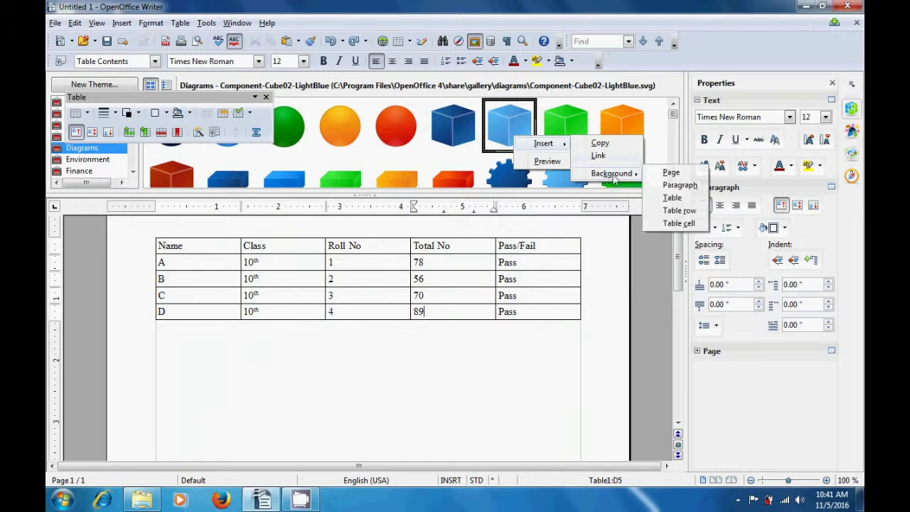
click(671, 198)
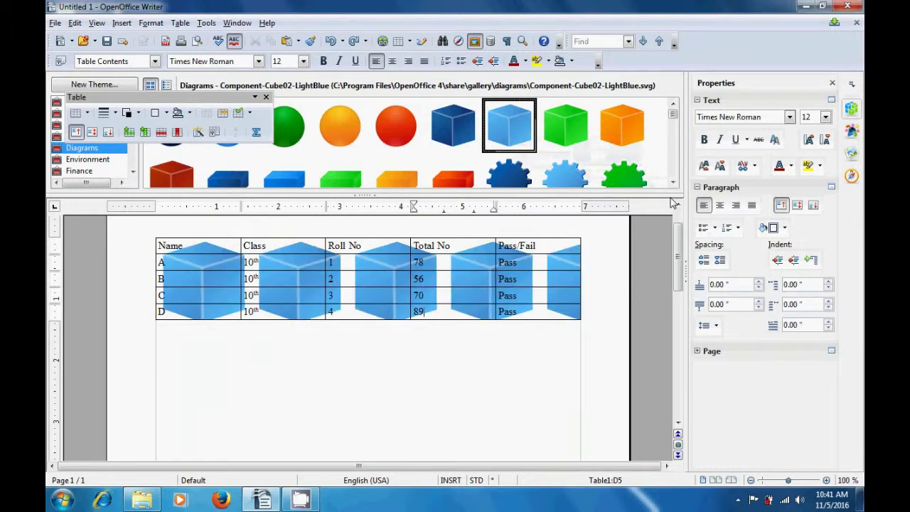
click(487, 347)
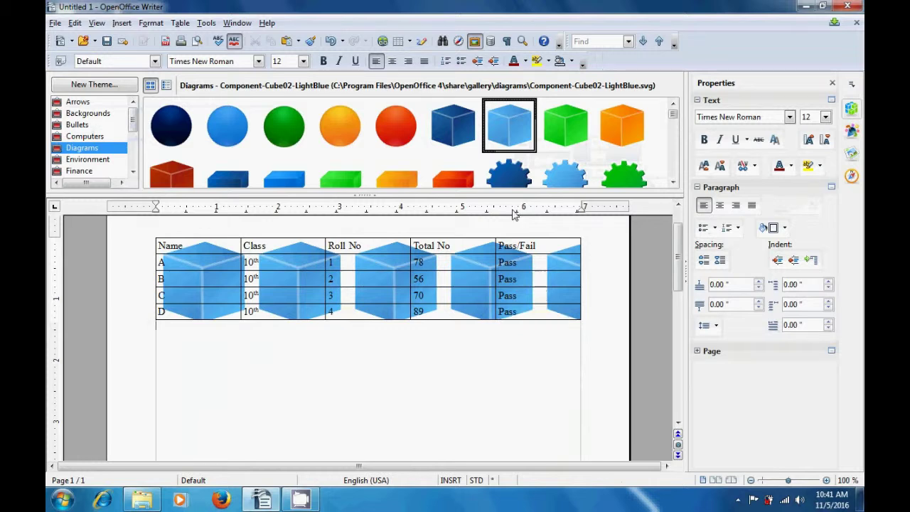
right_click(522, 141)
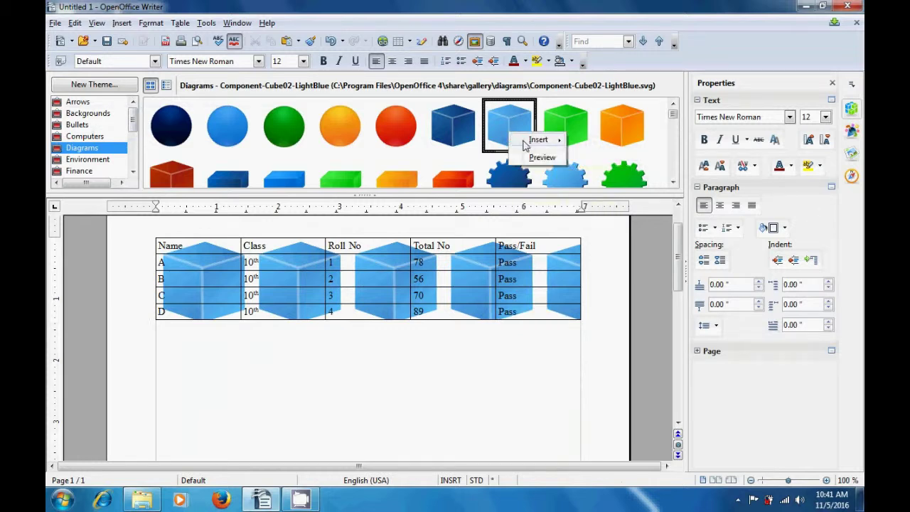
Insert a cube copy below the table, enlarge it to 1.97 × 1.59 inches, then cut it
mouse_move(544, 141)
click(593, 140)
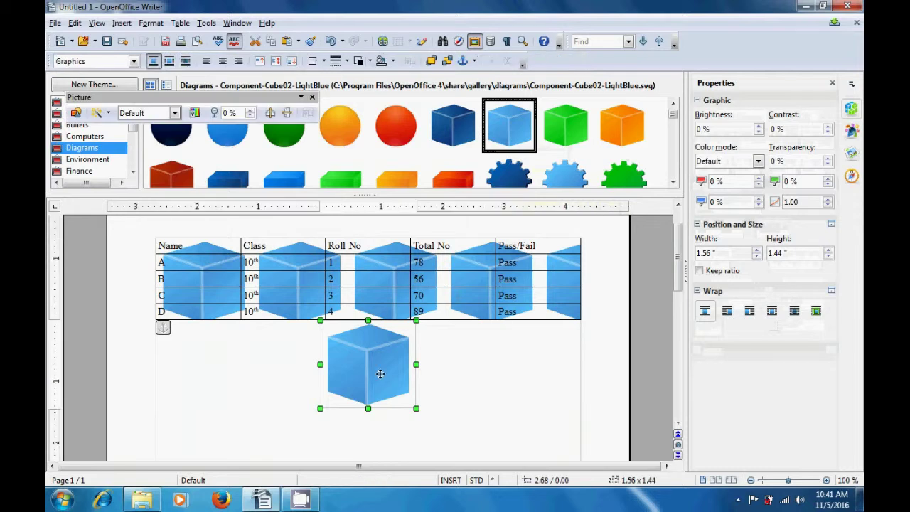
drag(372, 379, 396, 404)
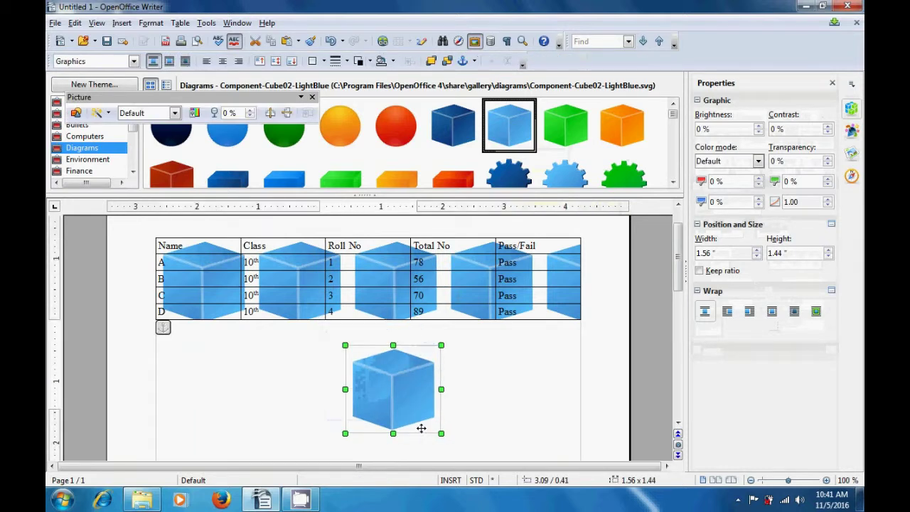
drag(441, 433, 467, 443)
click(297, 410)
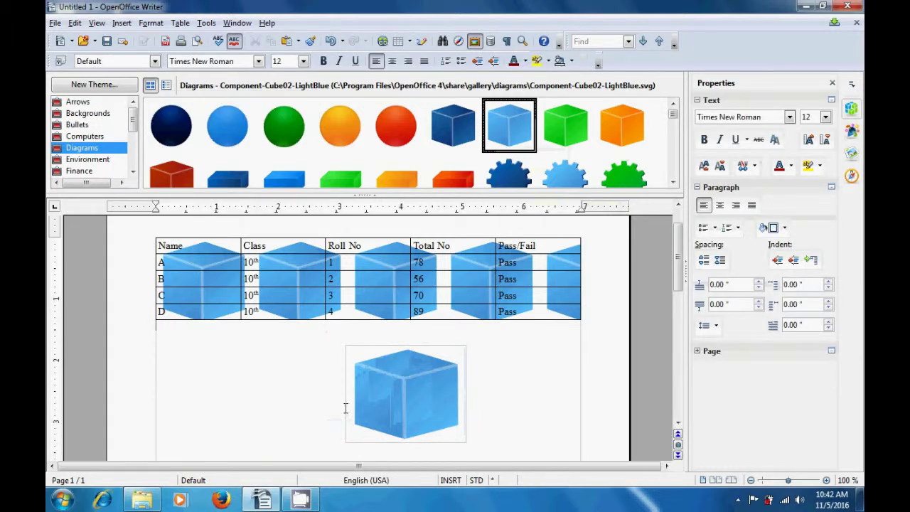
click(383, 396)
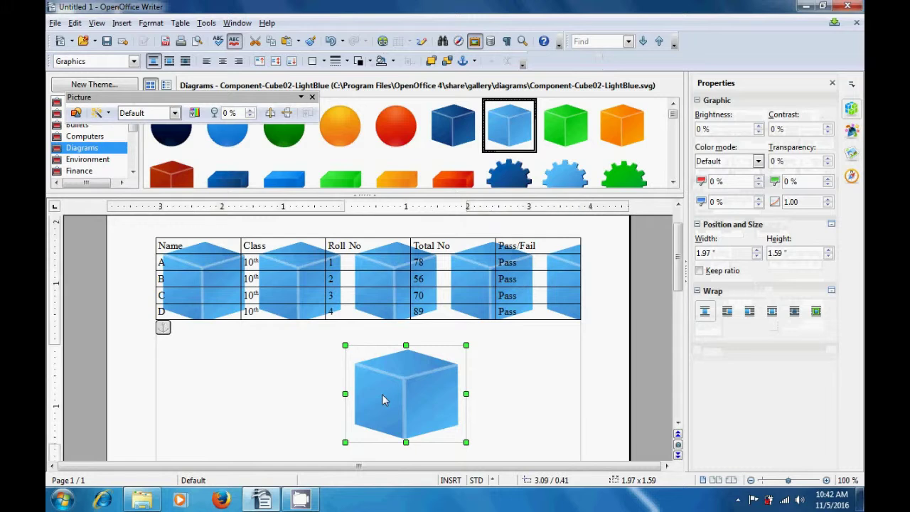
right_click(382, 395)
click(412, 354)
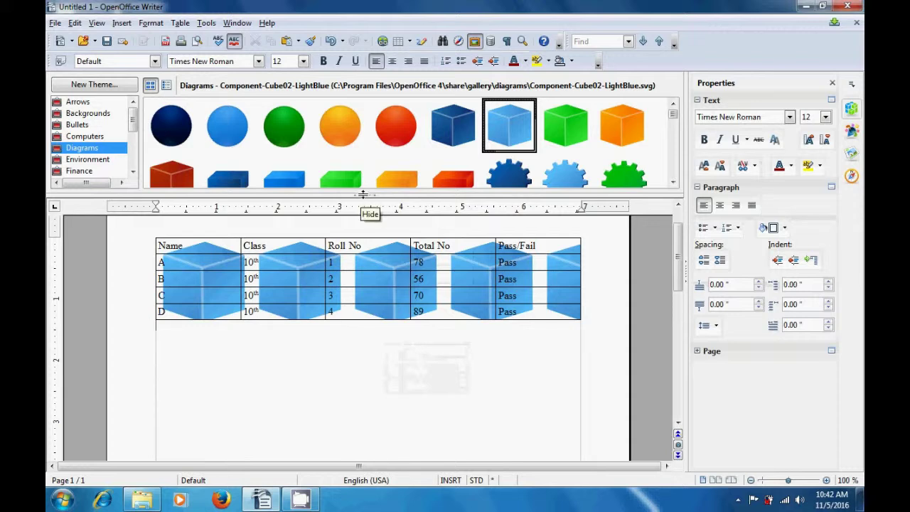
Hide the image gallery and create a new blank text document, Untitled 2
click(363, 193)
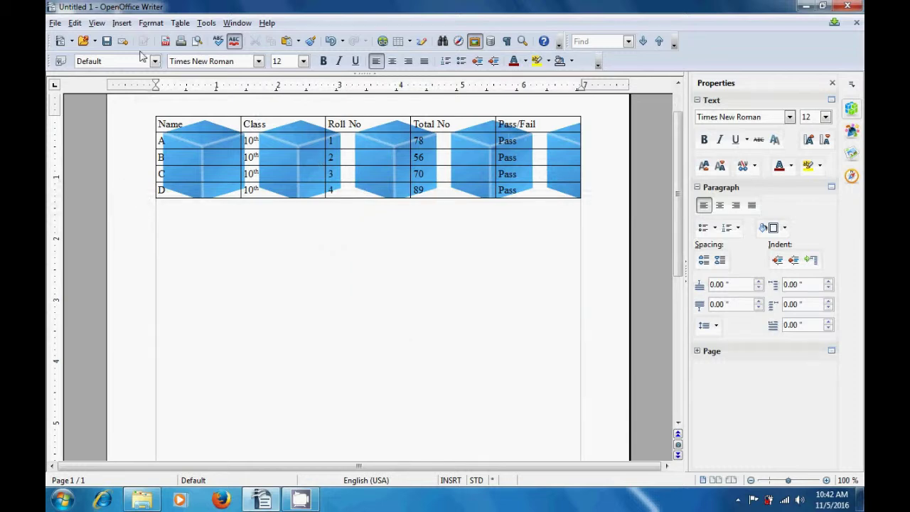
click(55, 24)
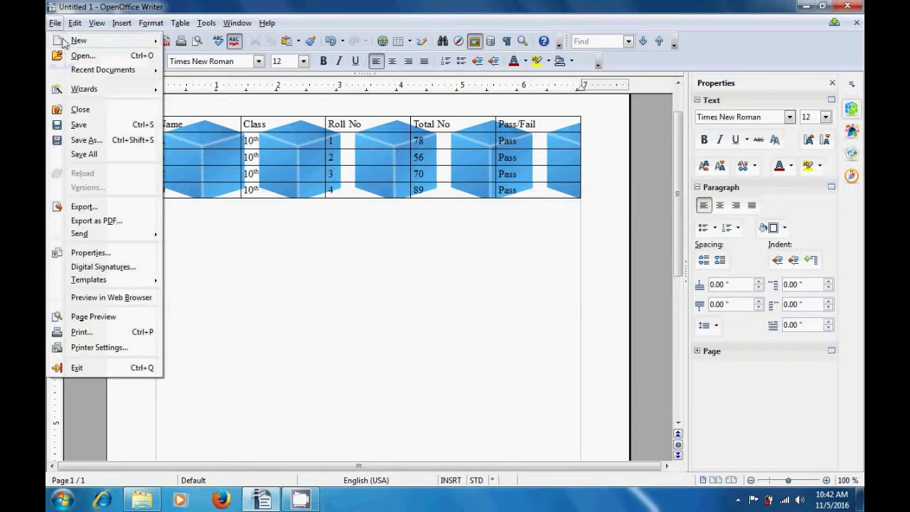
mouse_move(65, 42)
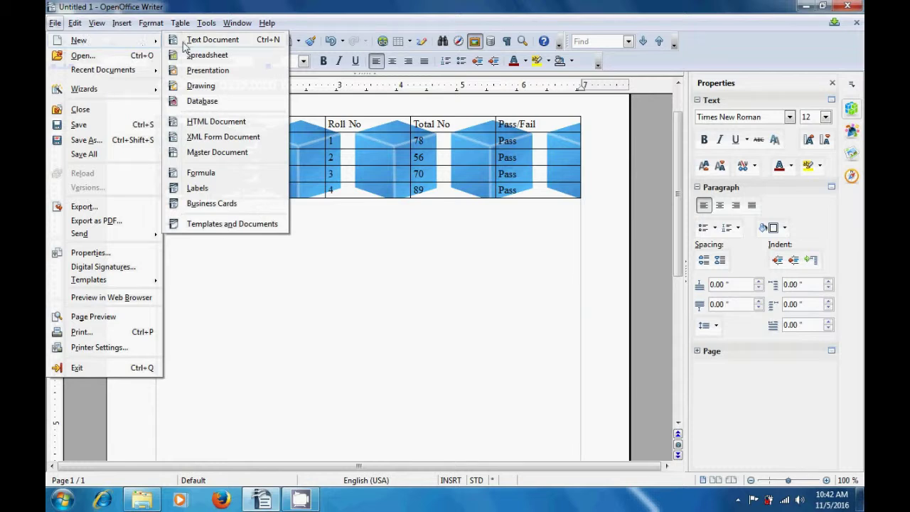
click(189, 41)
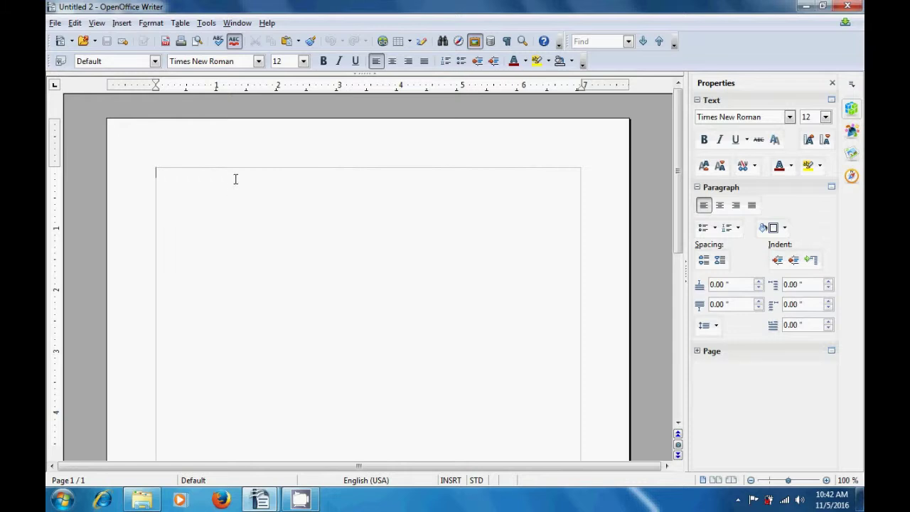
Paste the cut cube picture into Untitled 2 and deselect it
click(289, 41)
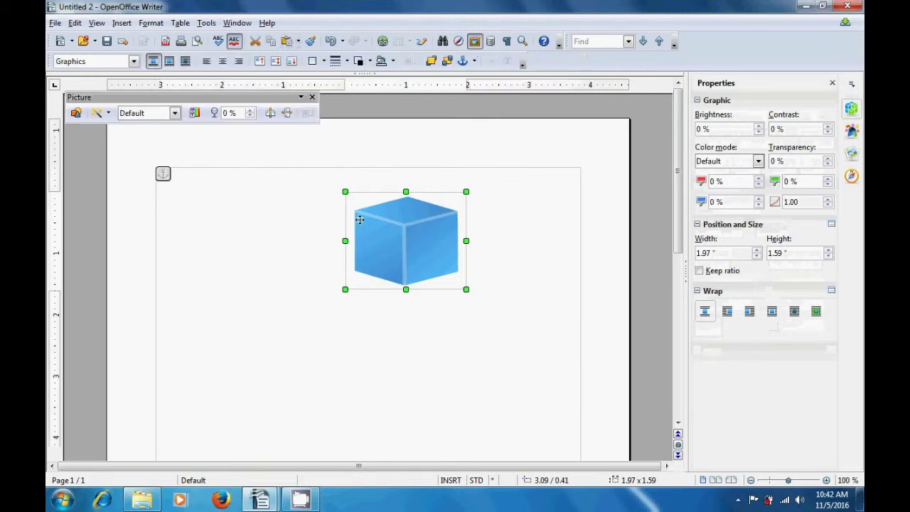
click(292, 236)
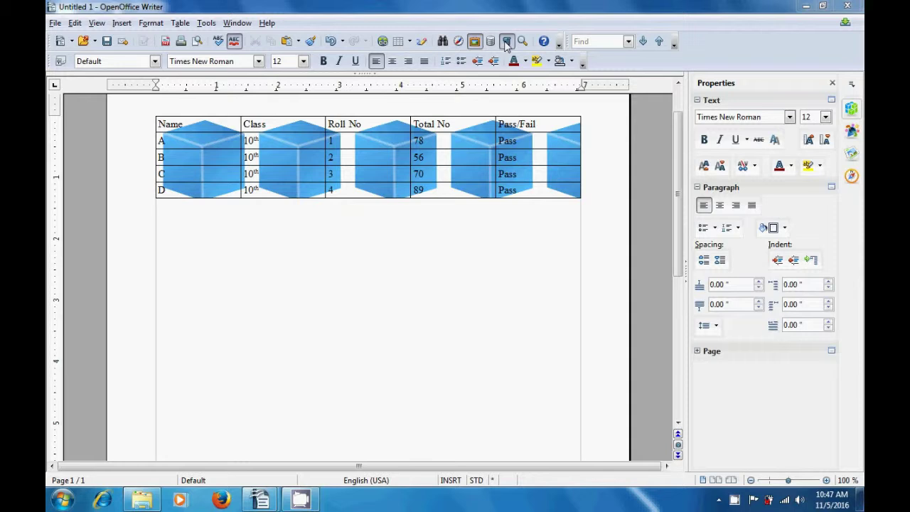
With formatting marks shown, add empty paragraphs below the results table, then hide the marks
click(506, 42)
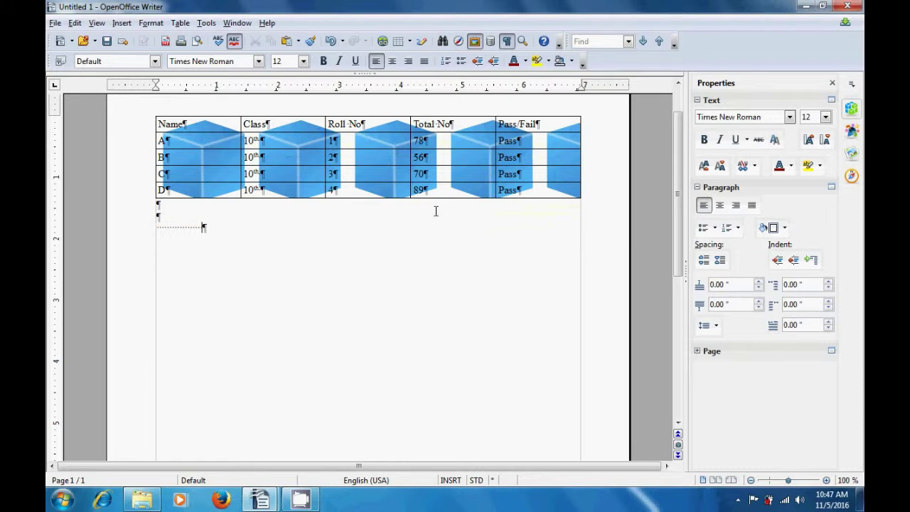
key(Return)
key(Return)
key(Return)
key(Return)
key(Return)
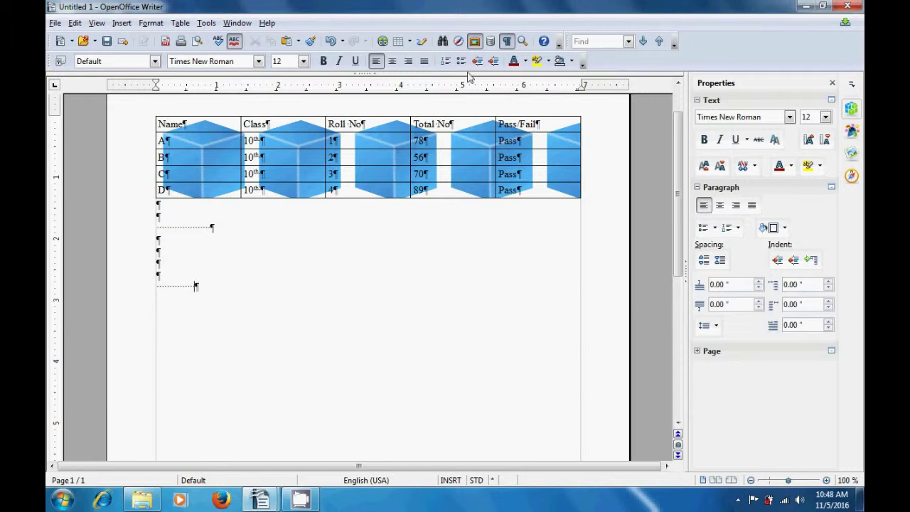
click(507, 43)
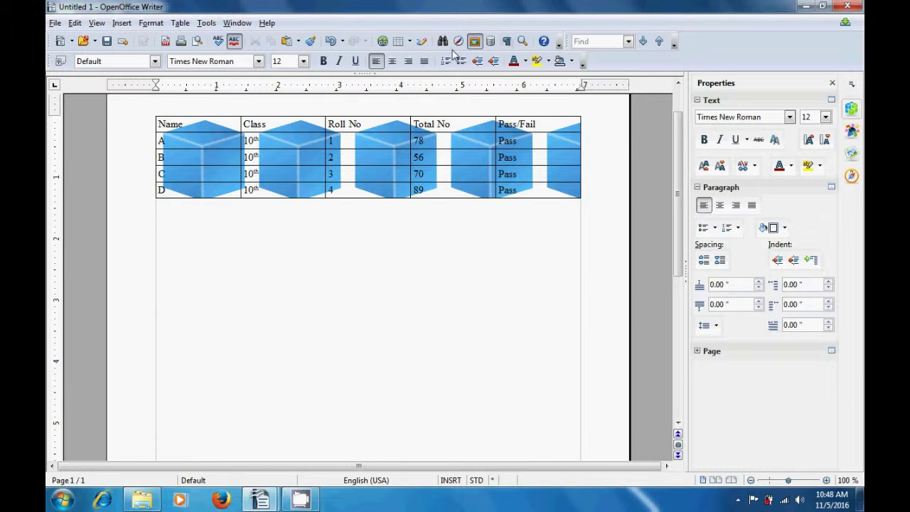
click(345, 141)
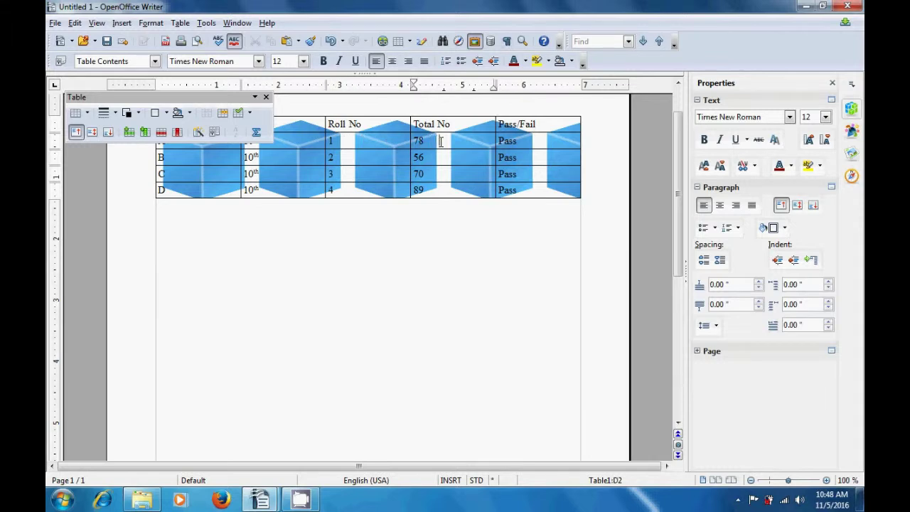
key(Return)
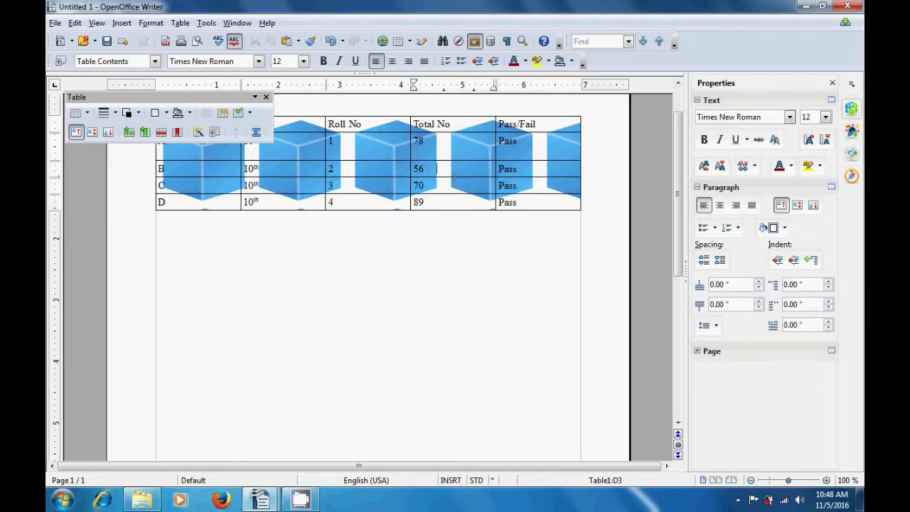
key(Return)
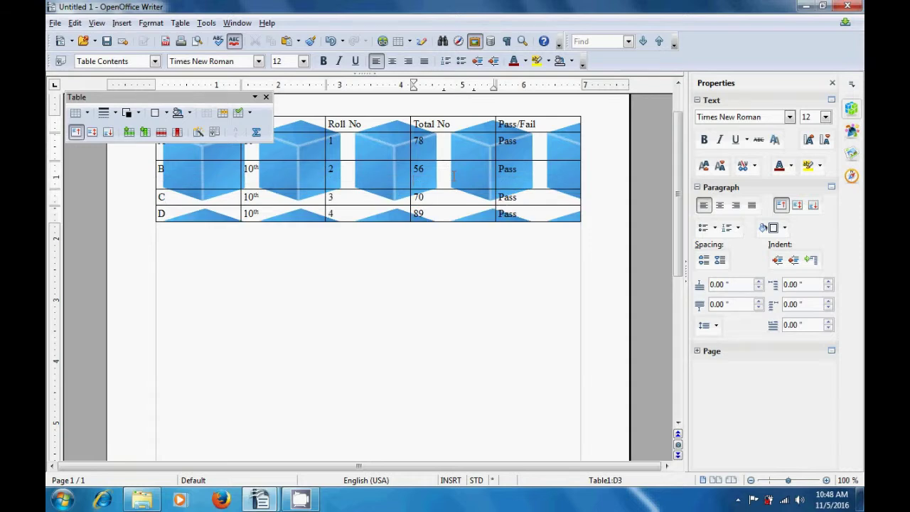
click(396, 264)
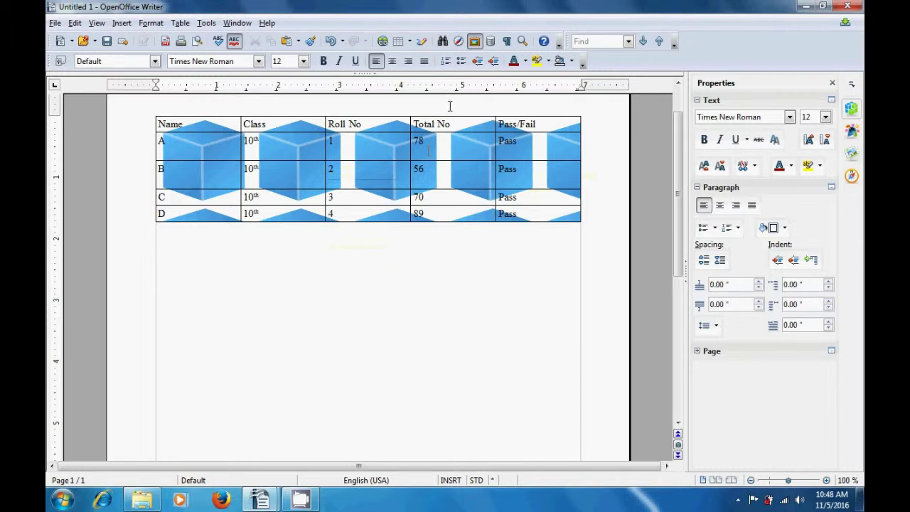
Turn on Nonprinting Characters to display formatting marks in the results document
click(508, 42)
In Zoom & View Layout, choose Variable and raise the zoom factor to 400 %
click(523, 42)
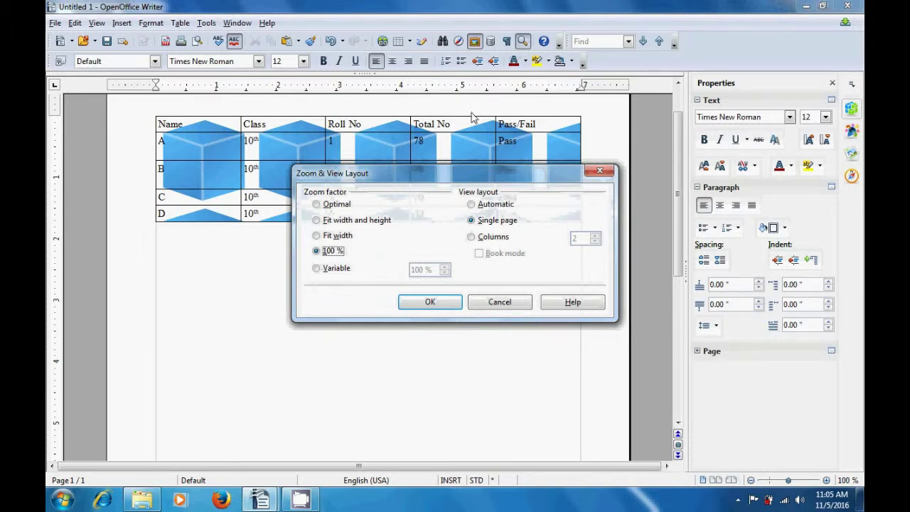
click(316, 269)
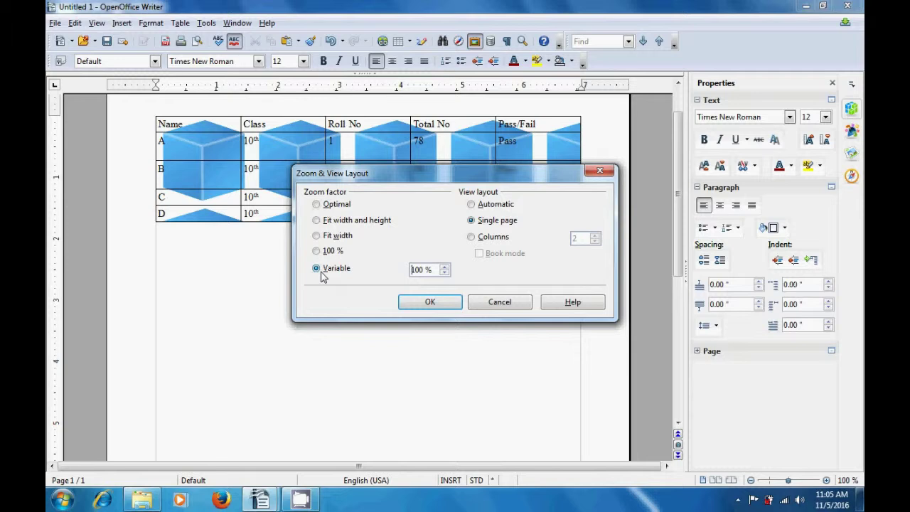
click(443, 267)
click(444, 267)
click(444, 268)
click(444, 270)
click(444, 269)
drag(444, 269, 443, 271)
Apply the 400 % zoom and scroll across the enlarged results table's columns
click(427, 303)
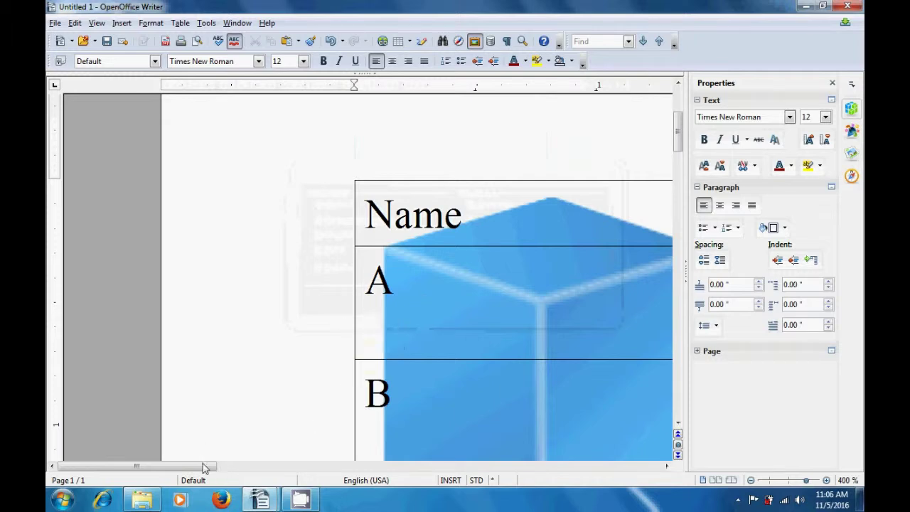
drag(205, 467, 600, 492)
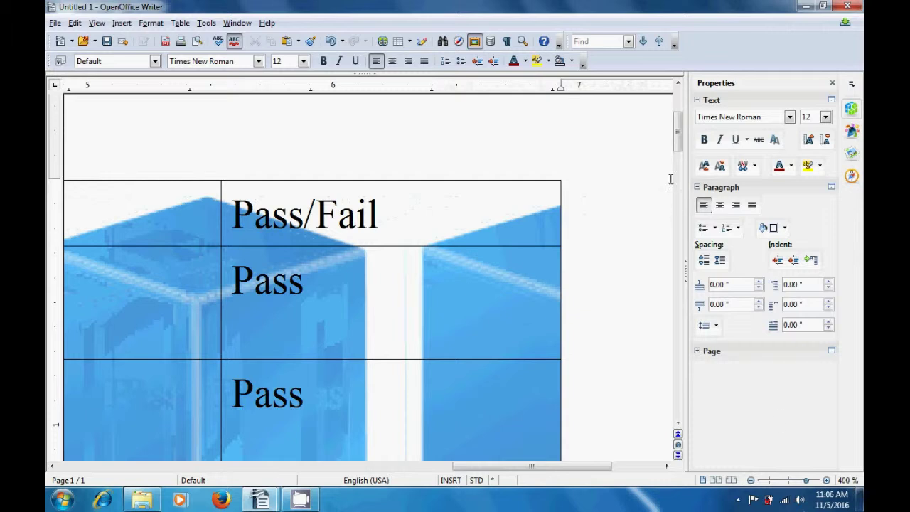
drag(678, 146, 684, 150)
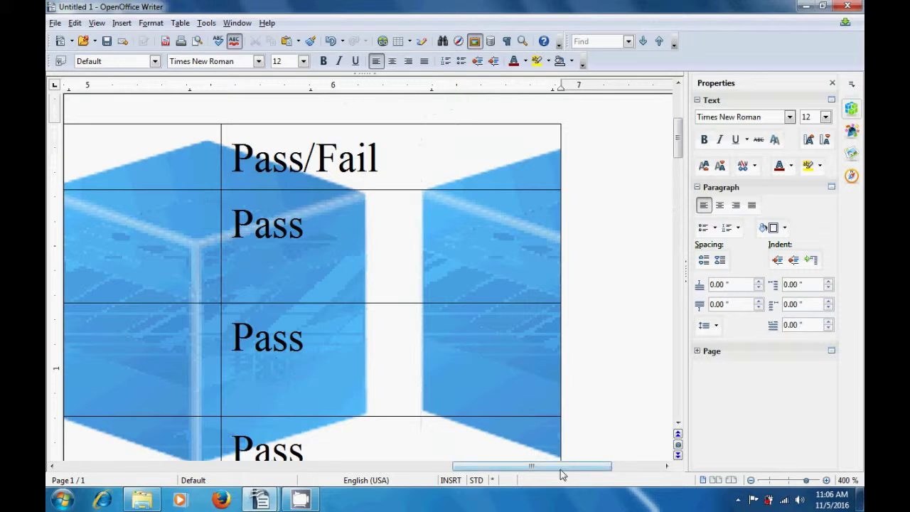
drag(558, 468, 376, 488)
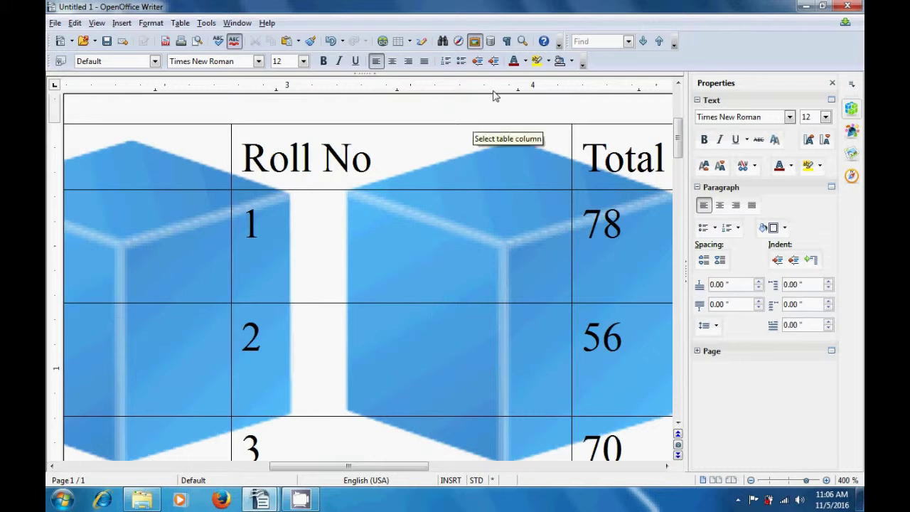
Set a variable zoom of 50 % to view the whole page
click(523, 42)
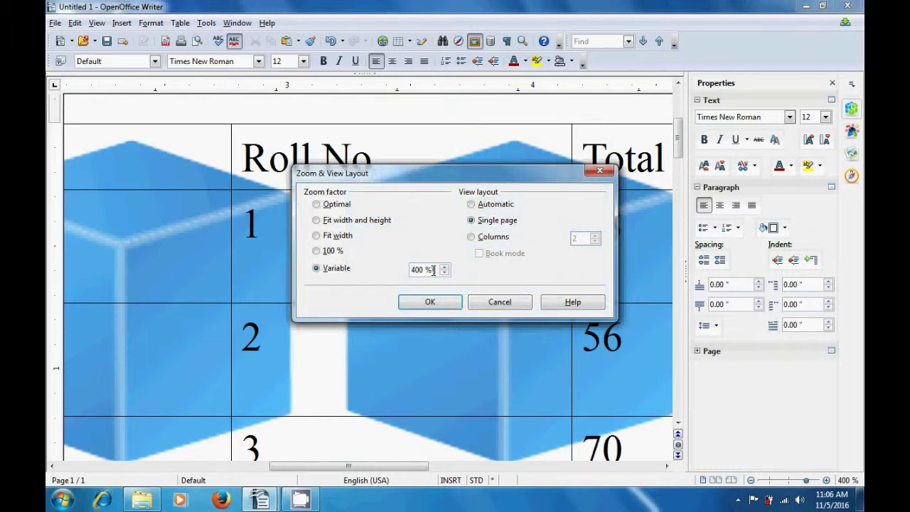
click(434, 271)
key(BackSpace)
key(BackSpace)
key(BackSpace)
key(BackSpace)
key(BackSpace)
text(50)
click(429, 303)
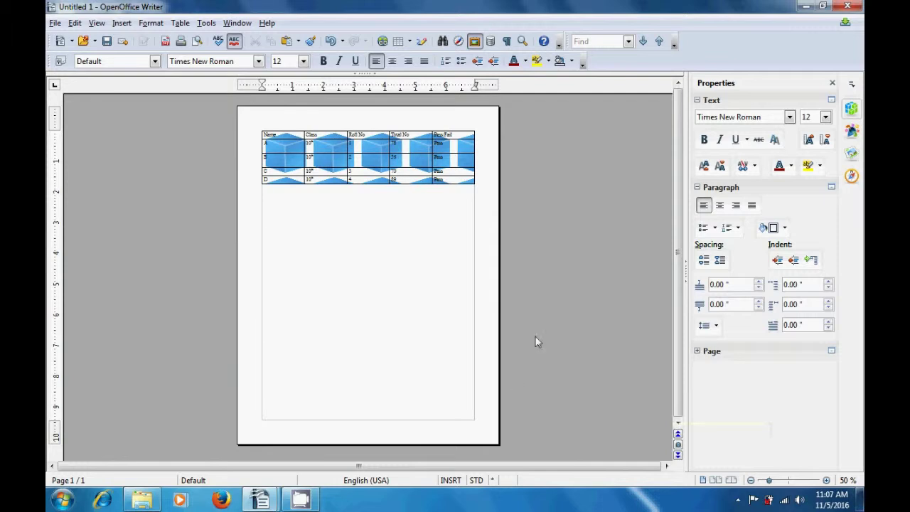
Return the zoom to the standard 100 %
click(527, 41)
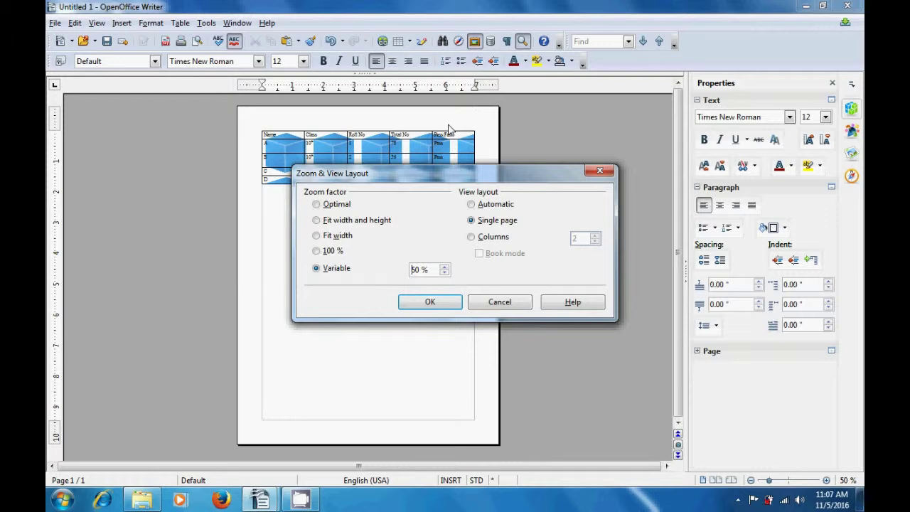
click(317, 252)
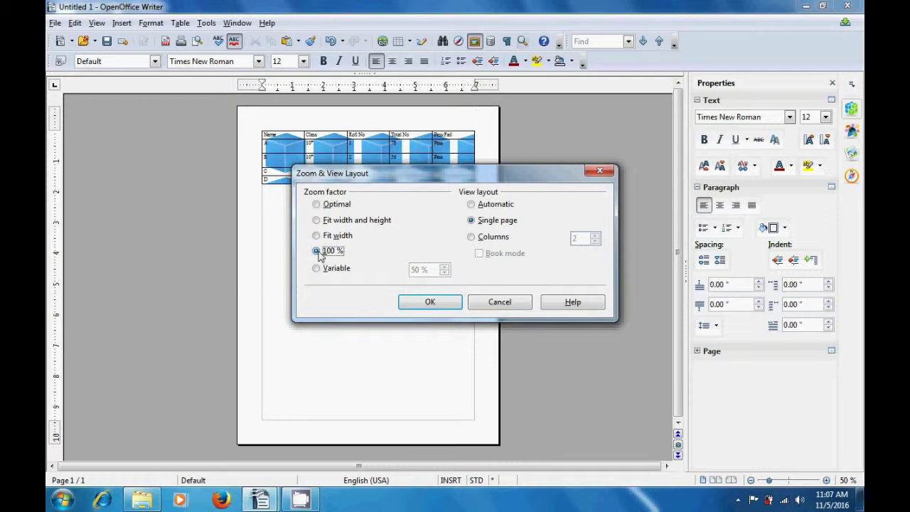
click(421, 307)
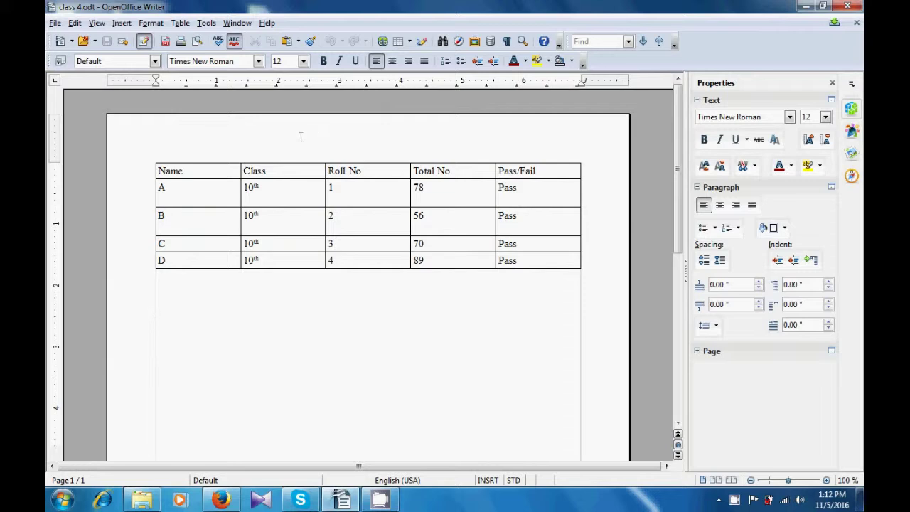
Start e-mailing class 4 as a PDF via File > Send > E-mail as PDF
click(55, 24)
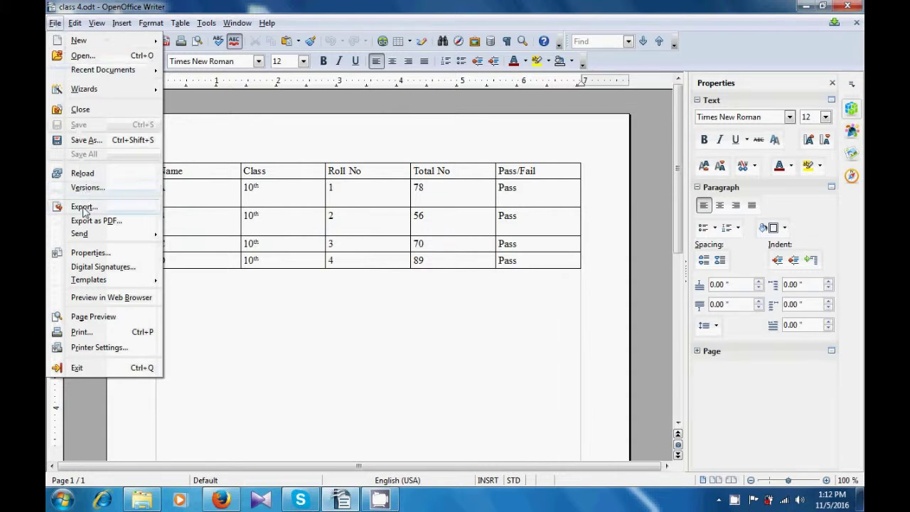
mouse_move(85, 237)
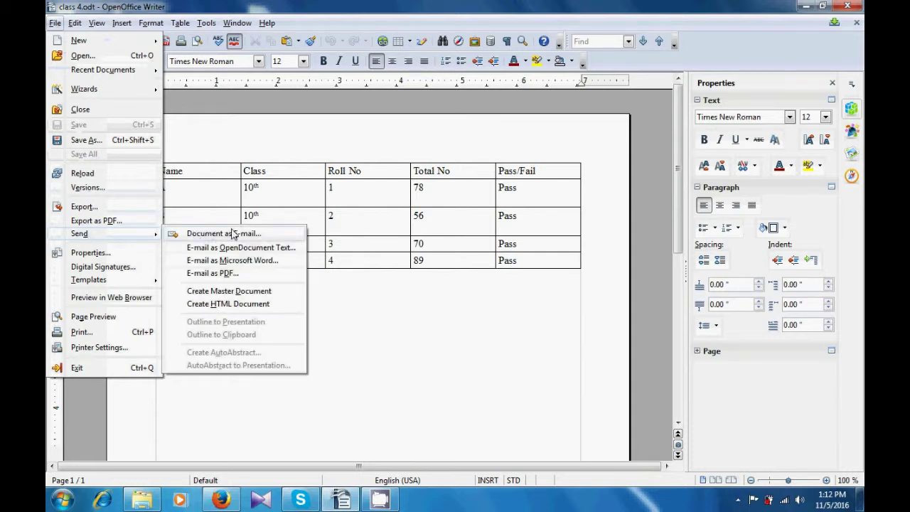
click(214, 275)
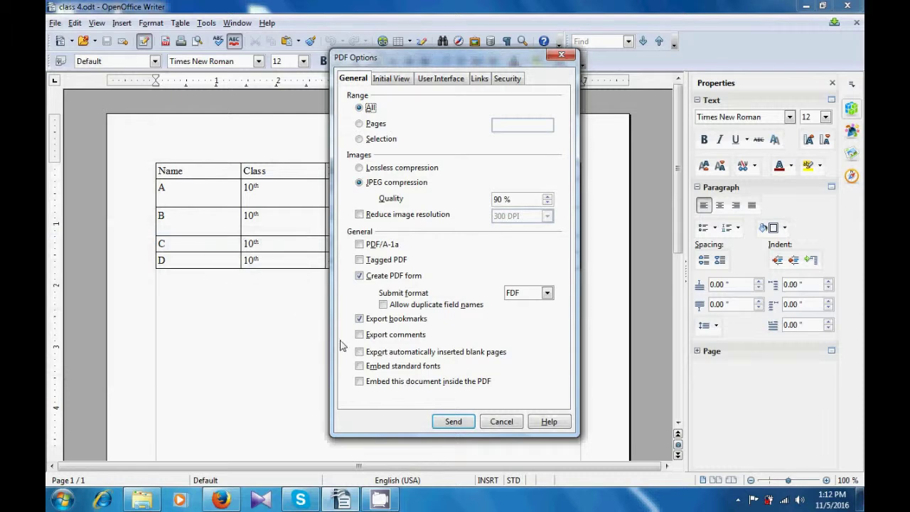
Create class 4.pdf, address the Outlook message to the recipient's e-mail, and send it
click(459, 425)
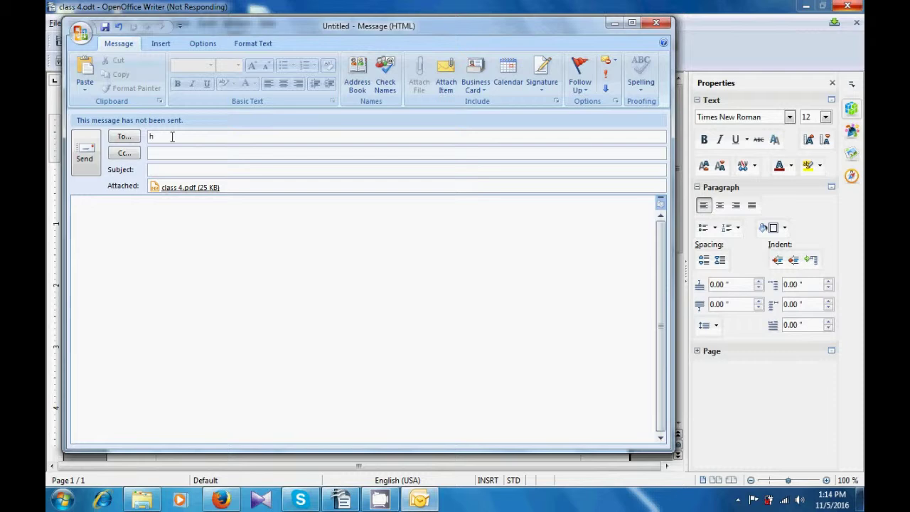
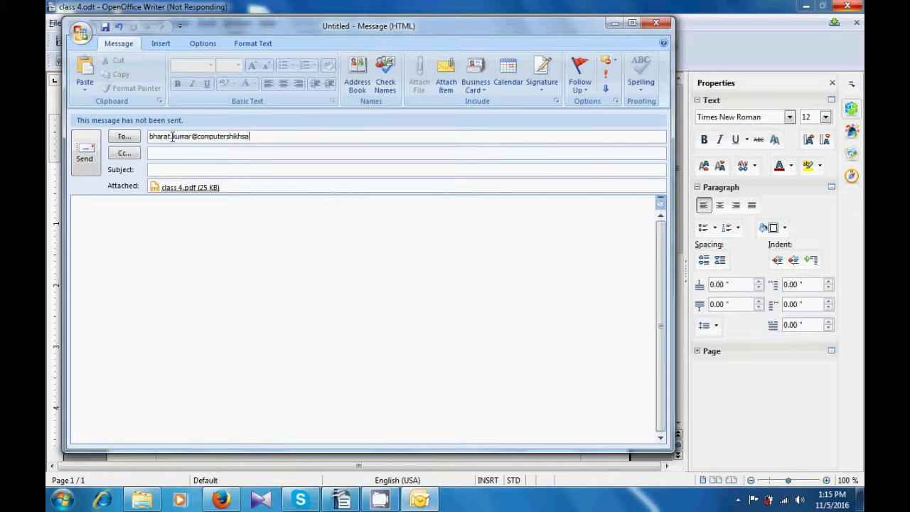
click(84, 158)
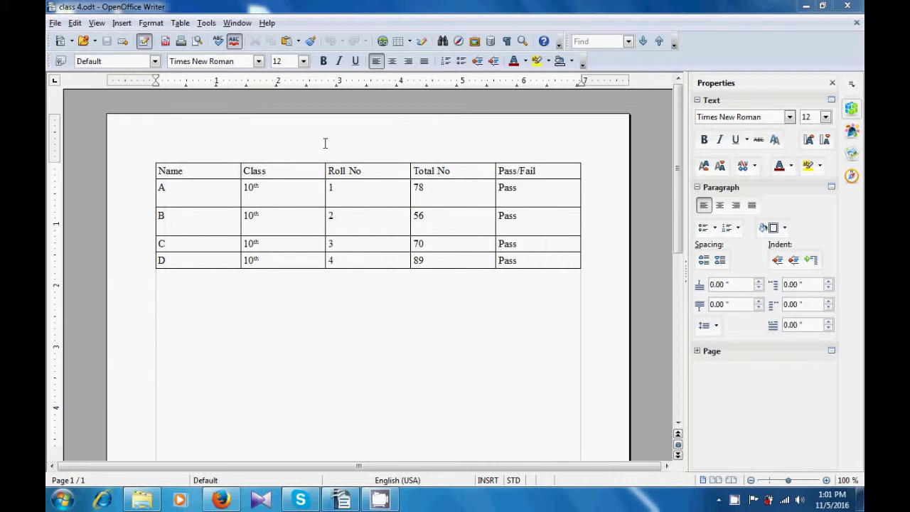
Open the File menu for the class 4 document
click(55, 23)
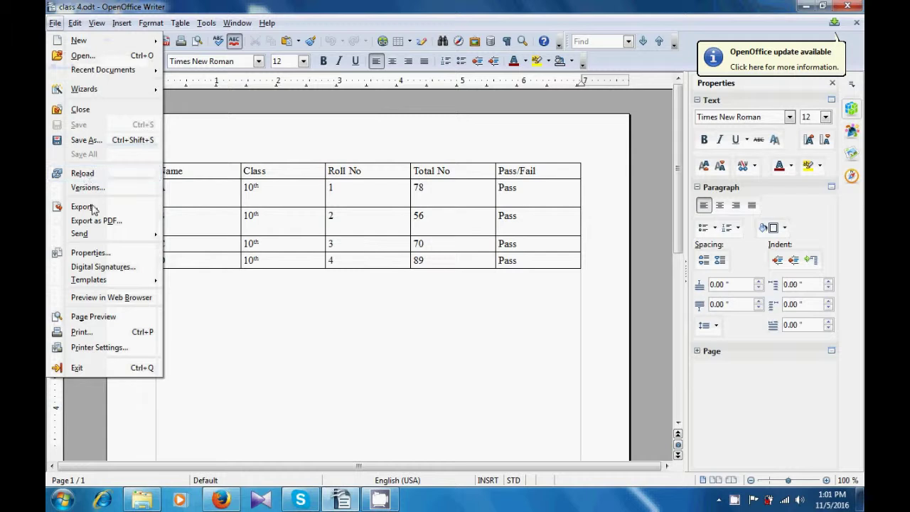
Save the student results document as a new 'computer Shiksha' template in My Templates
mouse_move(109, 286)
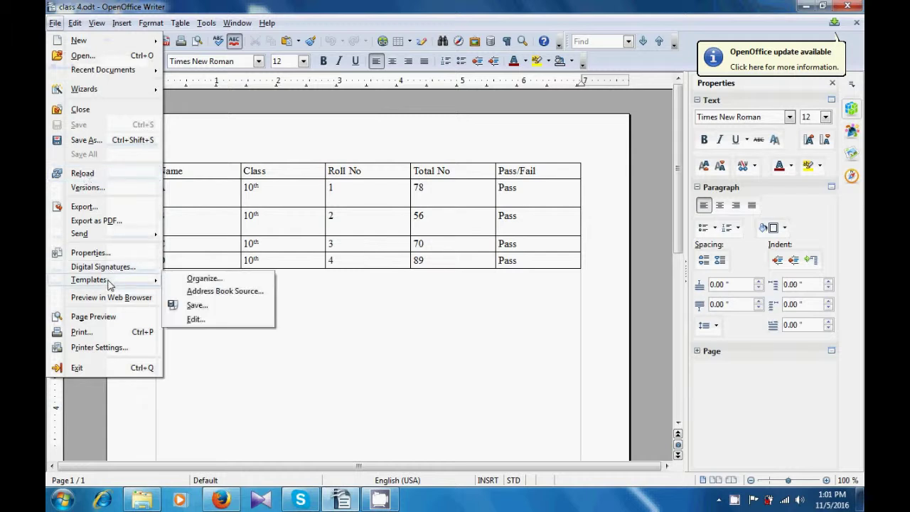
click(194, 305)
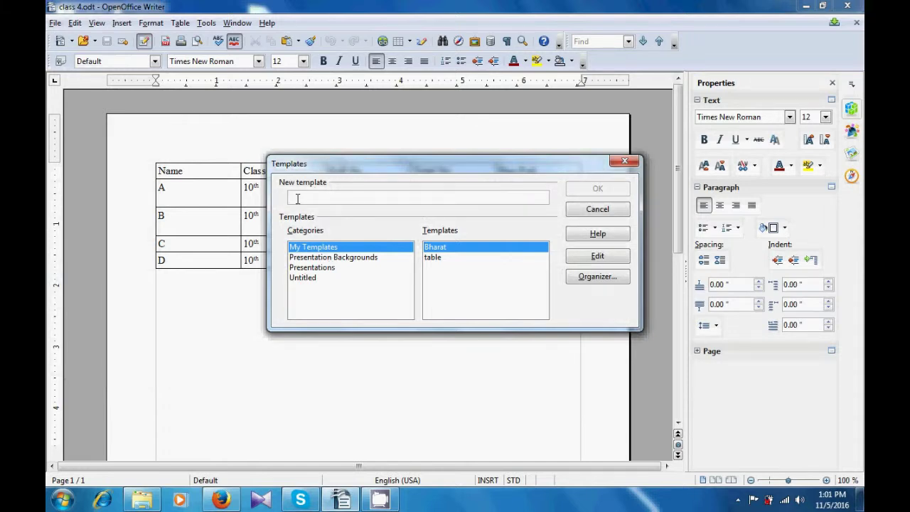
text(comp)
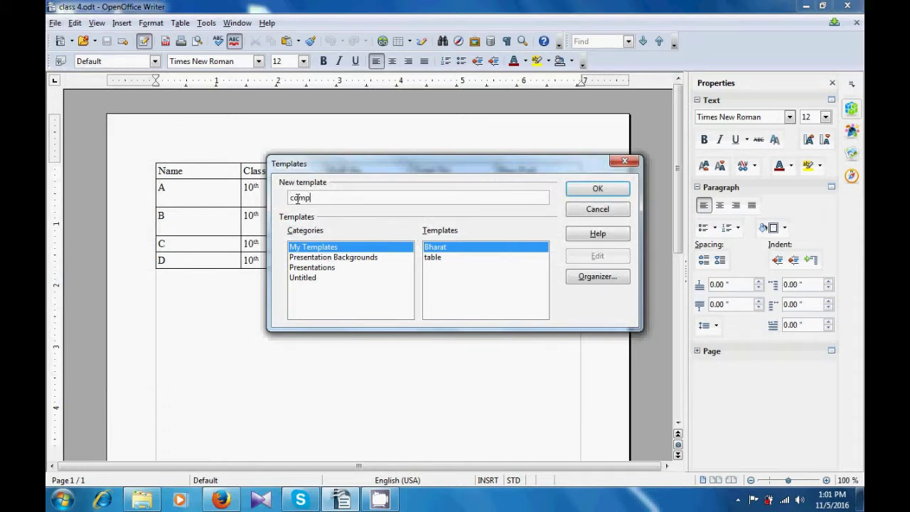
text(uter Shiksha)
click(583, 189)
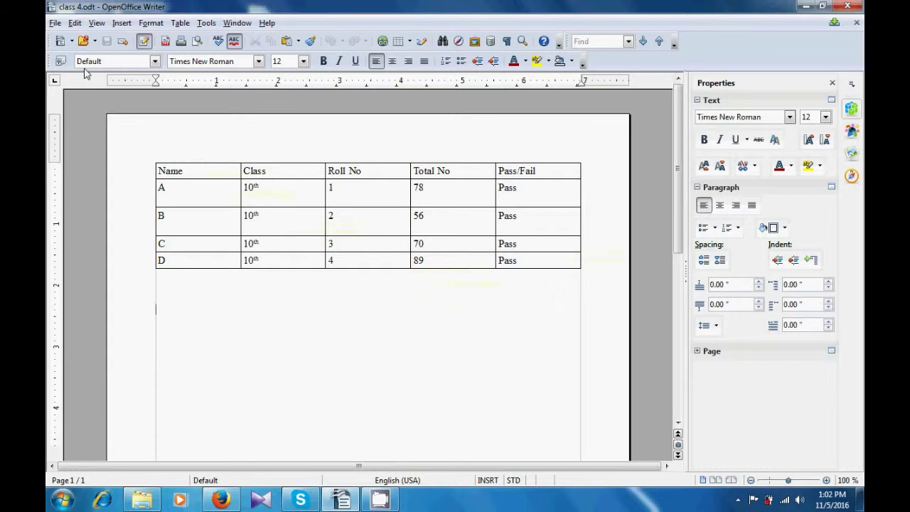
In Template Management, expand My Templates and export the computer Shiksha template
click(55, 24)
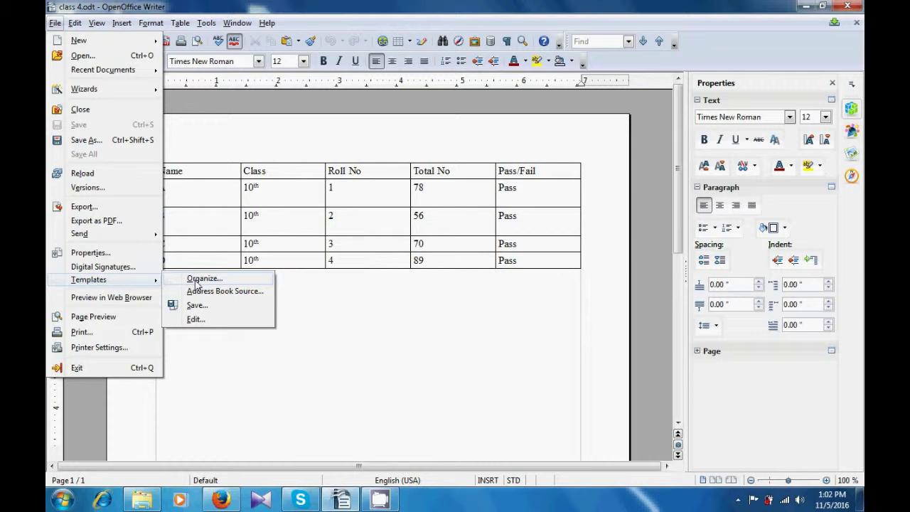
click(197, 281)
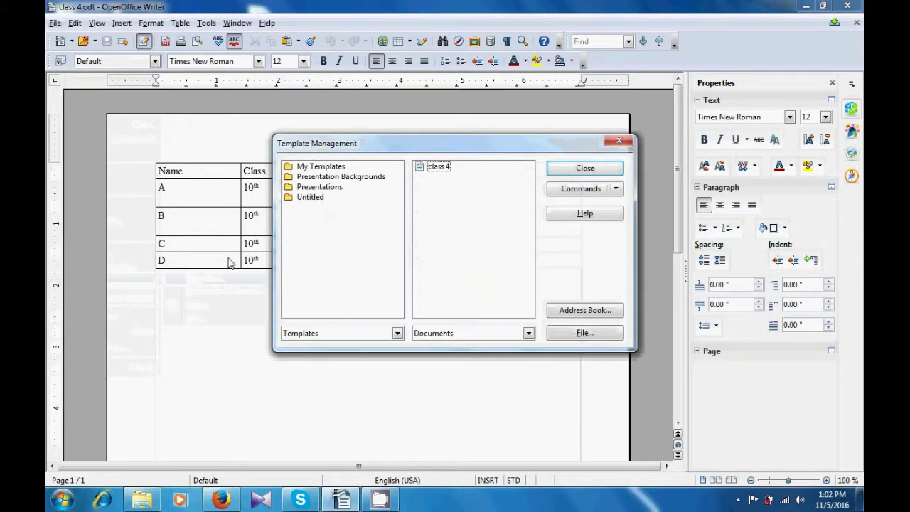
double_click(314, 167)
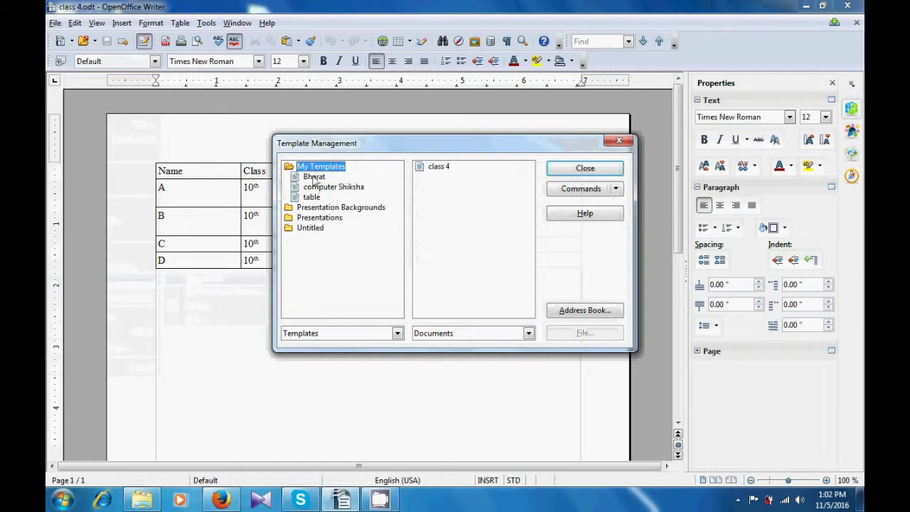
click(314, 188)
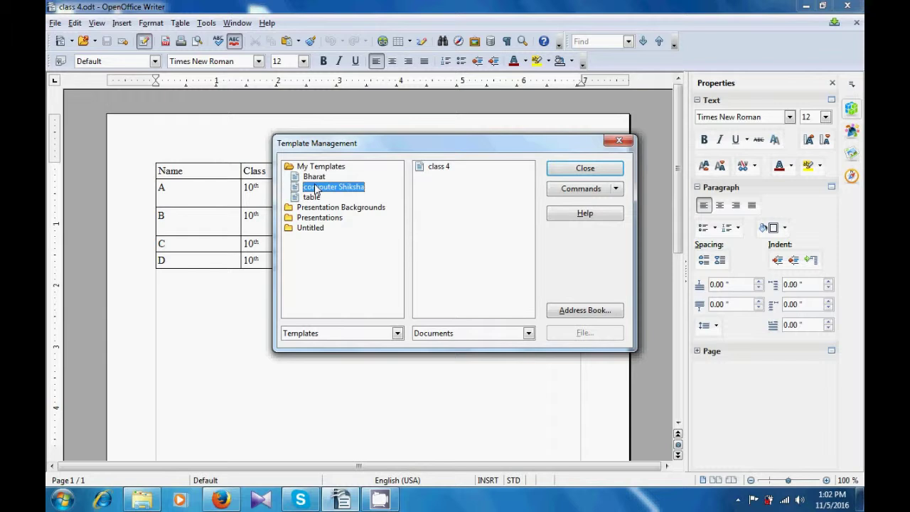
right_click(315, 189)
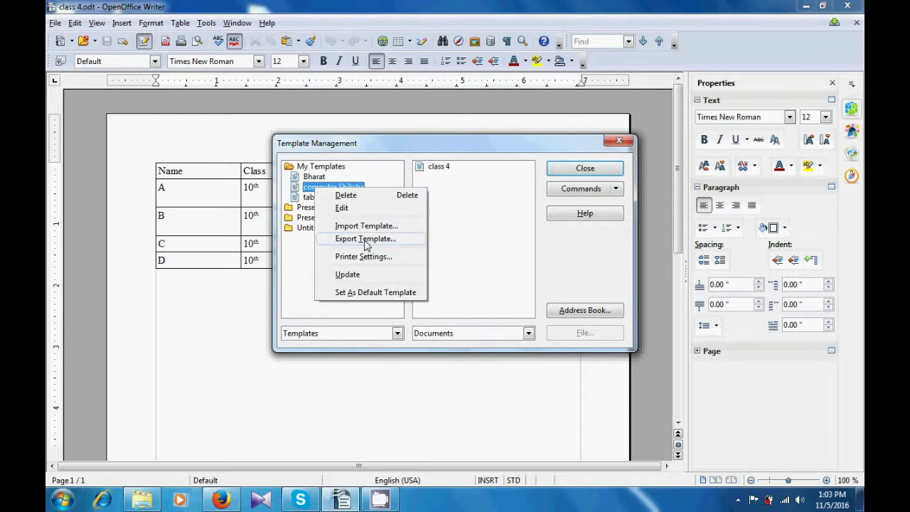
click(365, 239)
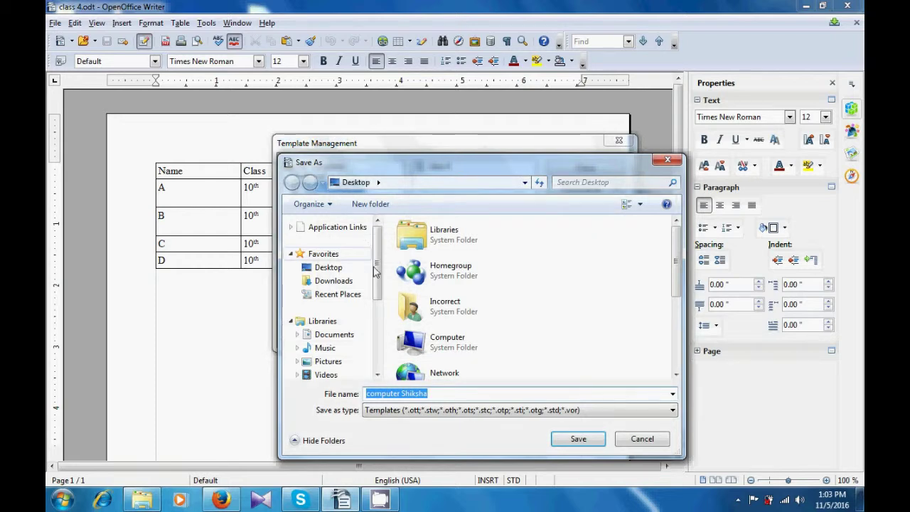
Edit the export file name, save the template file, and close Template Management
click(469, 393)
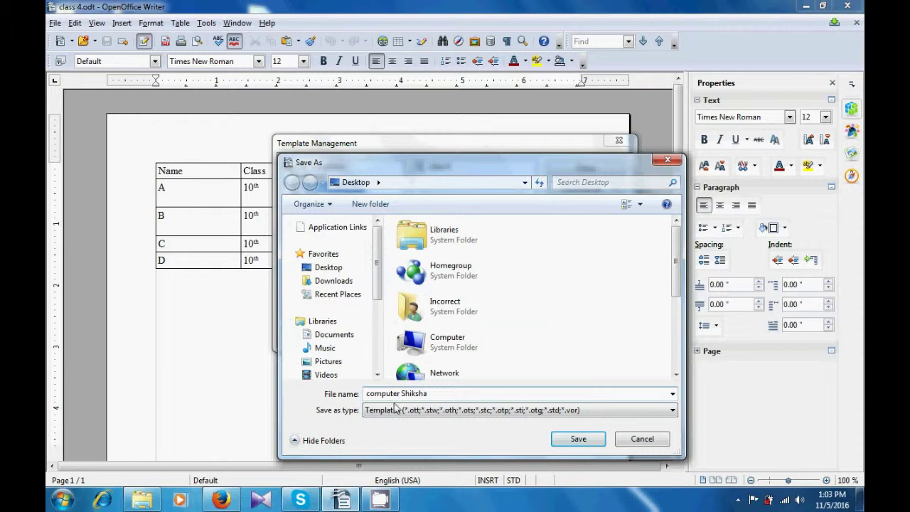
text(1)
key(BackSpace)
text(1)
click(579, 439)
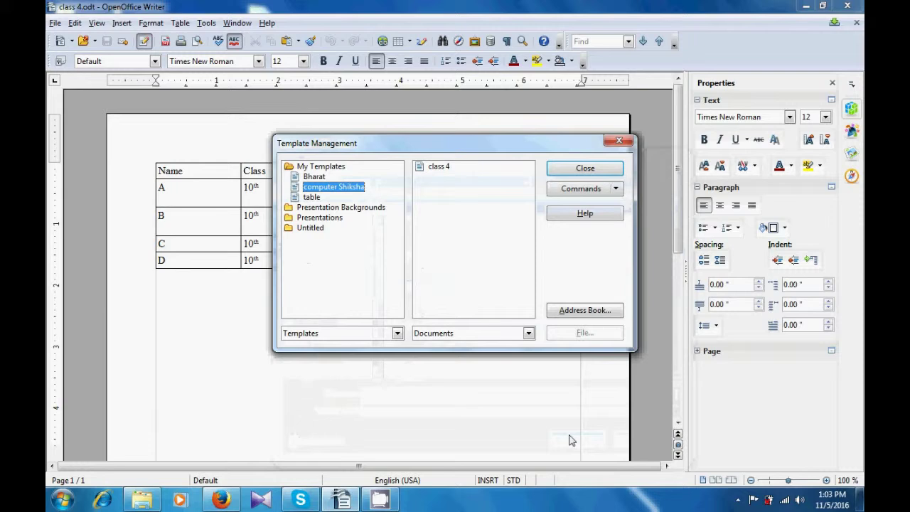
click(585, 169)
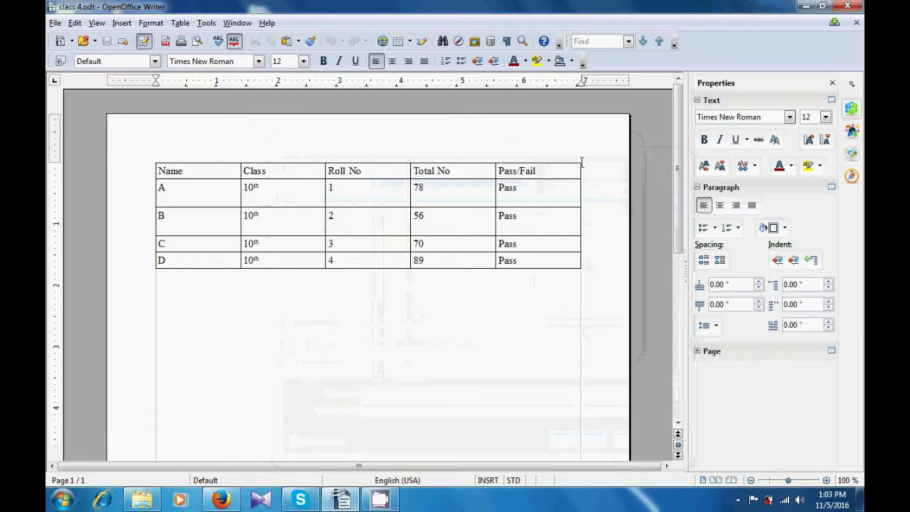
Close Writer and the folder window, then open the desktop computer Shiksha template as a new document
click(847, 7)
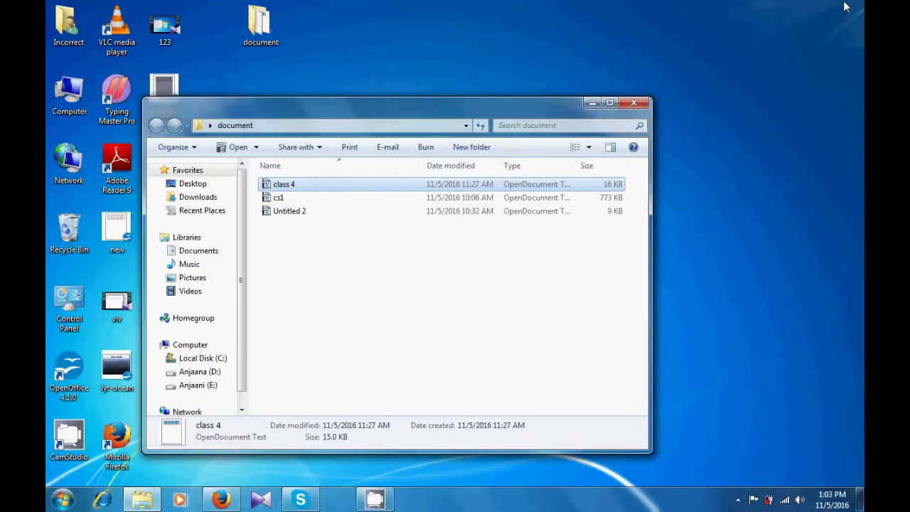
click(634, 104)
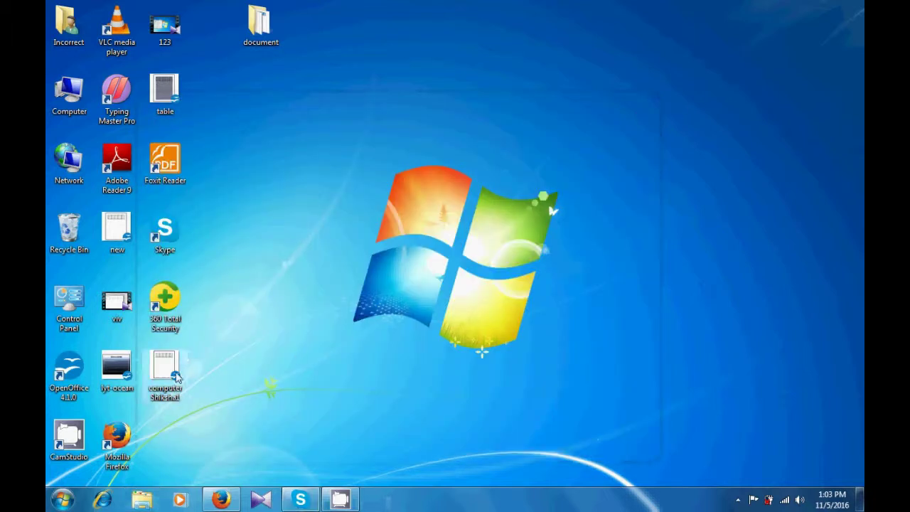
drag(296, 435, 164, 379)
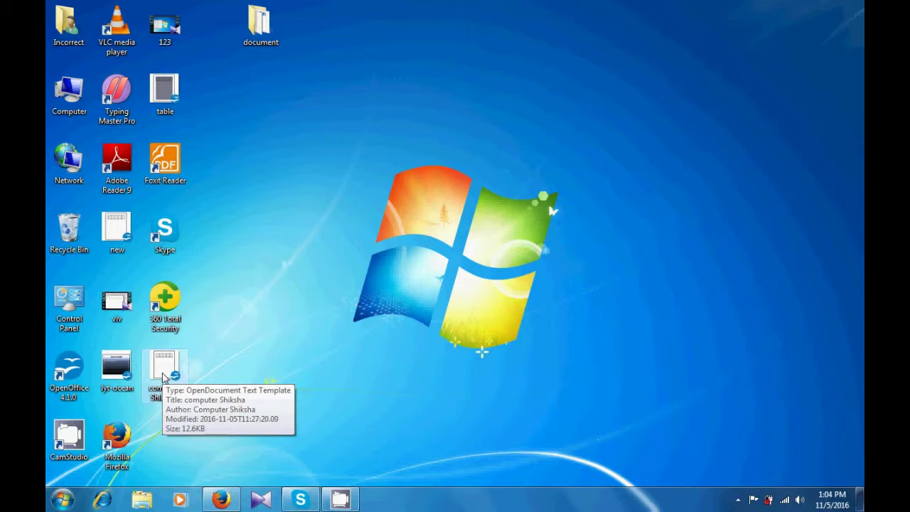
double_click(164, 376)
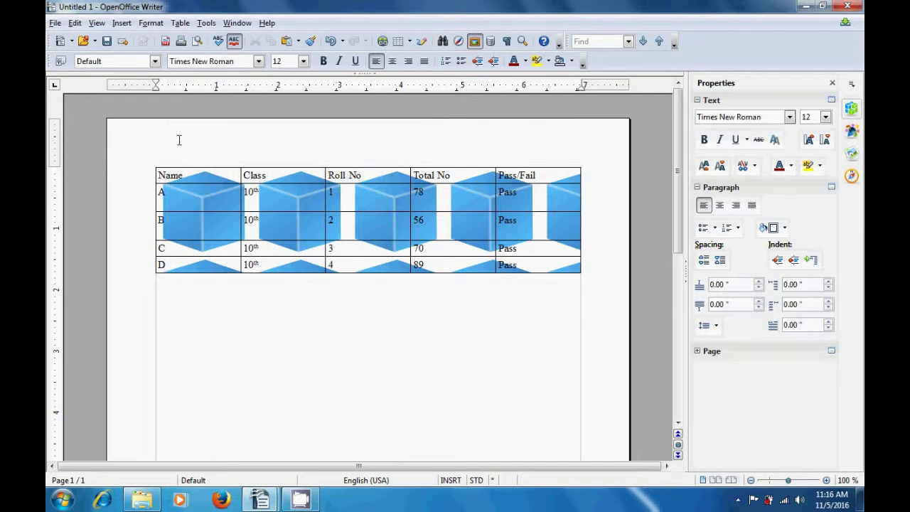
Preview the cube-background results table in a web browser from the File menu
click(58, 23)
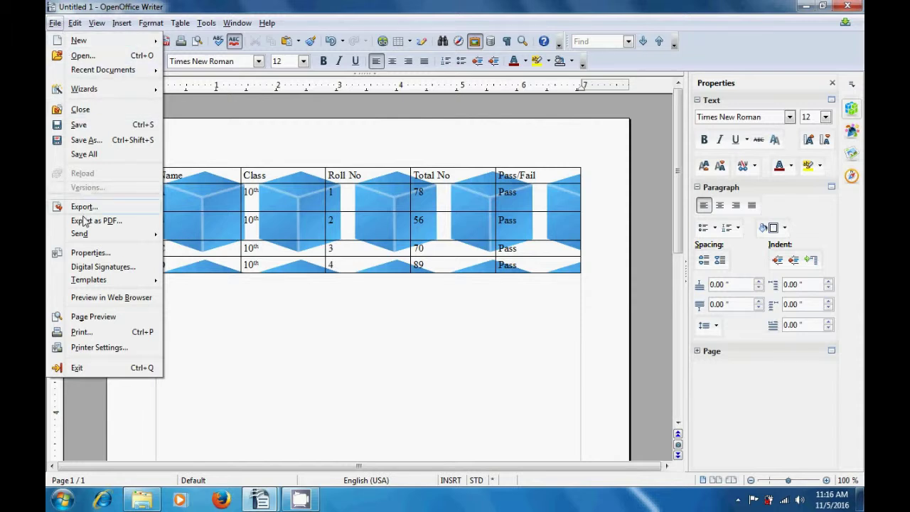
click(91, 298)
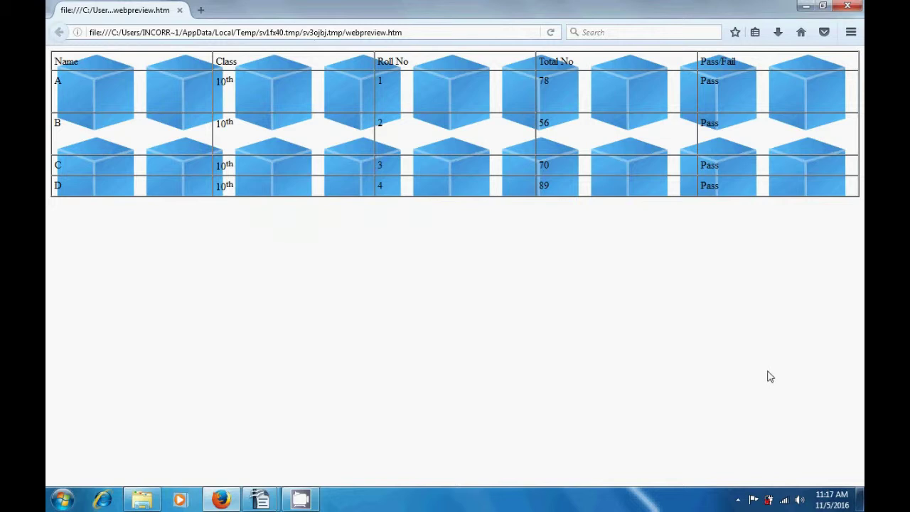
Close the Firefox preview of the results table and return to Writer
click(849, 6)
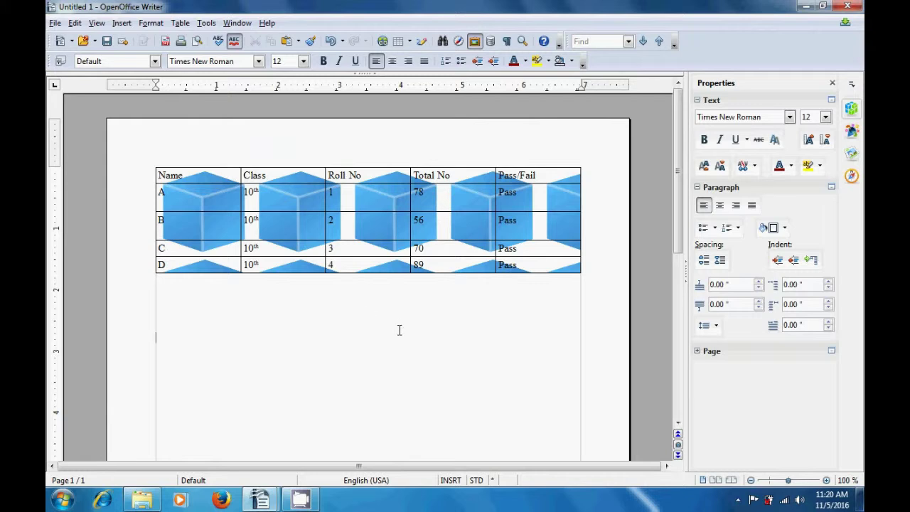
In Printer Settings, keep the HP Officejet 4300 Series printer and open its properties
click(54, 24)
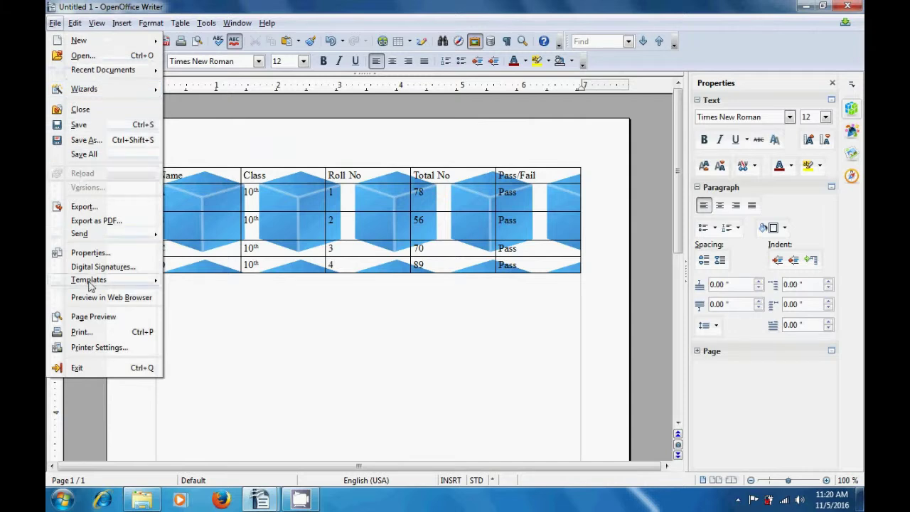
click(88, 347)
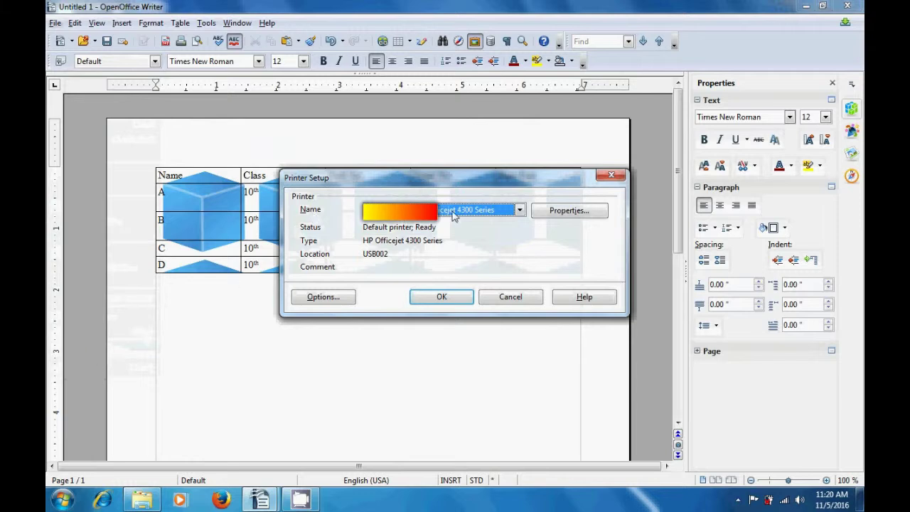
click(520, 210)
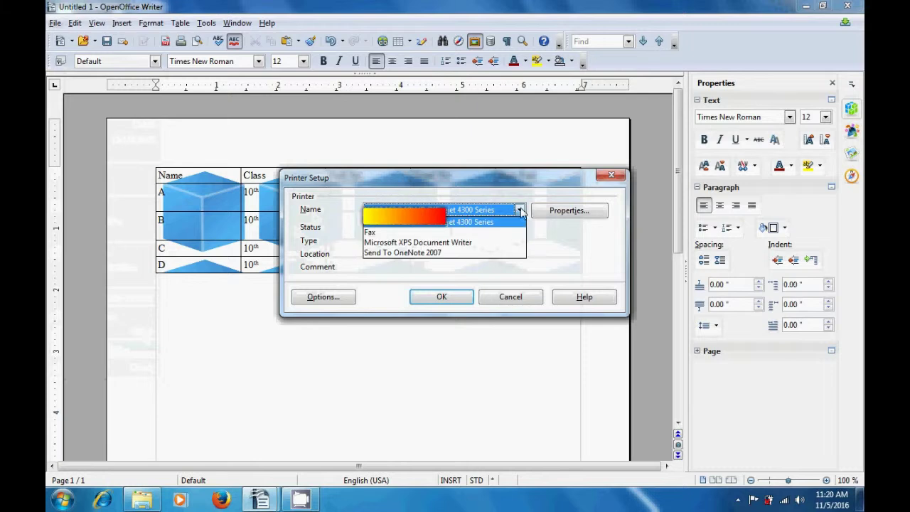
click(561, 252)
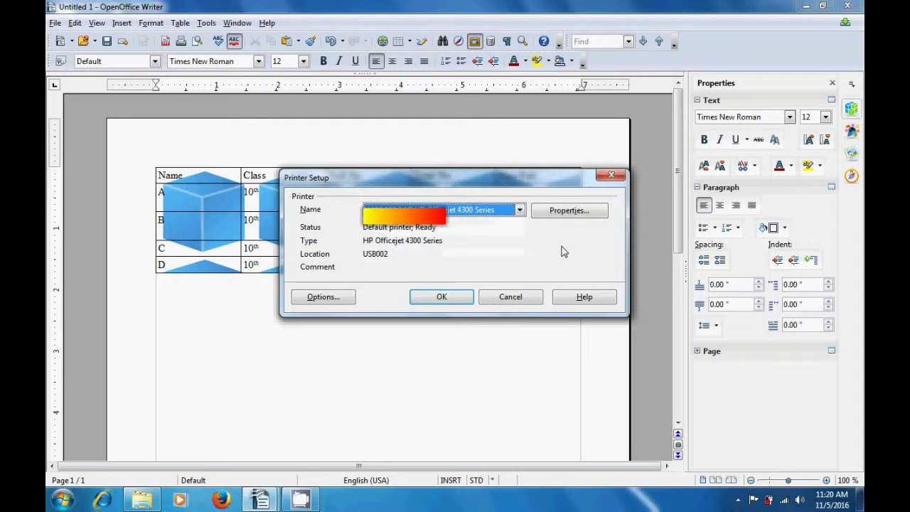
click(565, 213)
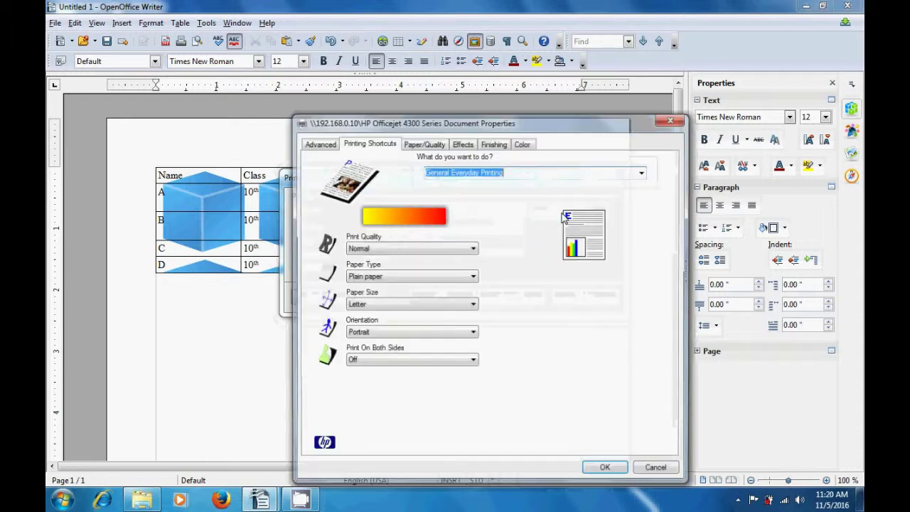
Confirm Normal quality, Plain paper, Letter size and Portrait orientation on Printing Shortcuts
click(318, 145)
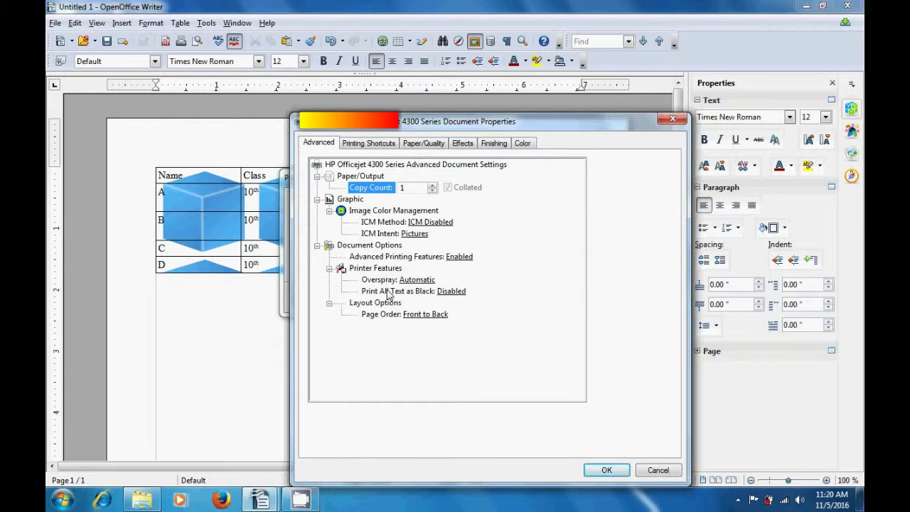
click(370, 145)
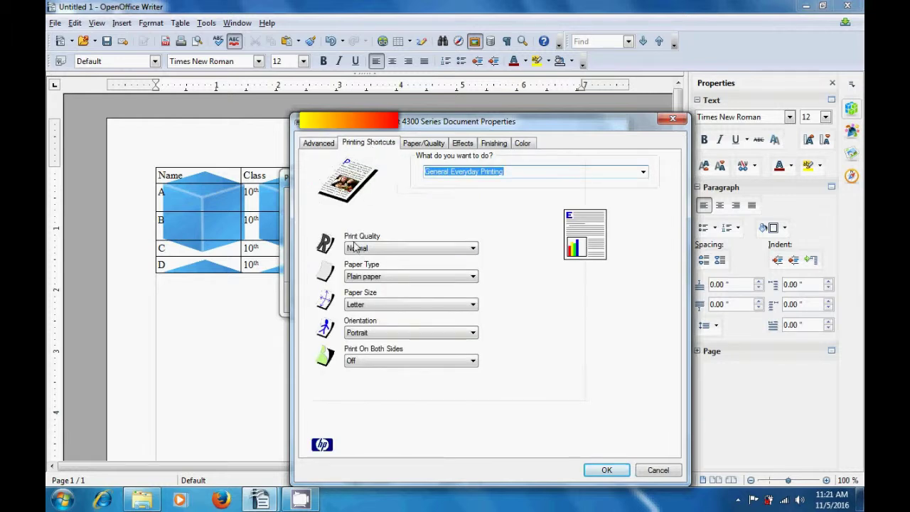
click(473, 249)
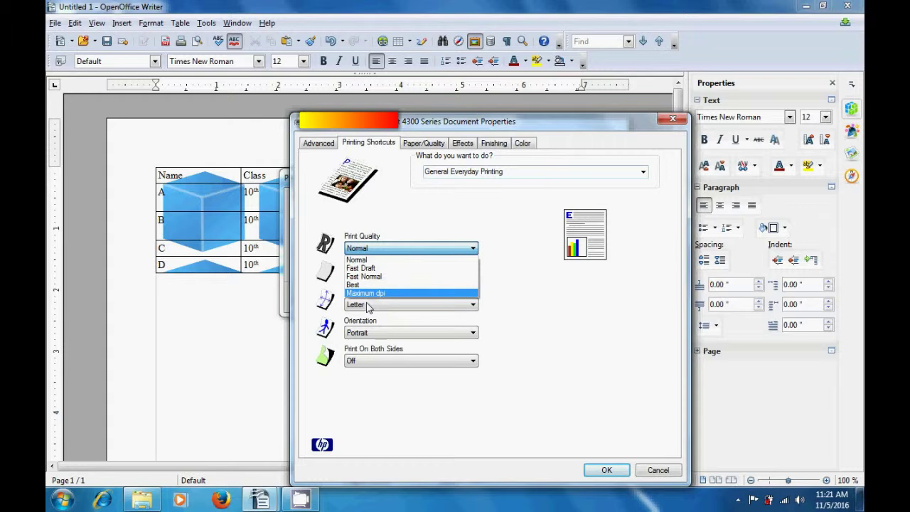
click(533, 292)
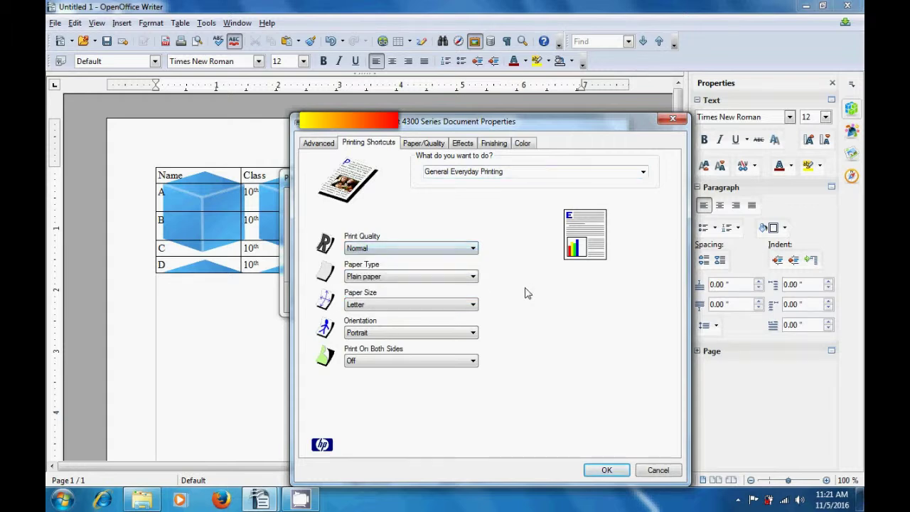
click(473, 277)
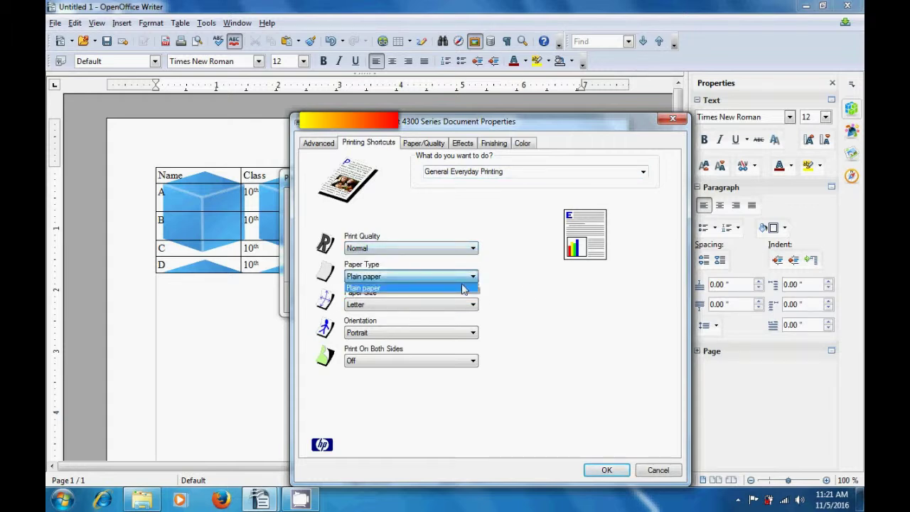
click(535, 304)
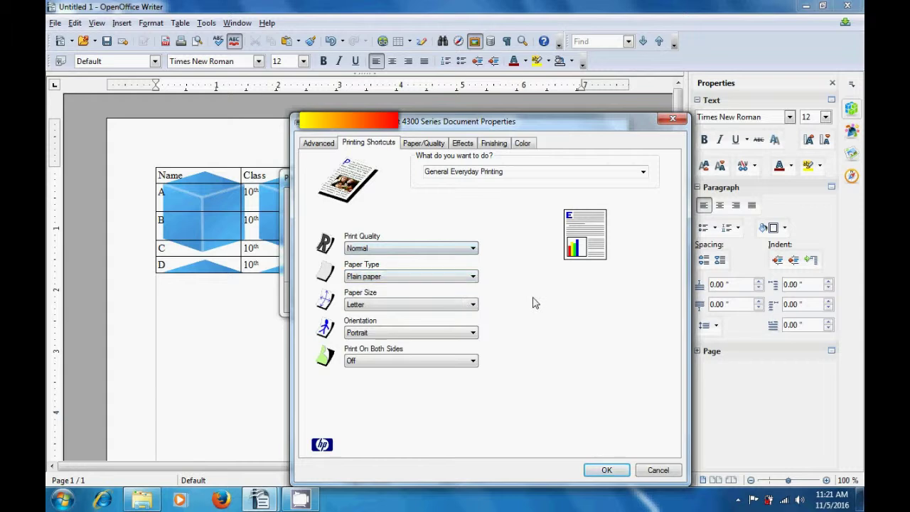
click(473, 306)
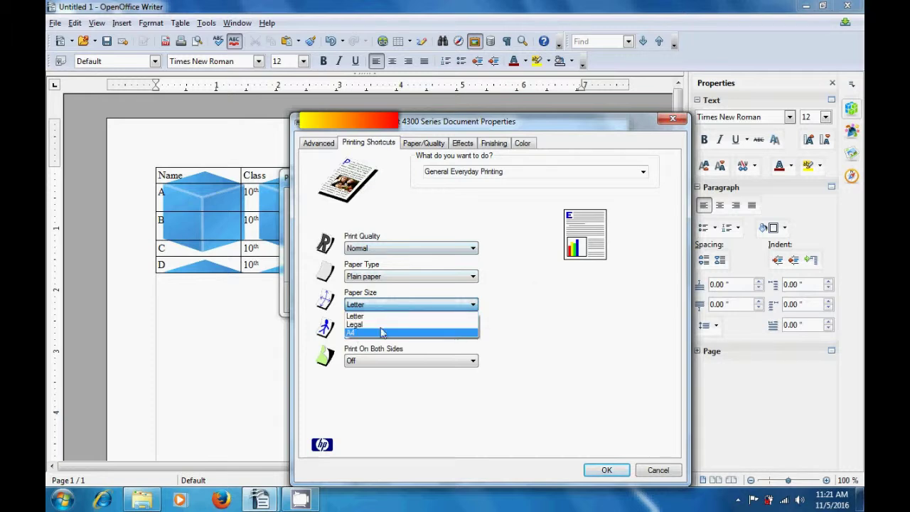
click(517, 344)
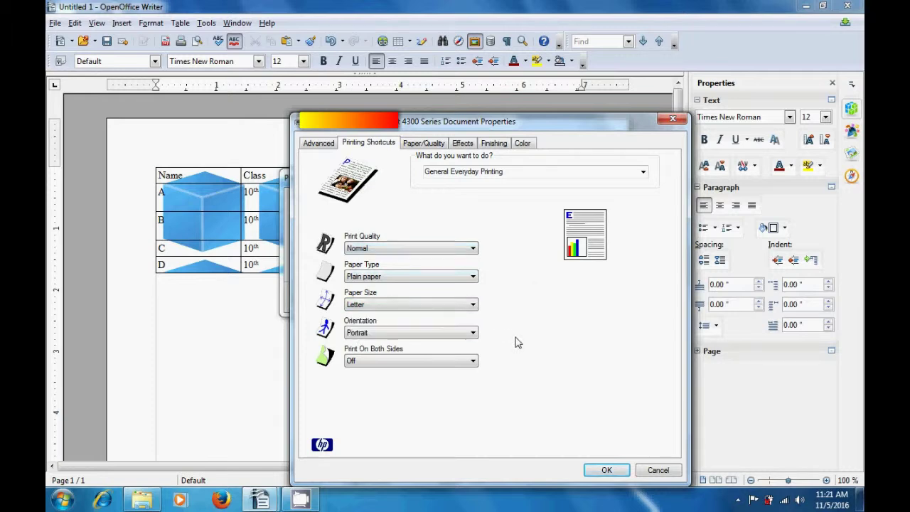
click(471, 333)
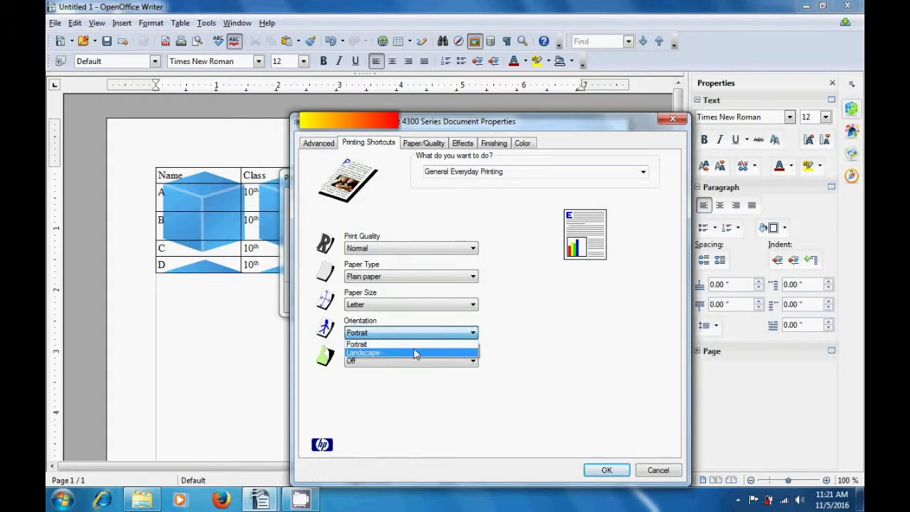
click(549, 364)
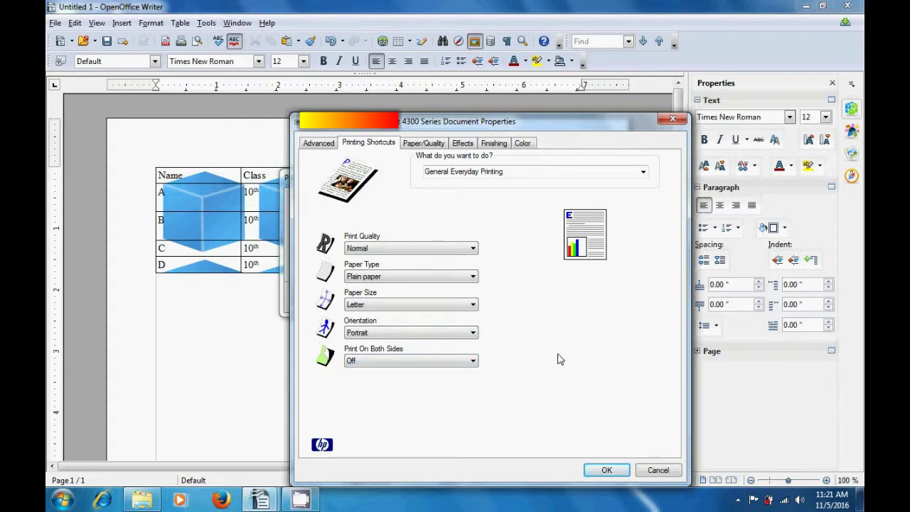
On the Paper/Quality tab, choose More... from the Size list to see all paper sizes
click(423, 143)
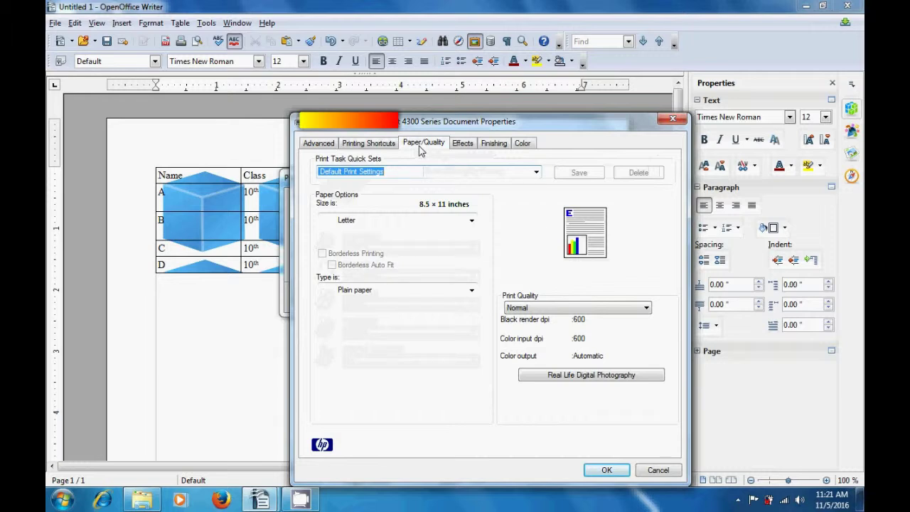
click(470, 222)
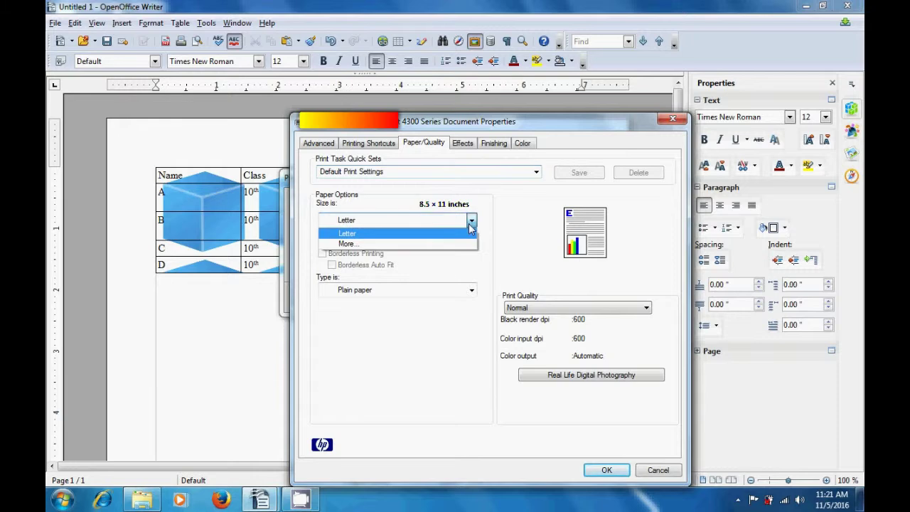
click(363, 244)
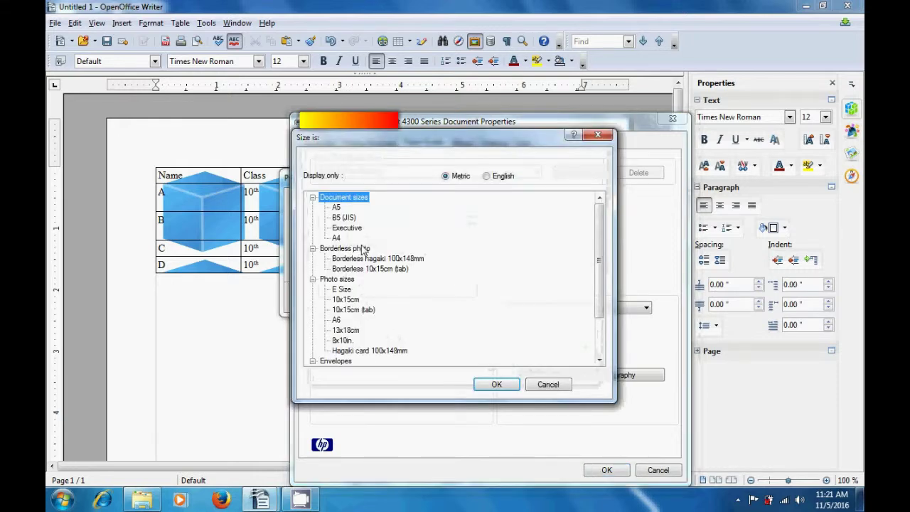
Browse the metric photo sizes and the Envelopes group, ending on Envelope C6
click(345, 289)
click(348, 300)
click(349, 310)
click(338, 320)
click(342, 330)
click(342, 341)
click(345, 351)
double_click(341, 361)
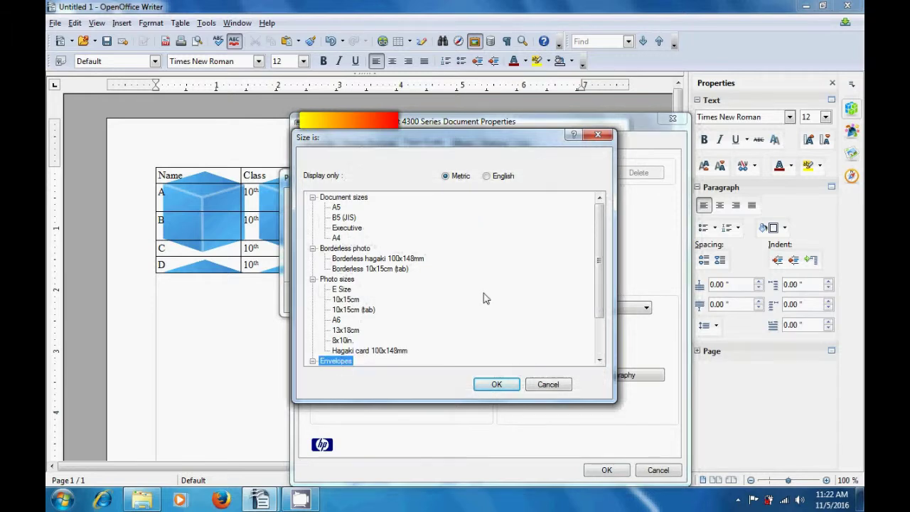
drag(601, 248, 601, 305)
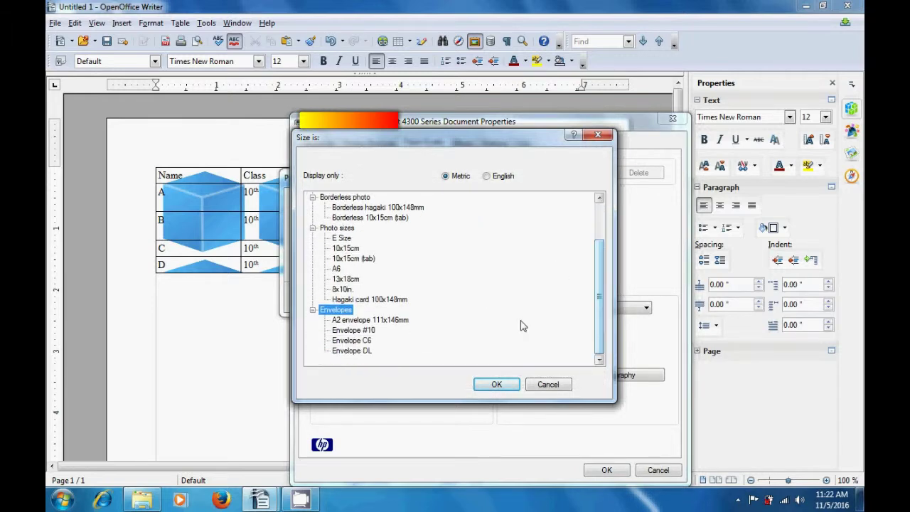
click(360, 332)
click(361, 341)
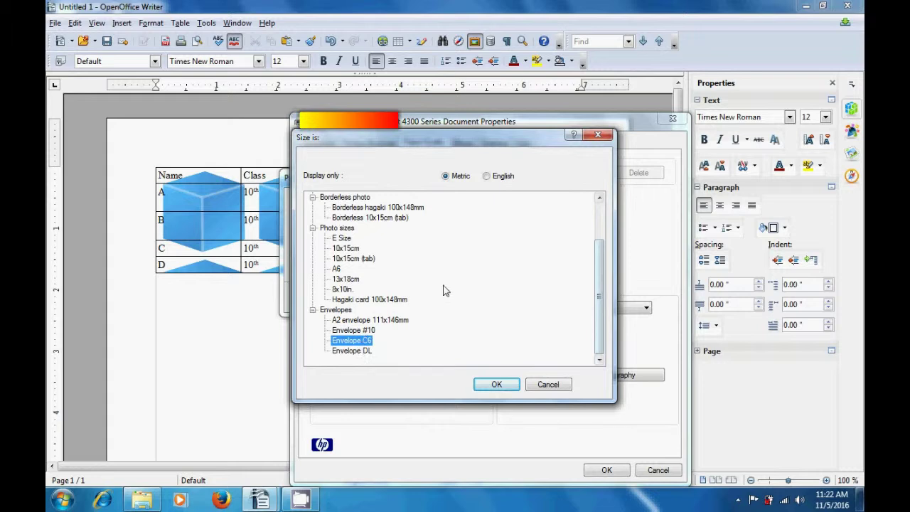
Switch the size list to English inch sizes, select 5x7in., and close the chooser
click(487, 176)
click(345, 208)
click(342, 217)
click(341, 227)
click(345, 249)
click(344, 289)
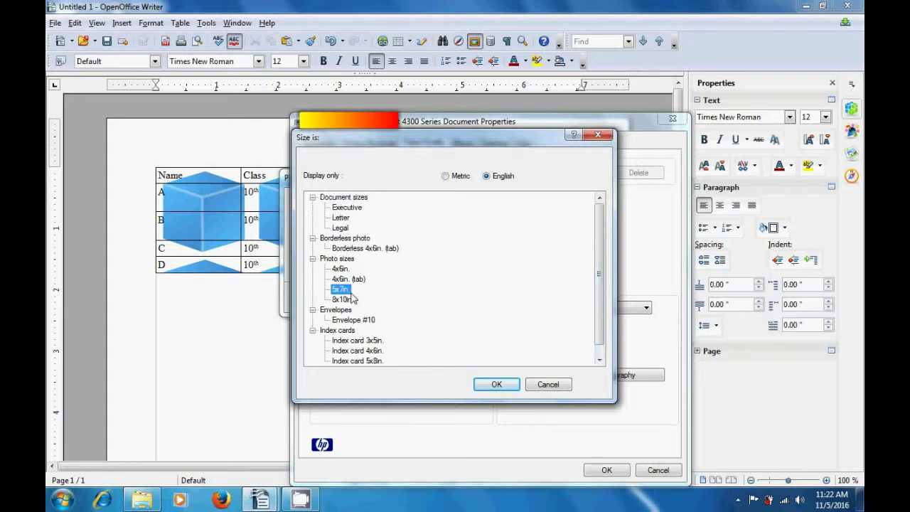
click(597, 135)
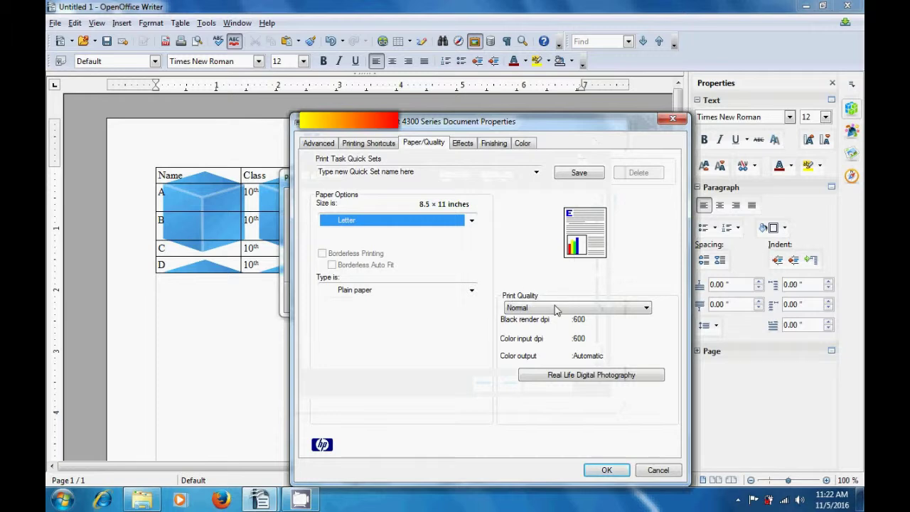
Leave print quality at Normal and move to the Effects resizing and watermark settings
click(646, 309)
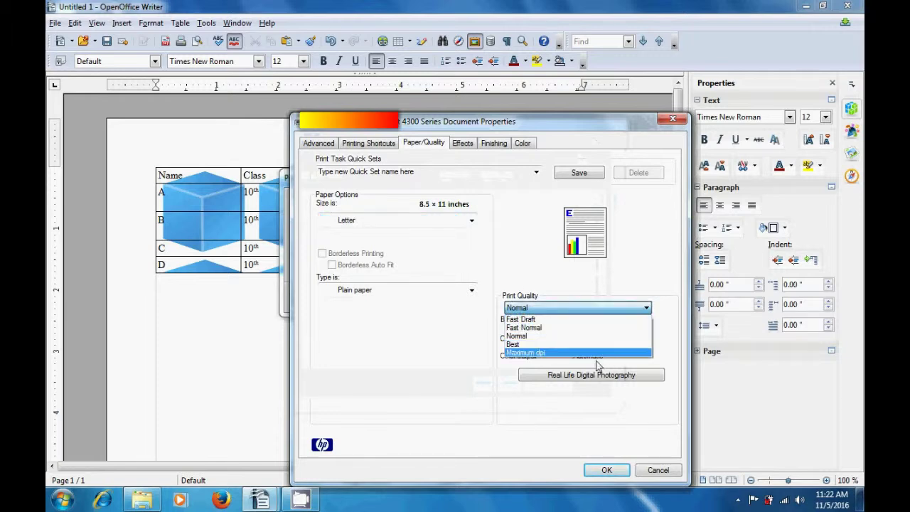
click(466, 347)
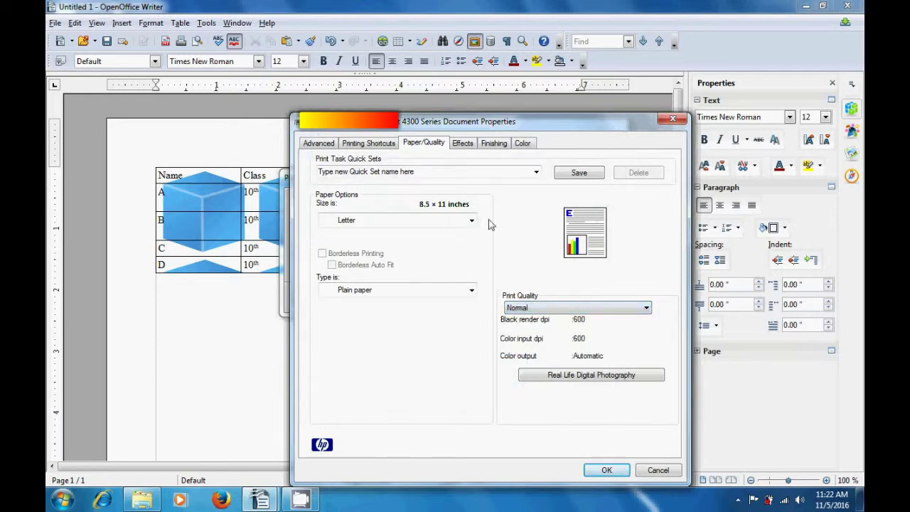
click(464, 145)
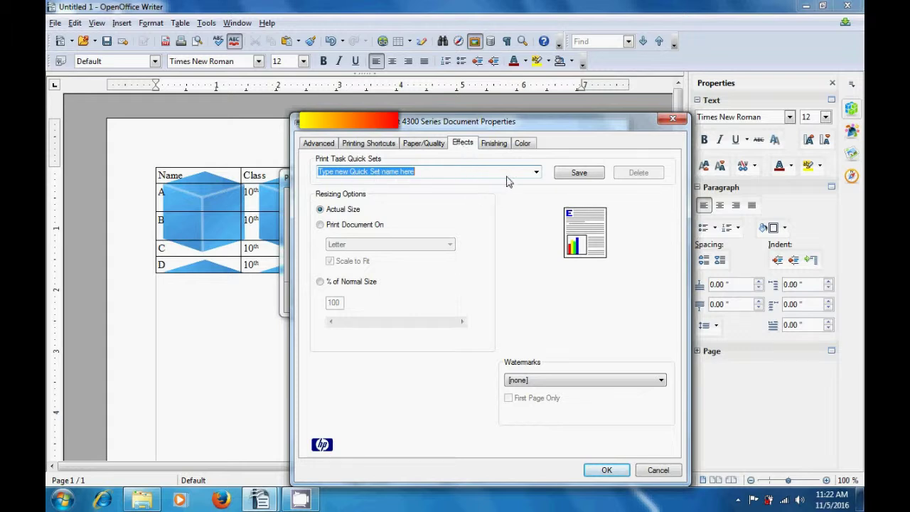
Check the print quick sets and the Fit to Letter paper size option without changing them
click(537, 173)
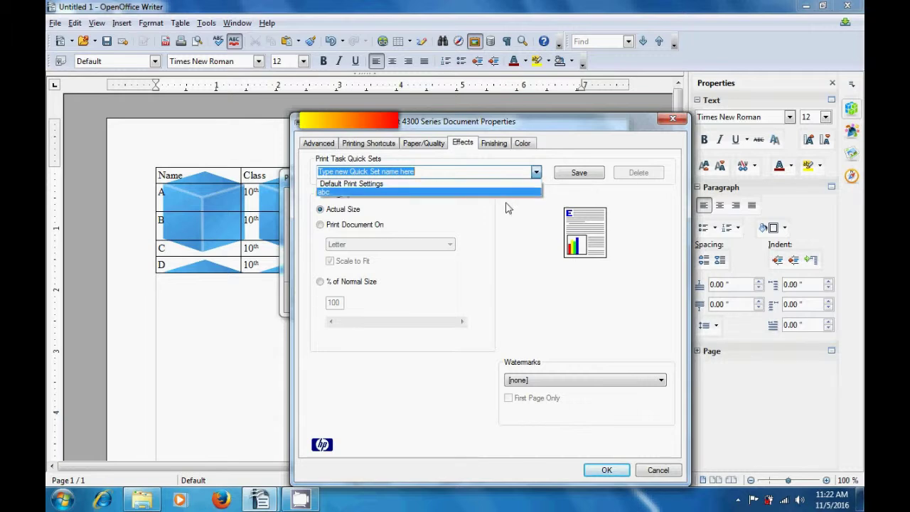
click(519, 227)
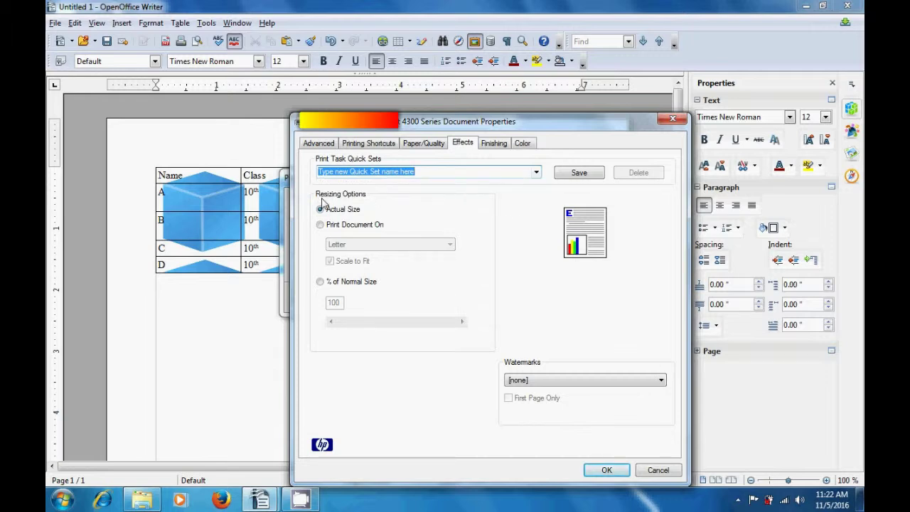
click(321, 227)
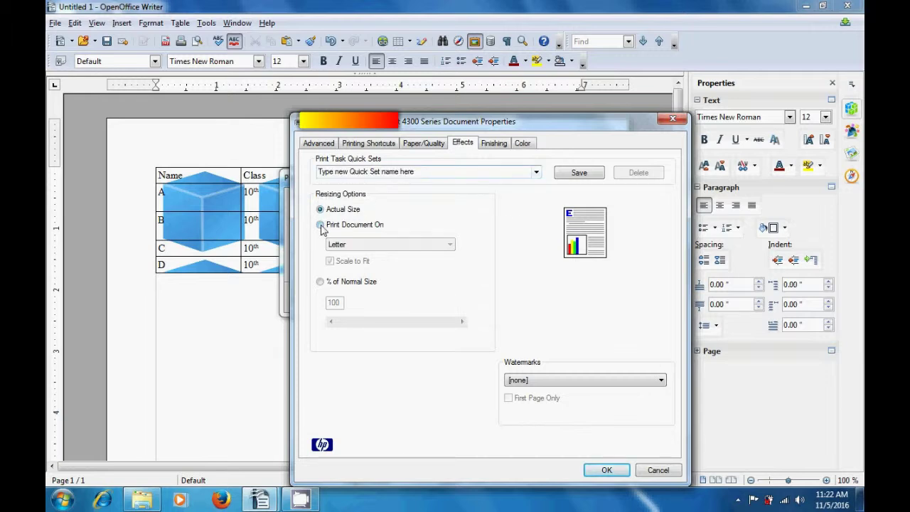
click(448, 245)
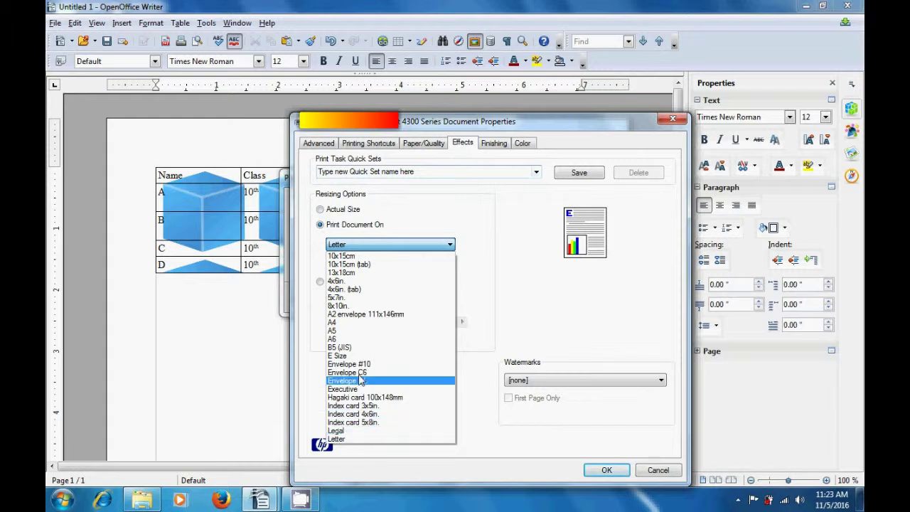
click(485, 266)
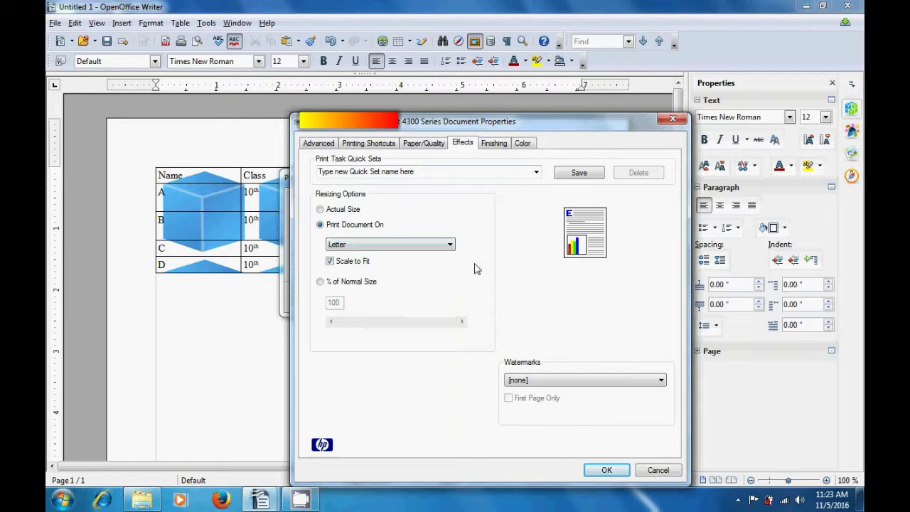
Scale the printout to 115% of normal size and keep Watermarks at [none]
click(320, 281)
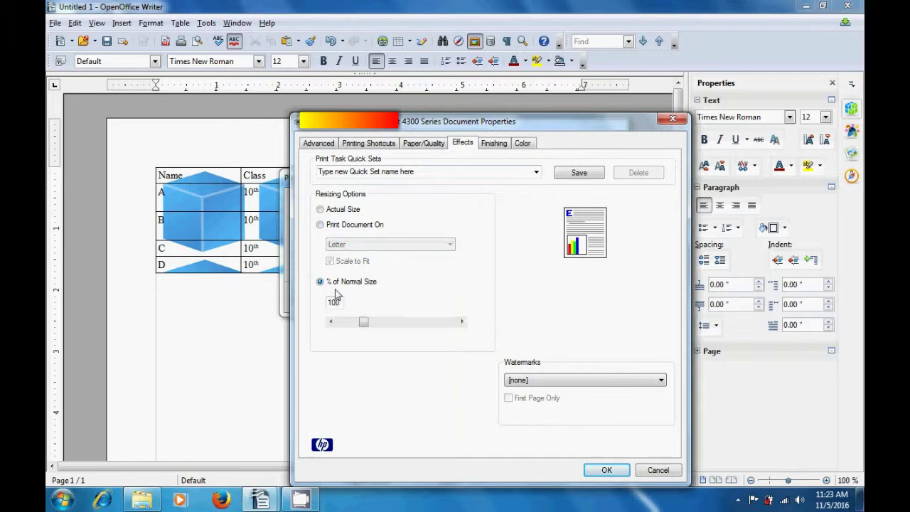
drag(364, 324, 370, 328)
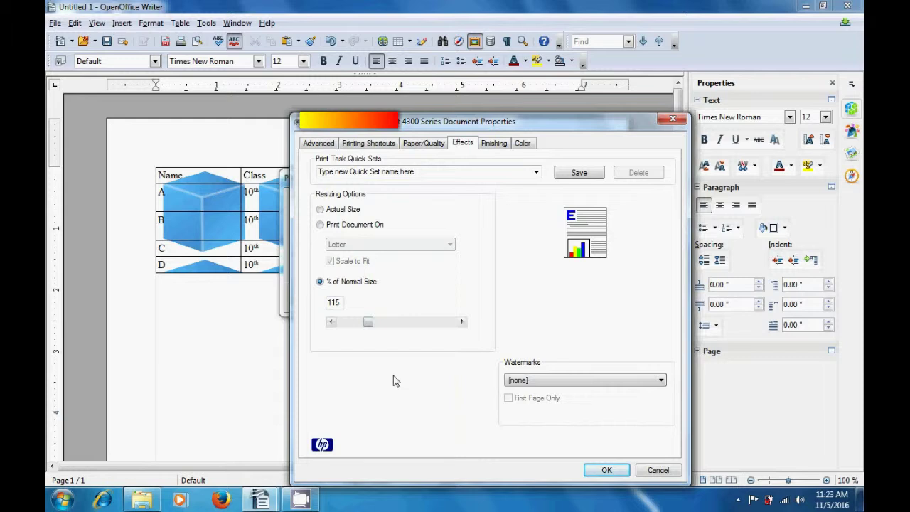
click(660, 380)
click(590, 392)
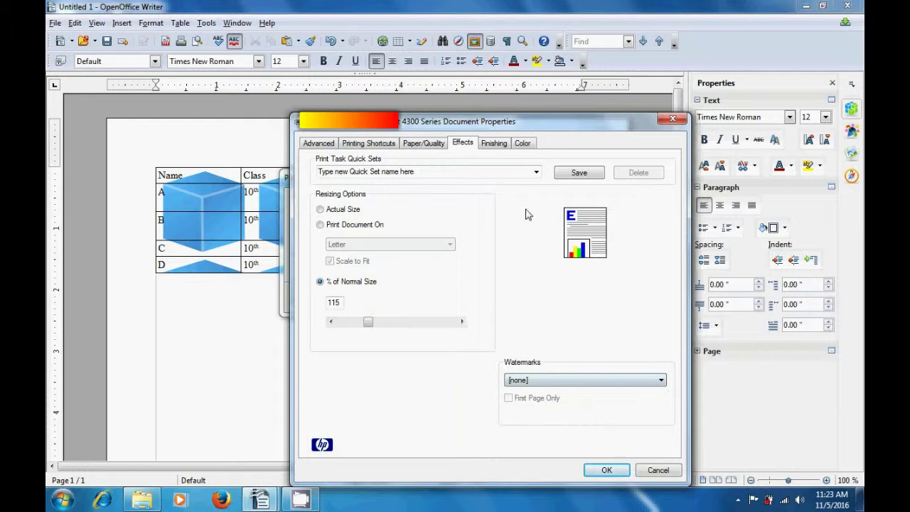
click(498, 144)
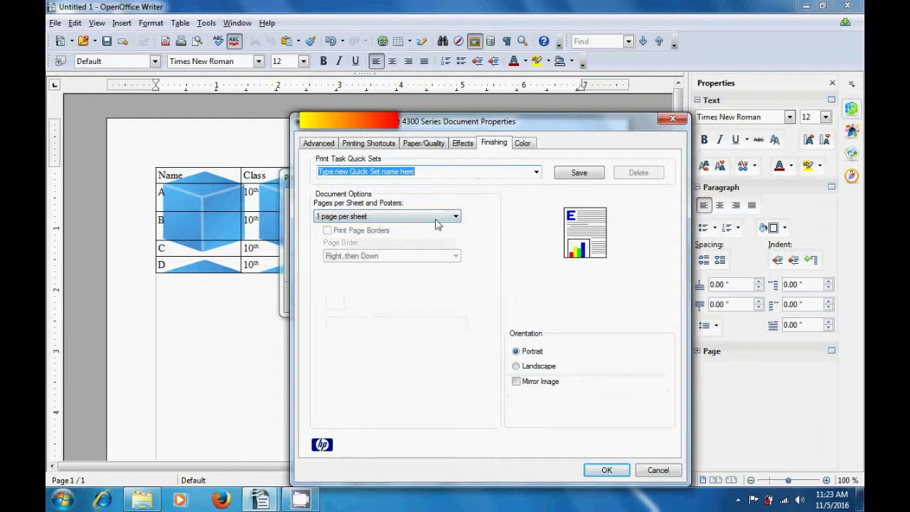
Keep 1 page per sheet and print in grayscale optimized for photocopy or fax
click(455, 218)
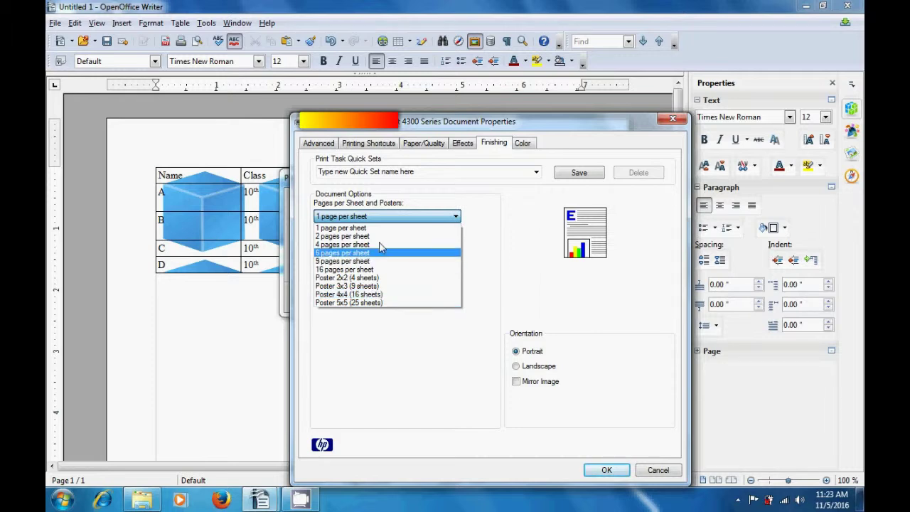
click(496, 242)
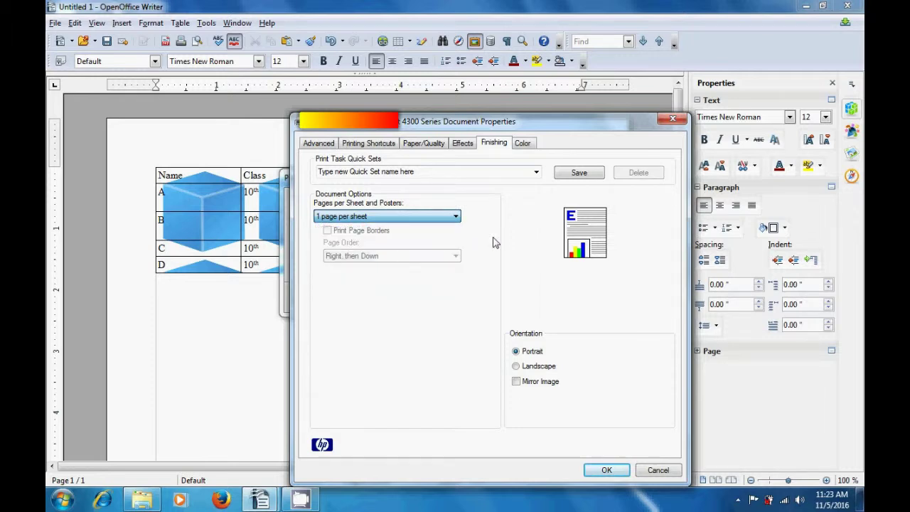
click(526, 145)
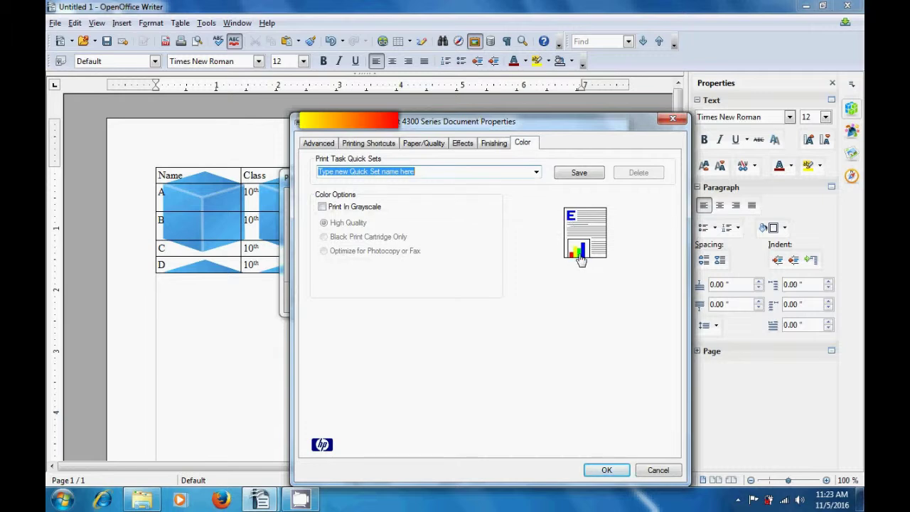
click(325, 208)
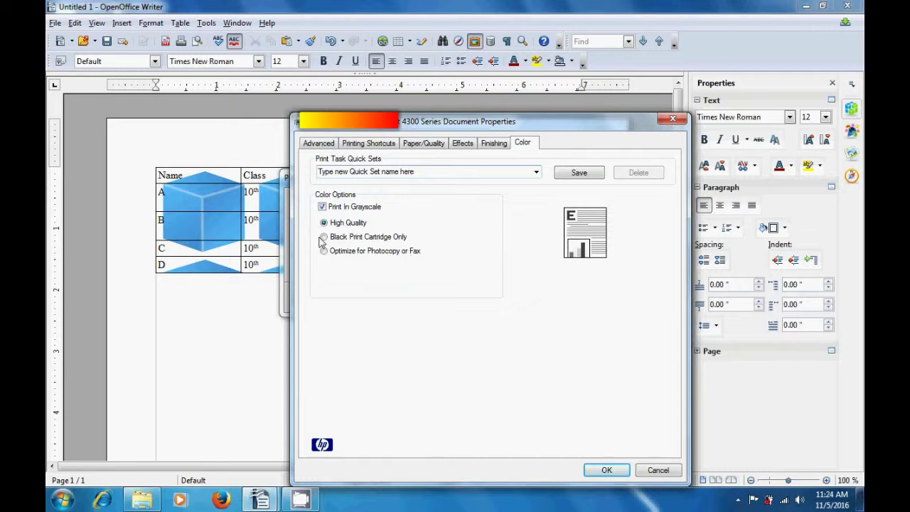
click(324, 237)
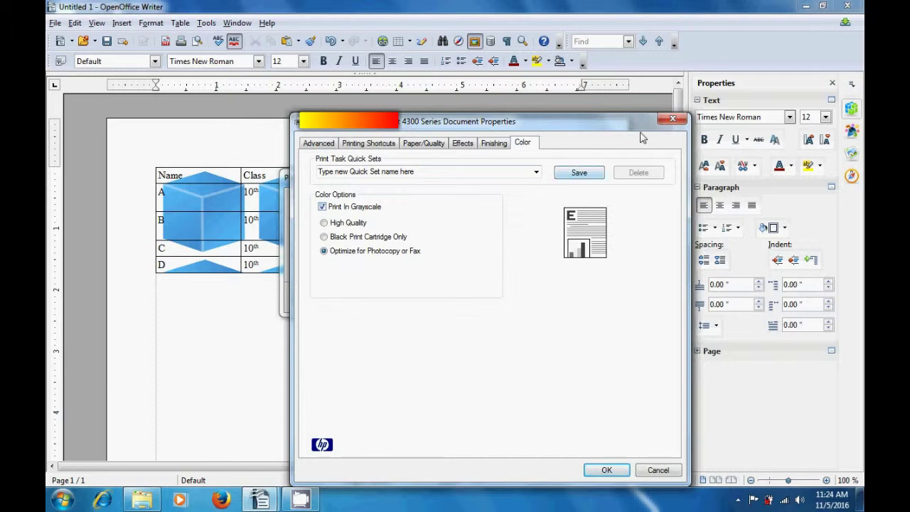
click(673, 121)
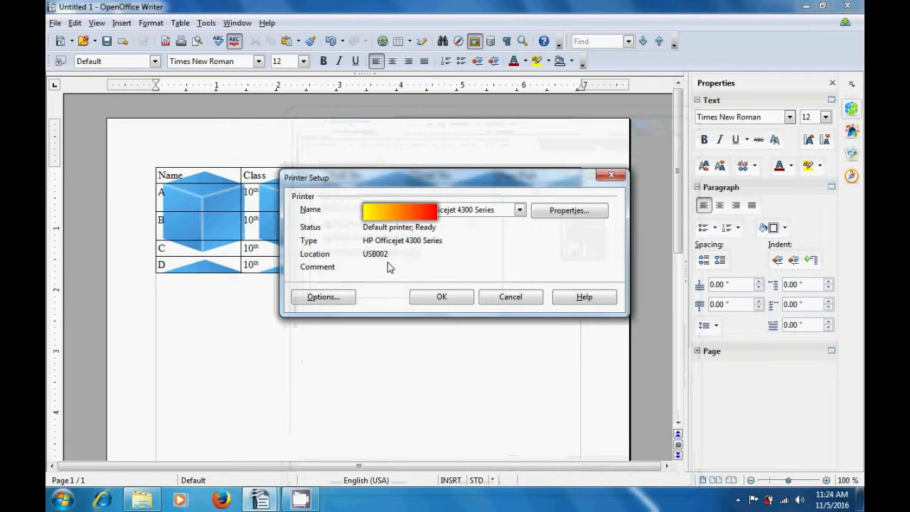
Open the Printer Options dialog from Printer Setup
click(339, 299)
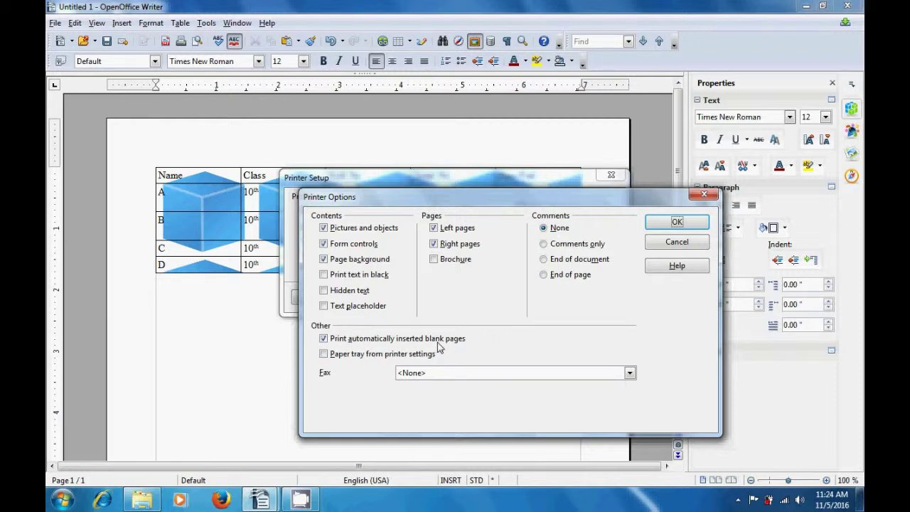
Toggle the blank-page and paper-tray options, leave Fax at <None>, and close both printer dialogs
click(324, 340)
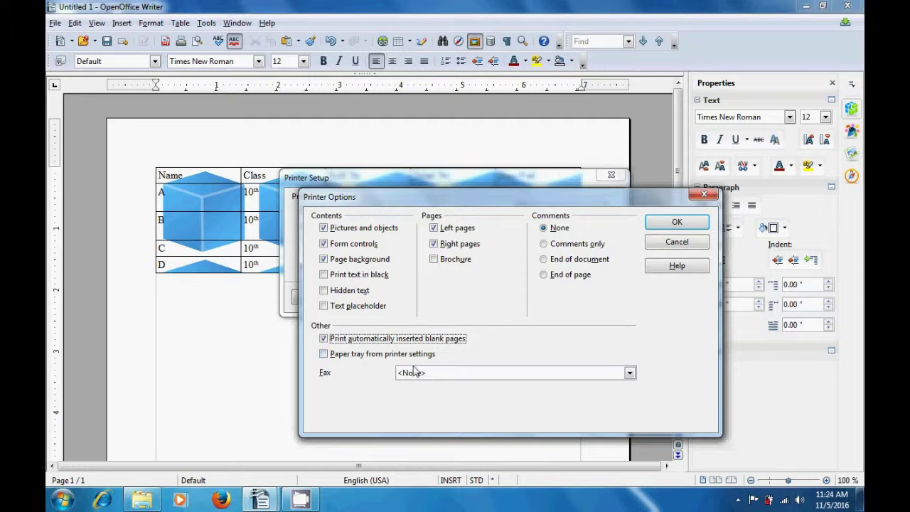
click(325, 355)
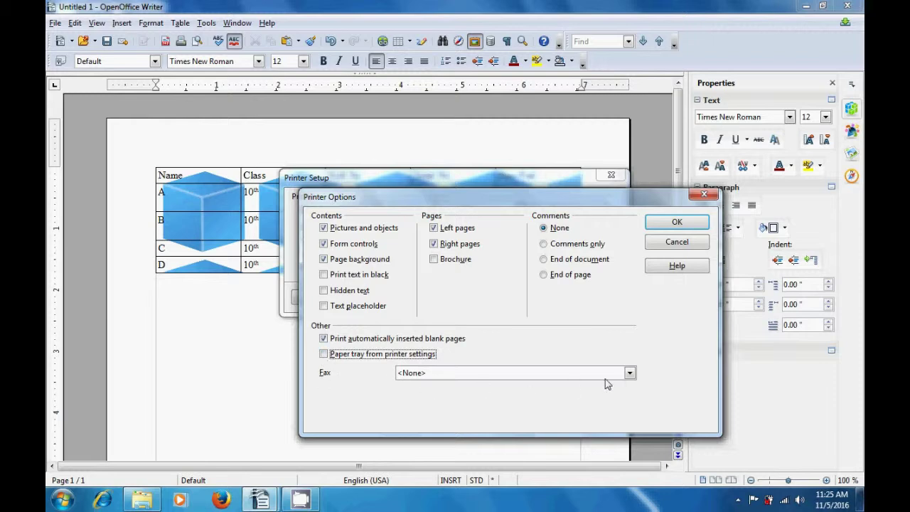
click(630, 373)
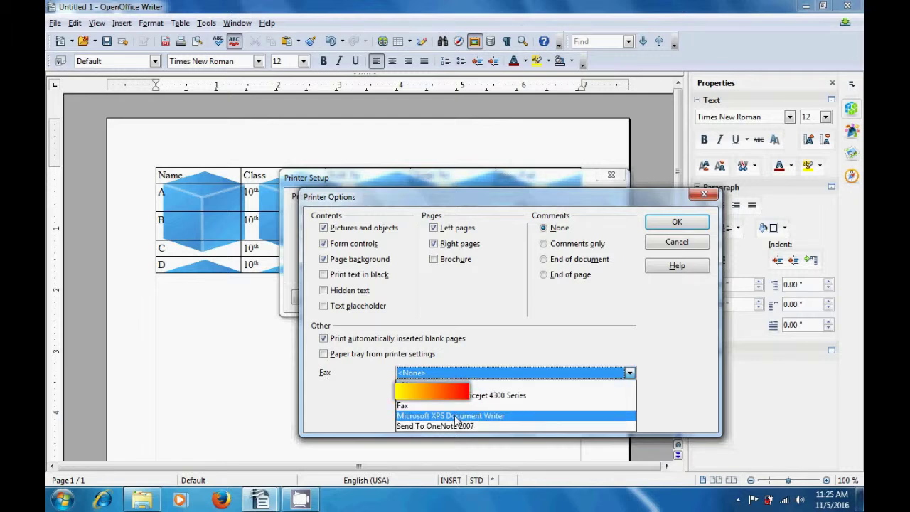
click(516, 348)
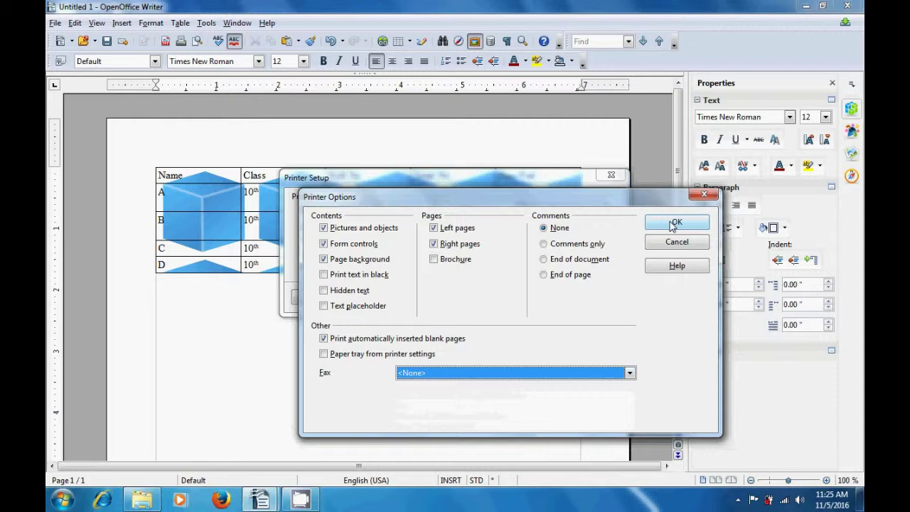
click(703, 196)
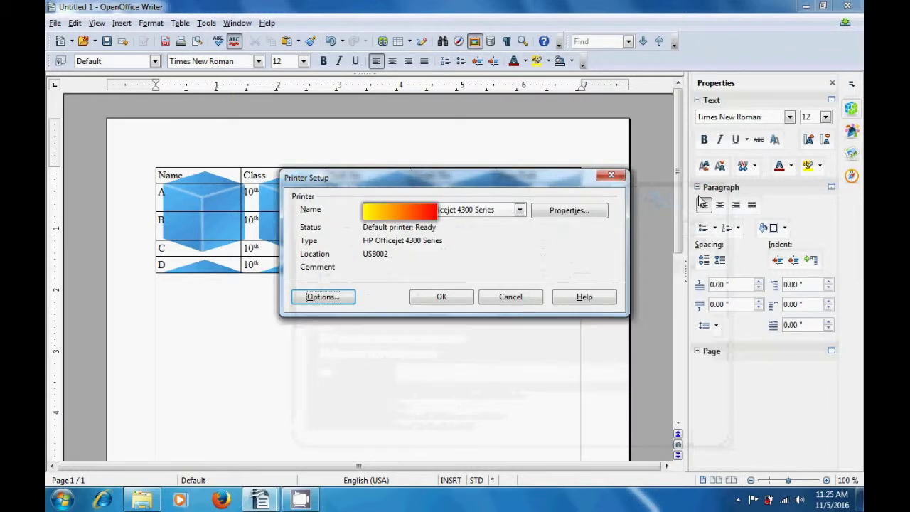
click(615, 178)
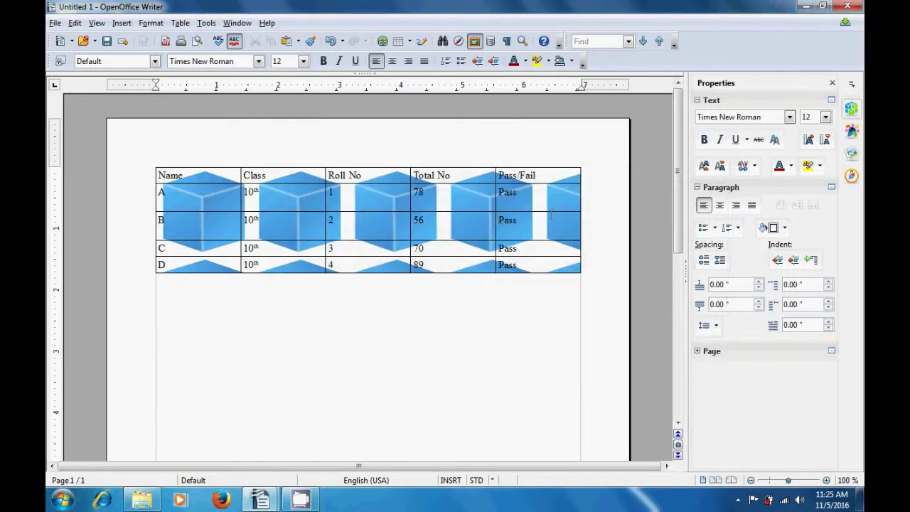
click(552, 214)
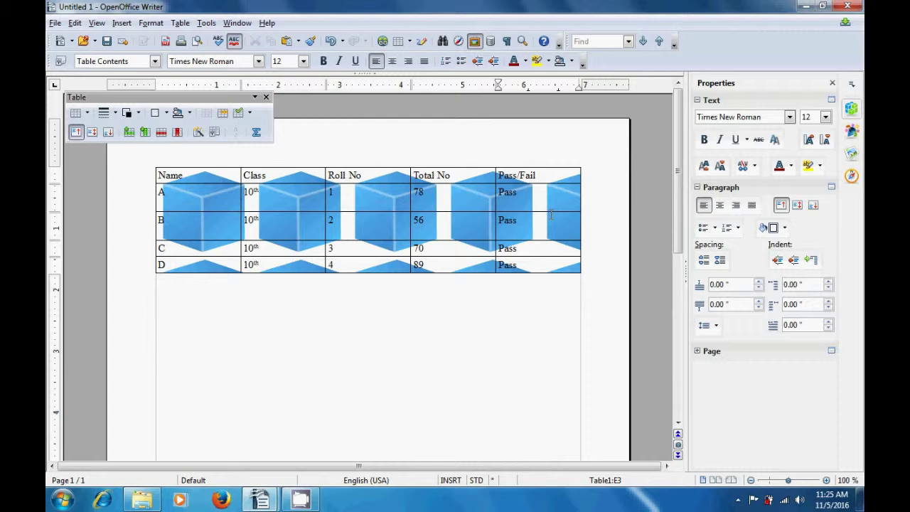